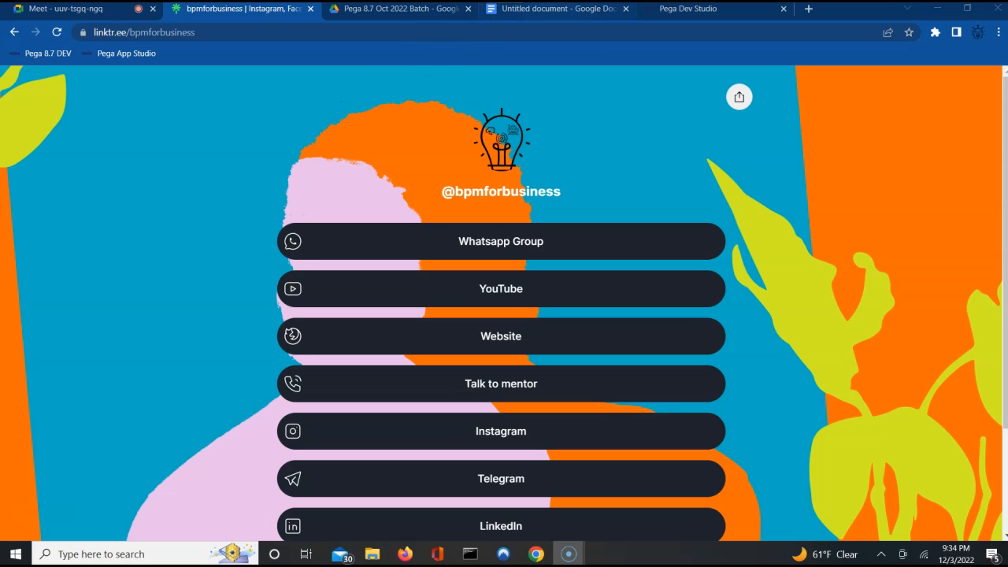
Switch to the untitled Google Docs document and write "Perform Harness" followed by the line "Its called on each assignment in the flow."
left_click(540, 18)
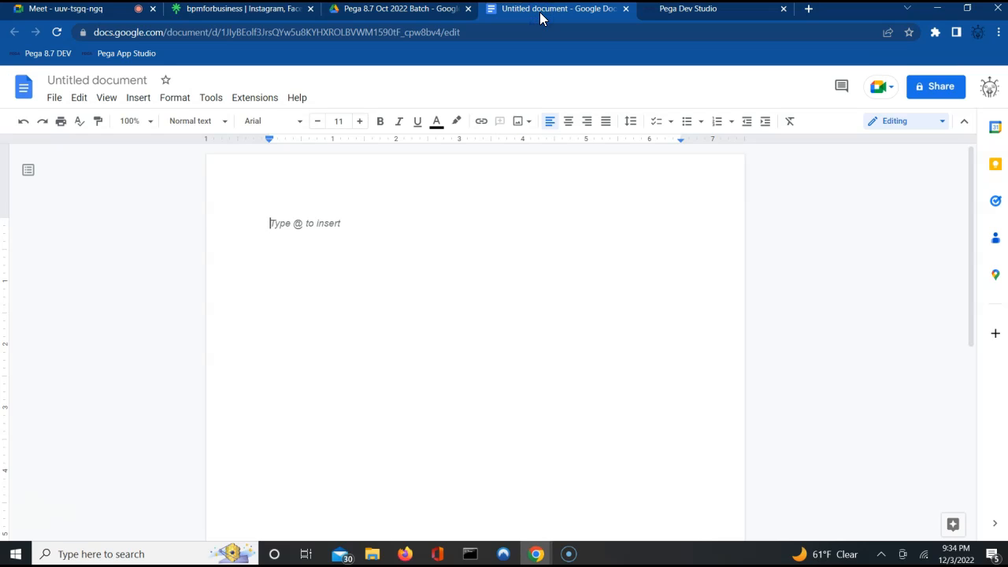
type("Perform Harness")
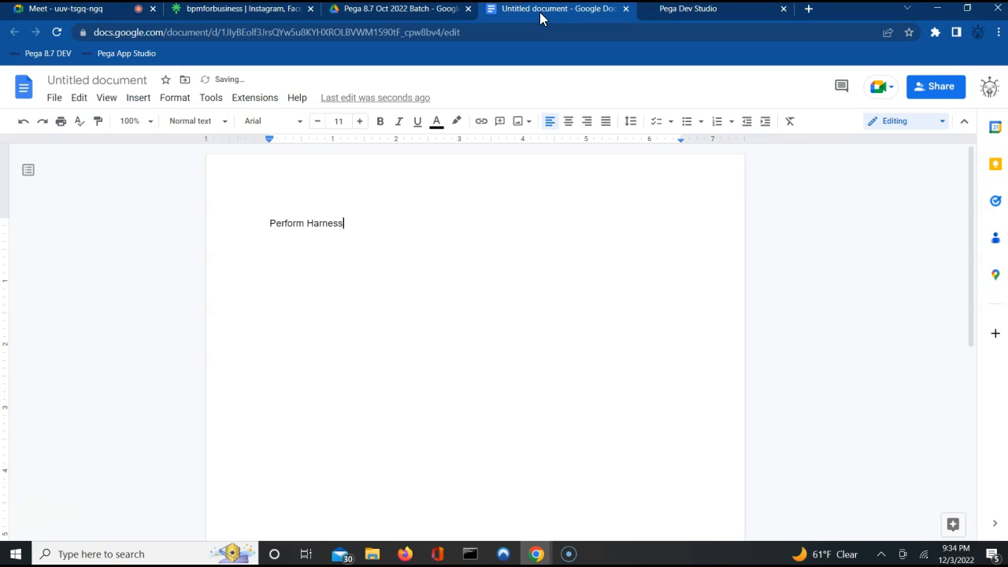
key("Return")
type("Its called on E")
key("BackSpace")
type("each assignment")
key("BackSpace")
key("BackSpace")
key("BackSpace")
key("BackSpace")
key("BackSpace")
key("BackSpace")
type("gnment in the ")
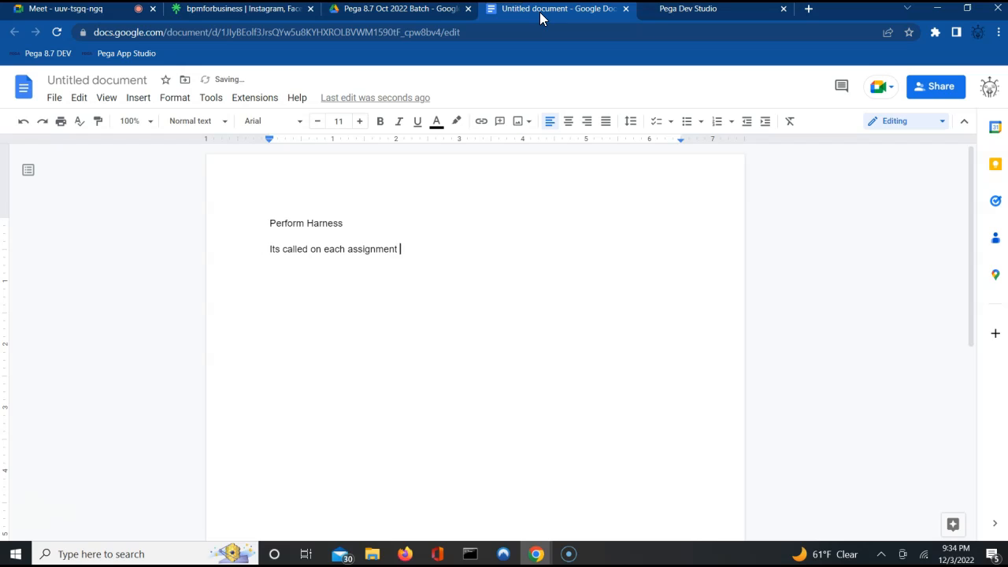
type("flow.")
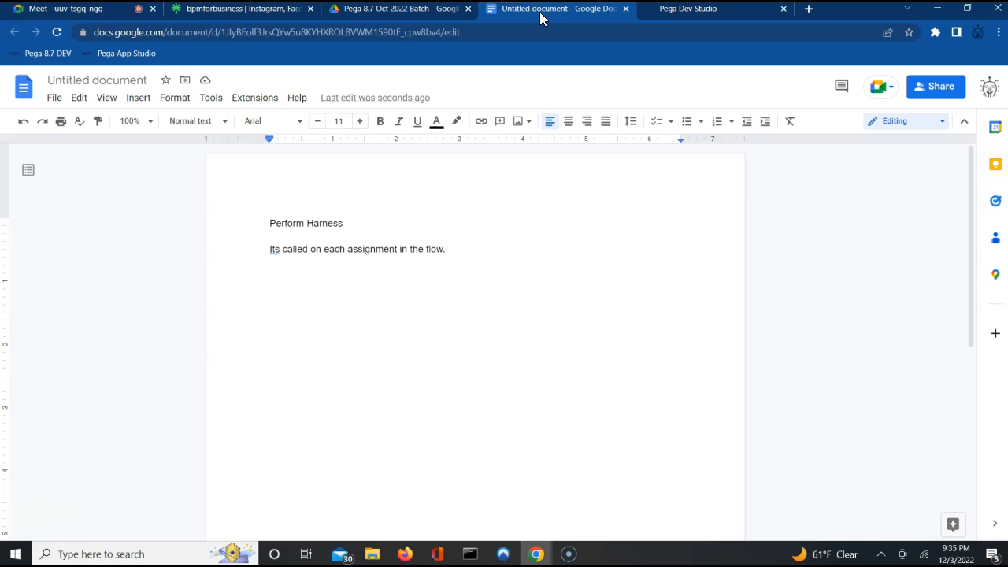
Add a second note line reading "Is responsible for loading each FA in each assignment."
key("Return")
type("Is responsible for loading each FA in")
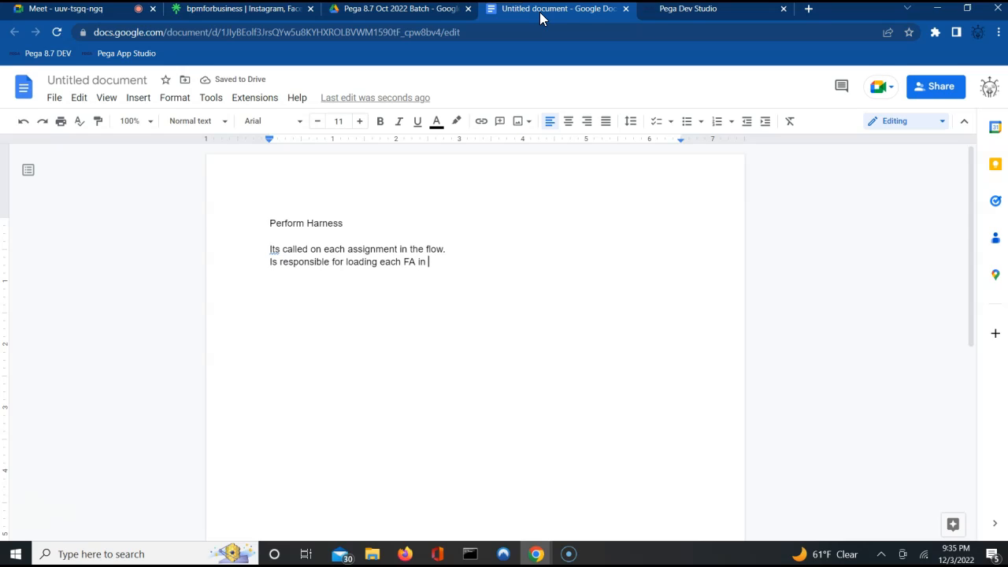
key("BackSpace")
type("each assing")
type("men")
key("BackSpace")
key("BackSpace")
type("ent.")
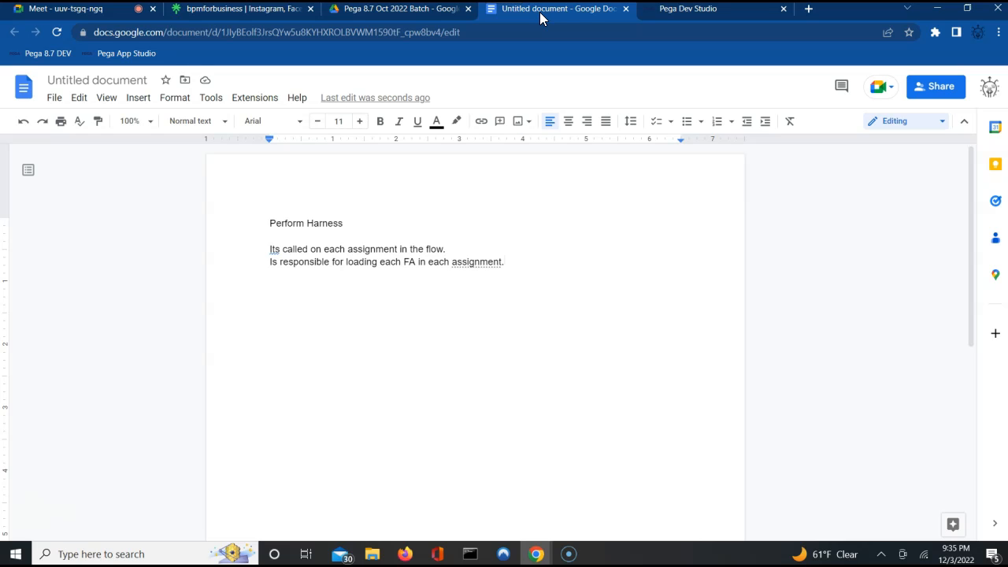
Switch to Pega Dev Studio, open the most recent ALFA Auto Insurance case and start its CustomerInfo assignment
left_click(682, 13)
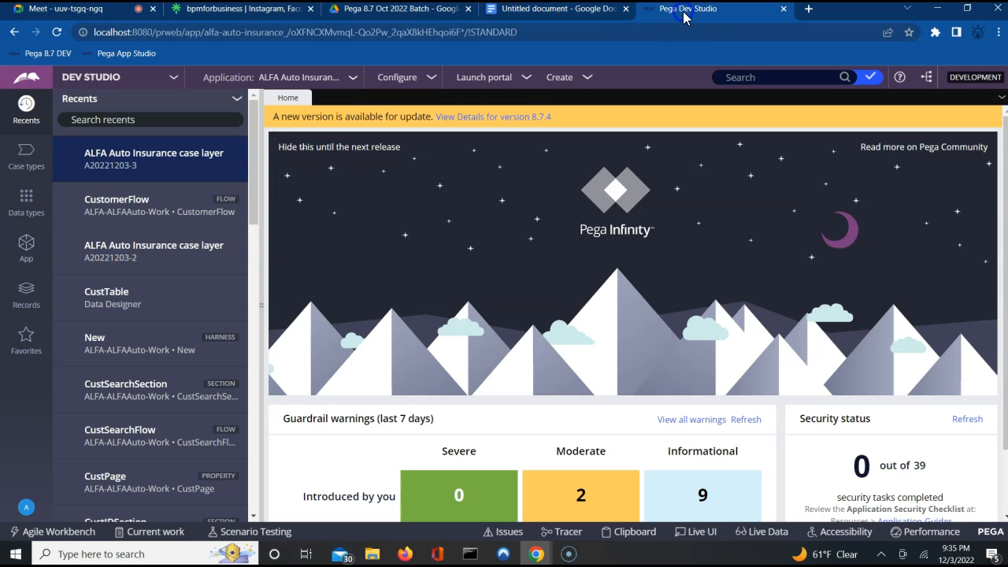
left_click(139, 160)
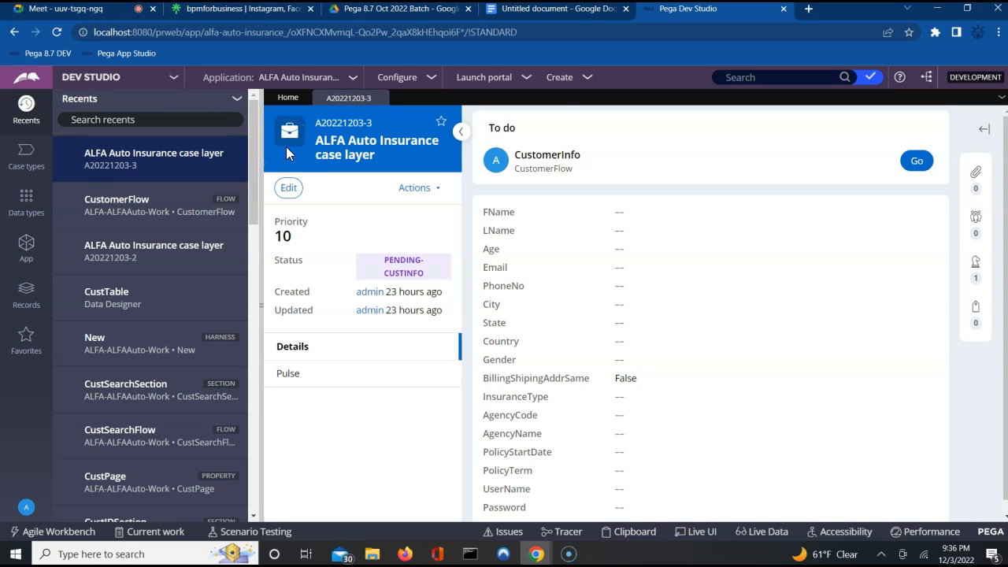
left_click(914, 162)
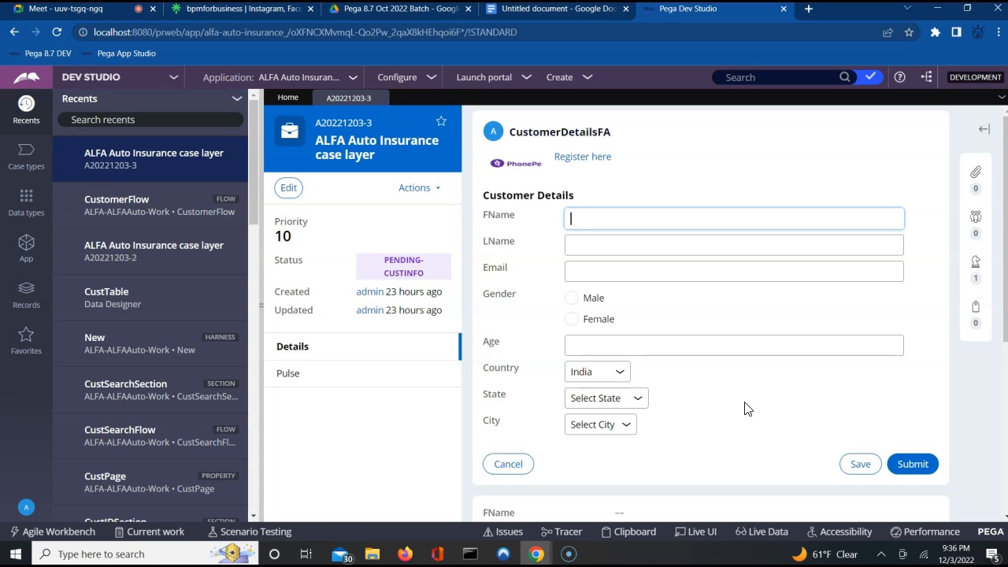
Inspect the Age field with Live UI and examine the harness and sections that contain it
left_click(763, 539)
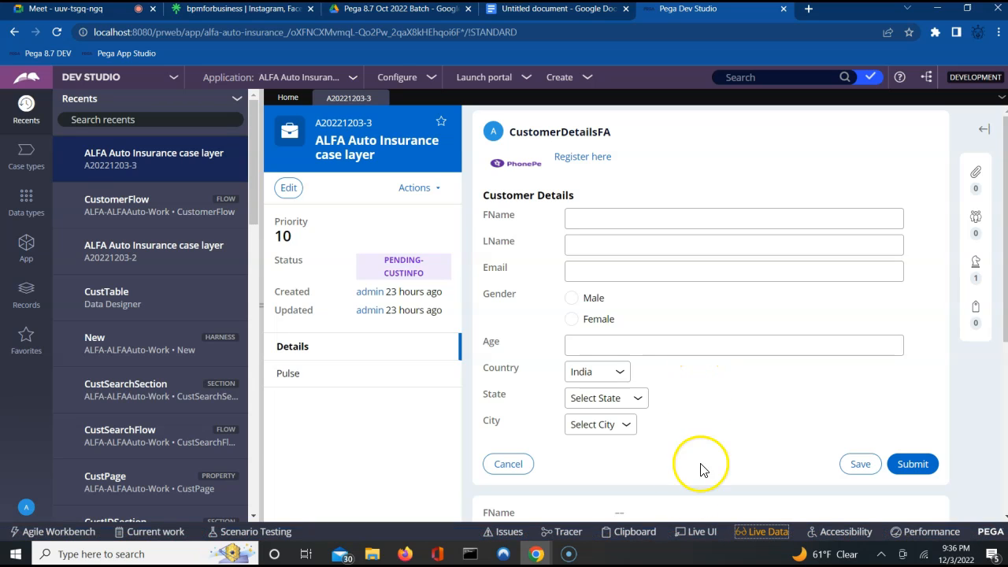
left_click(697, 532)
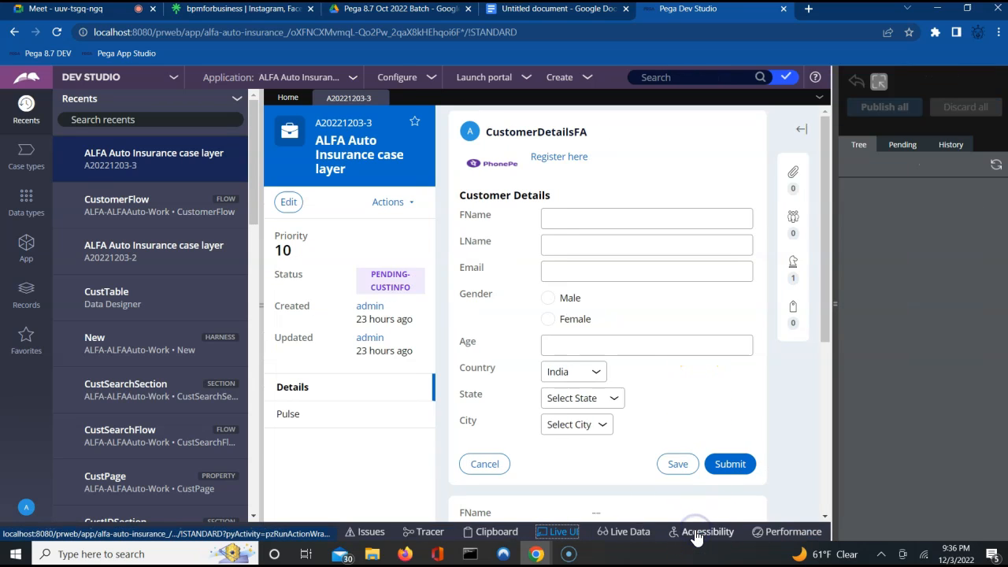
left_click(614, 358)
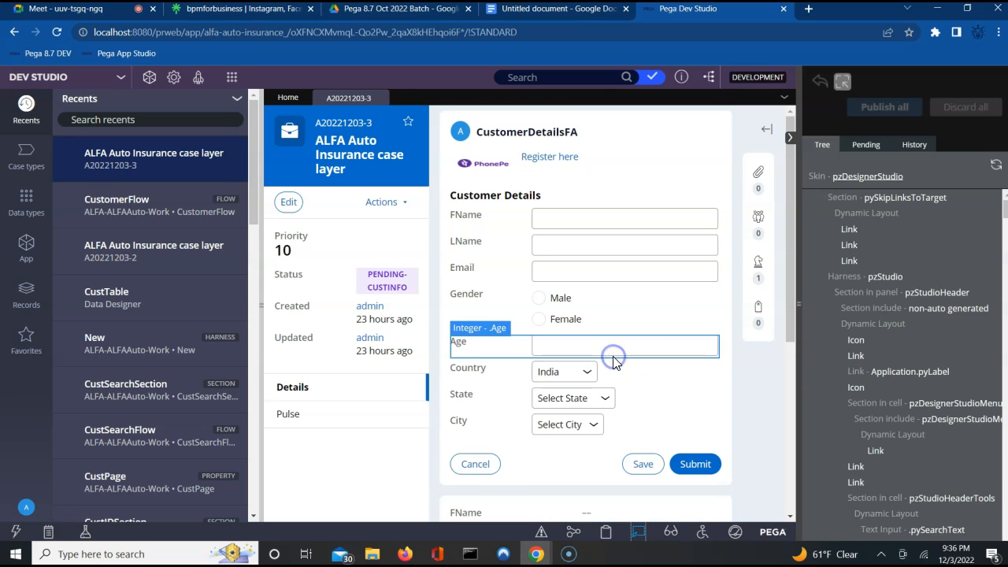
left_click(563, 326)
left_click(512, 330)
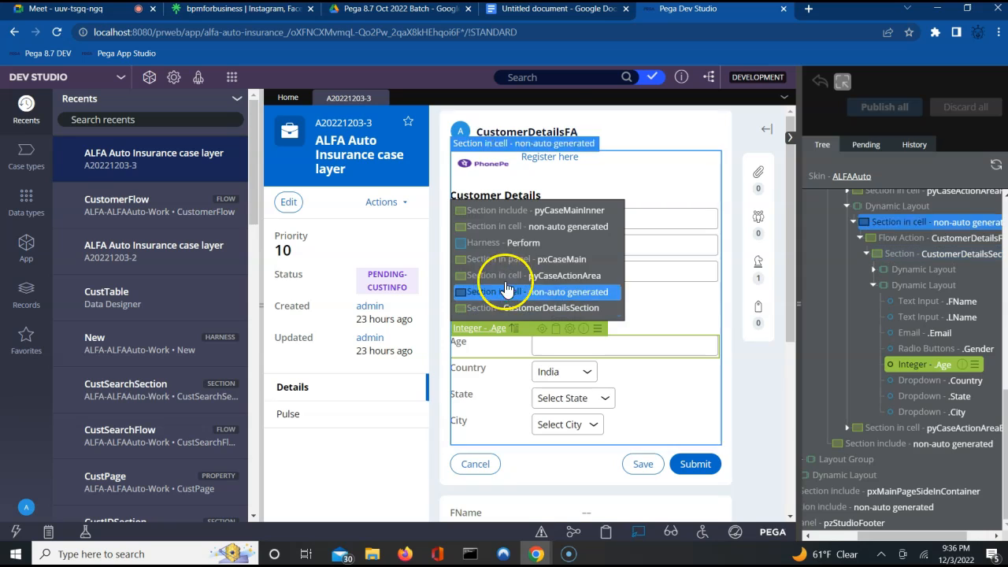
left_click(502, 249)
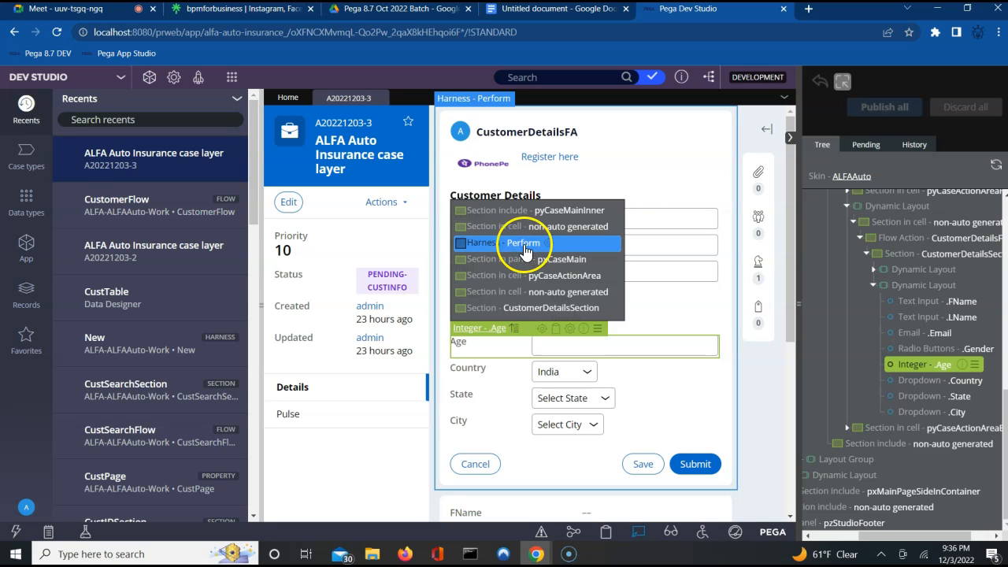
left_click(542, 277)
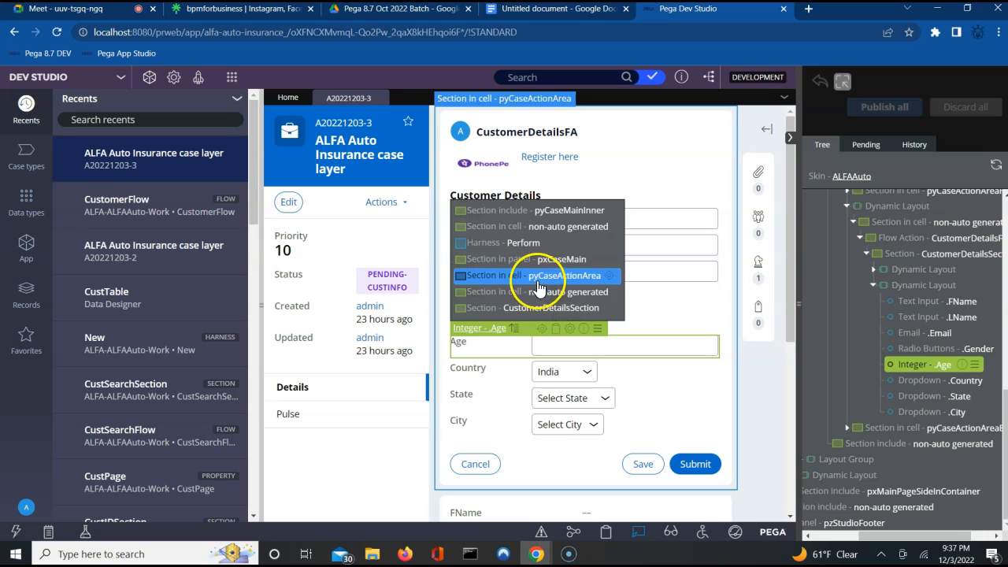
left_click(538, 293)
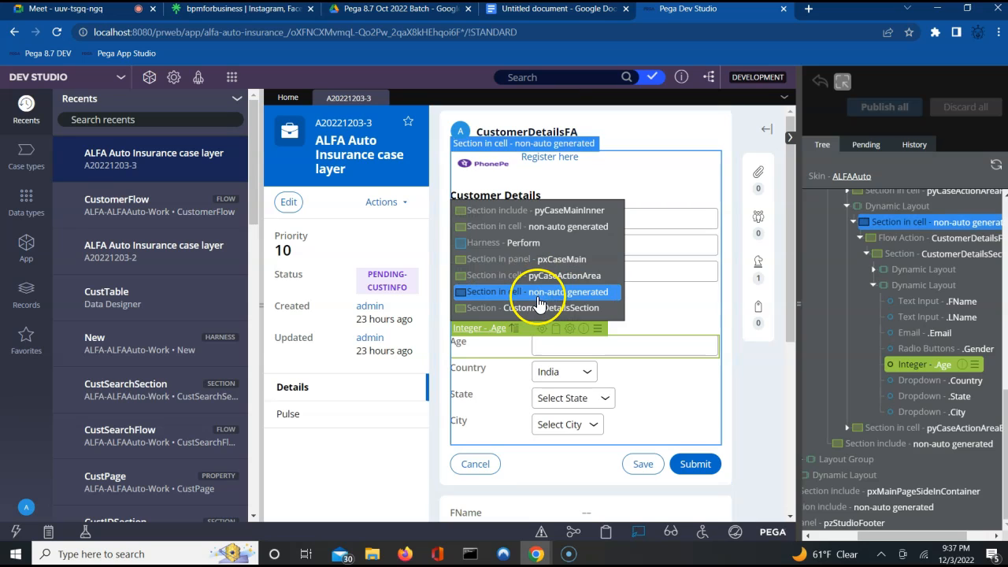
left_click(553, 211)
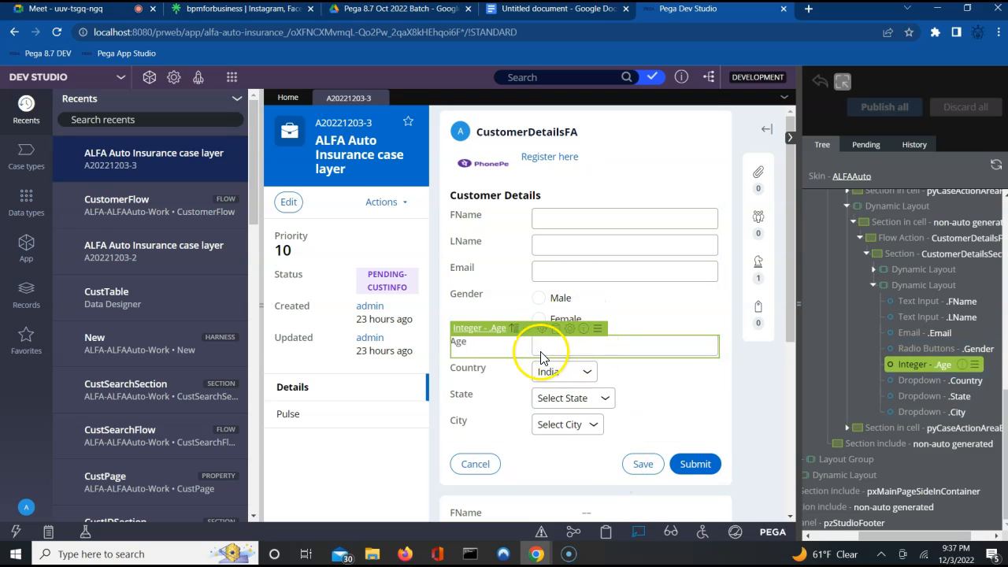
Open the Perform harness rule from the Age field's parent hierarchy to view it, and close the rule
mouse_move(512, 328)
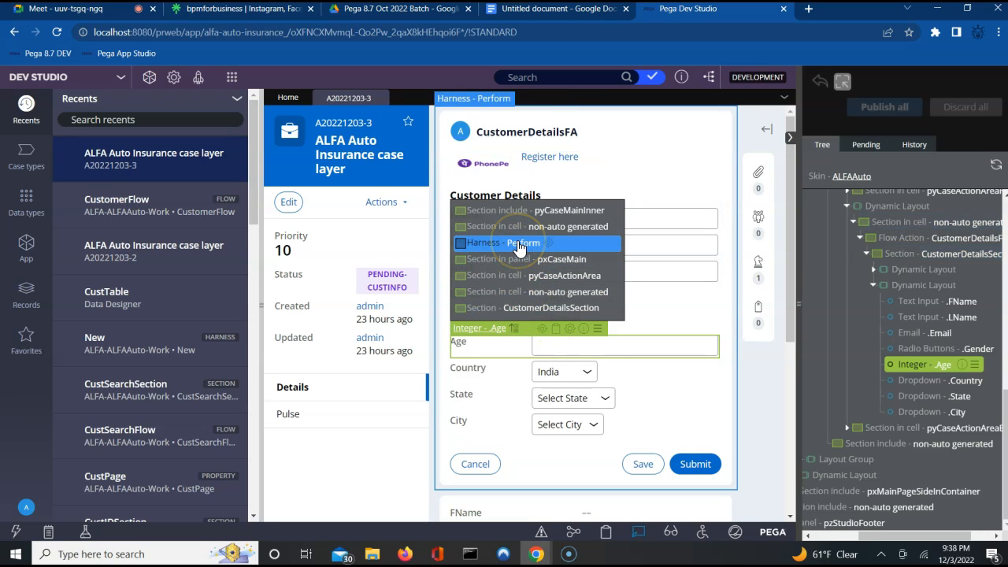
left_click(550, 249)
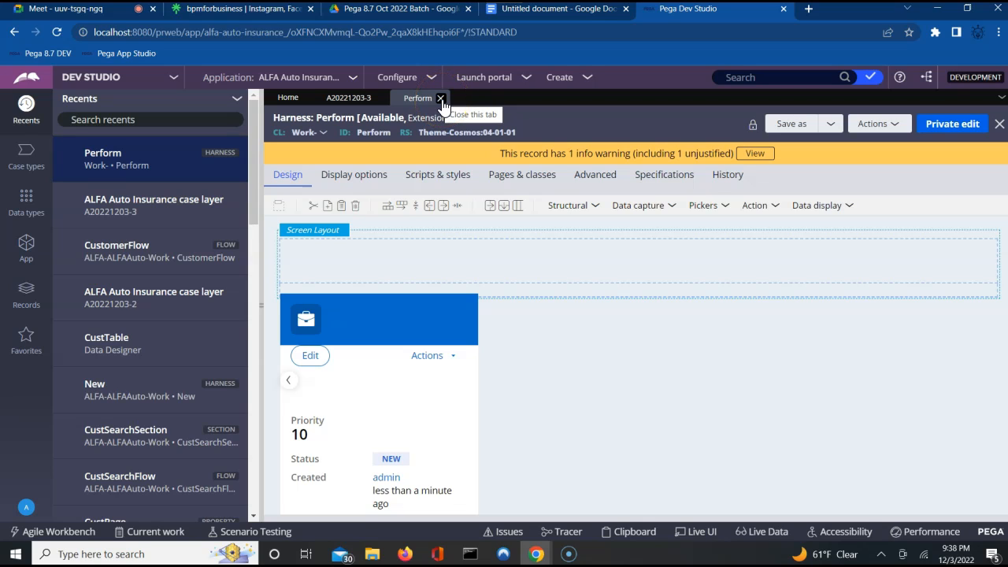
left_click(441, 99)
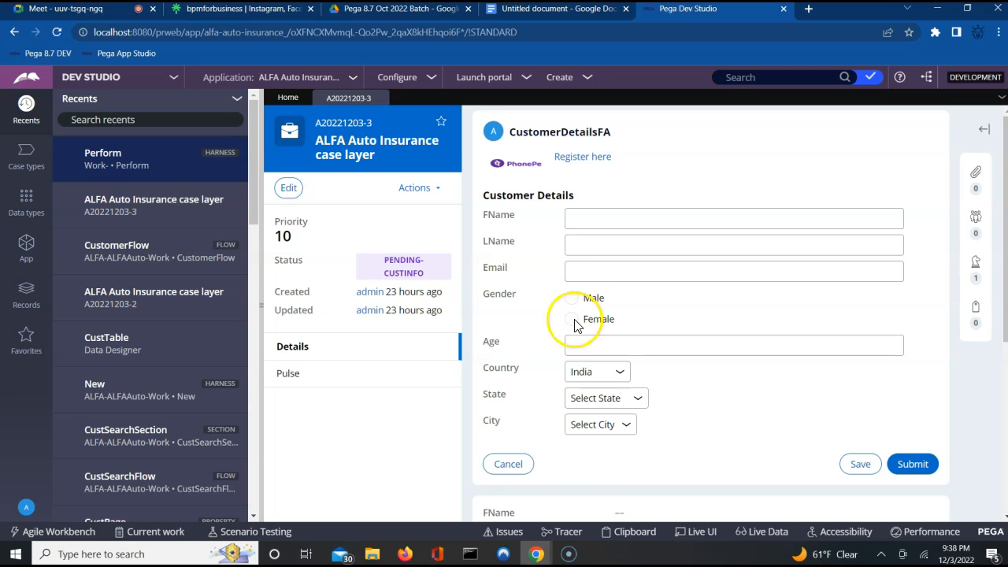
Inspect the Country dropdown with Live UI and examine its parent sections and the Perform harness
left_click(702, 534)
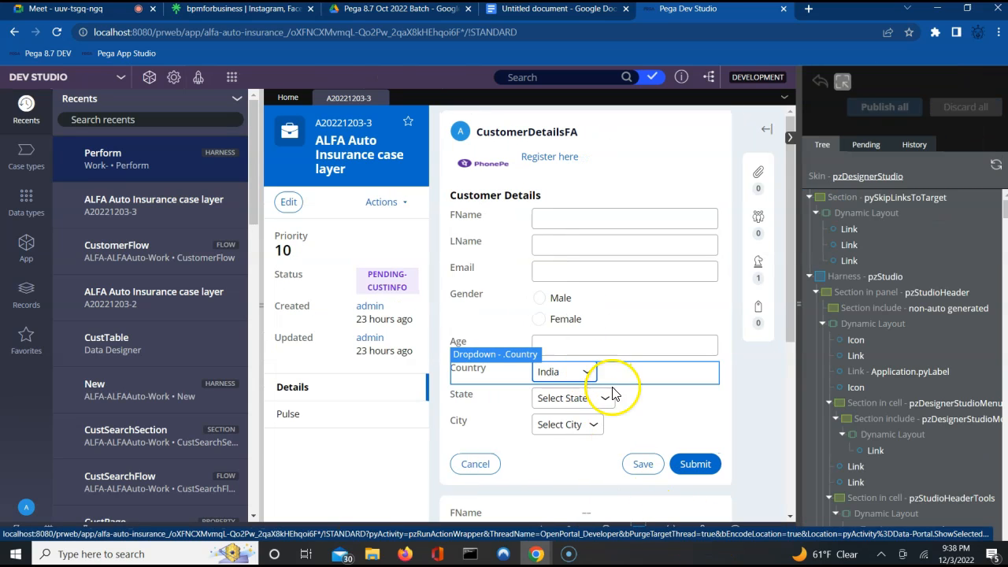
left_click(524, 359)
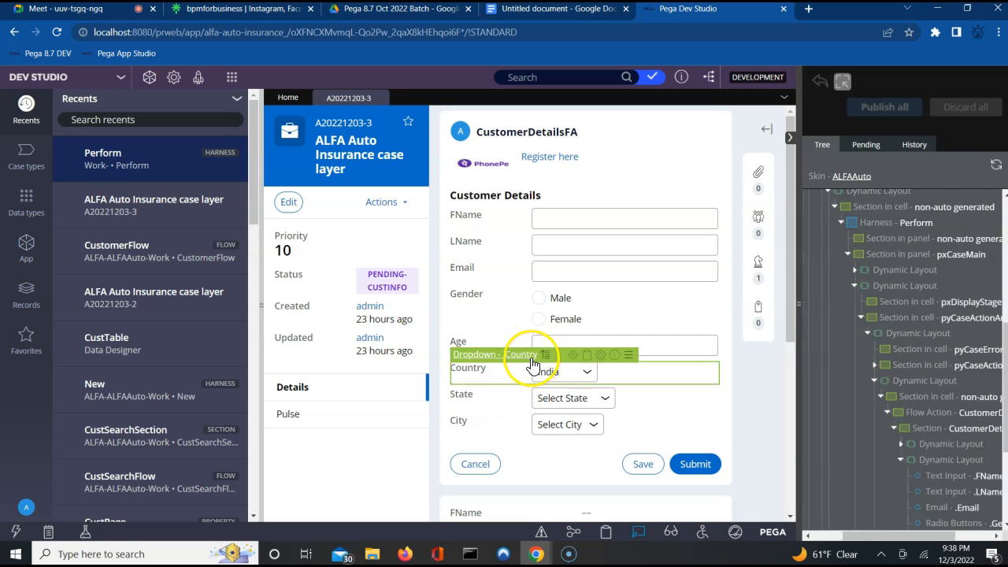
left_click(544, 356)
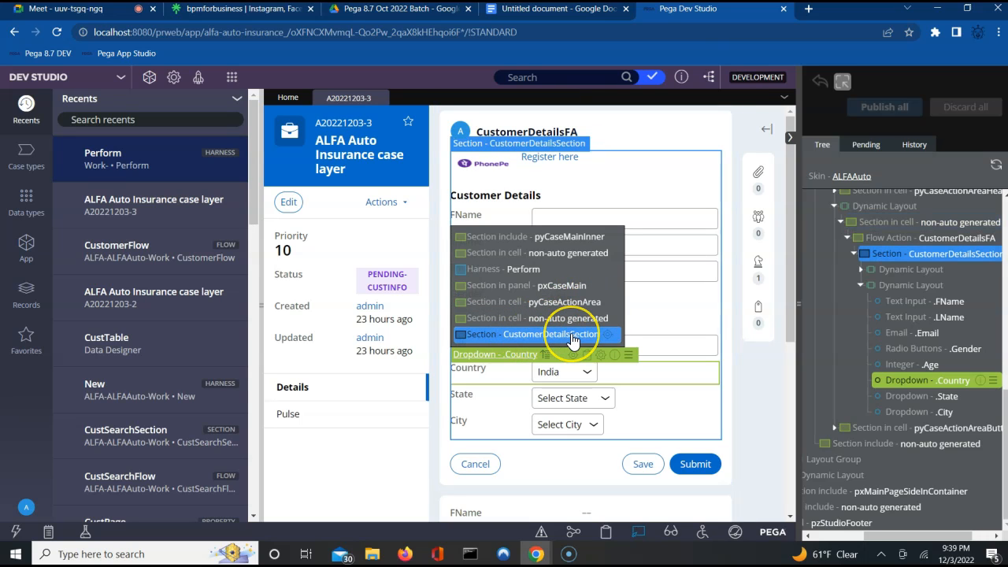
left_click(540, 302)
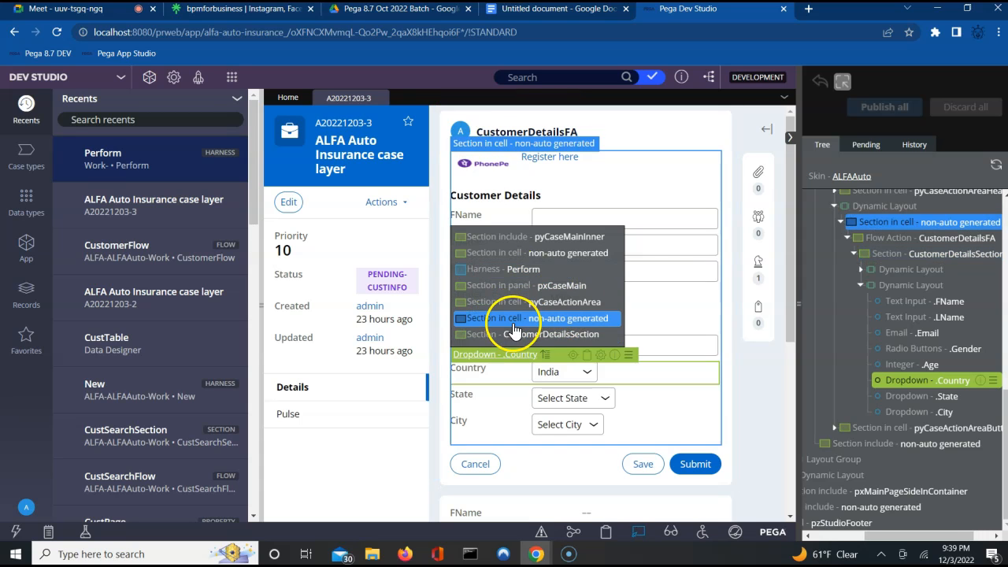
left_click(508, 272)
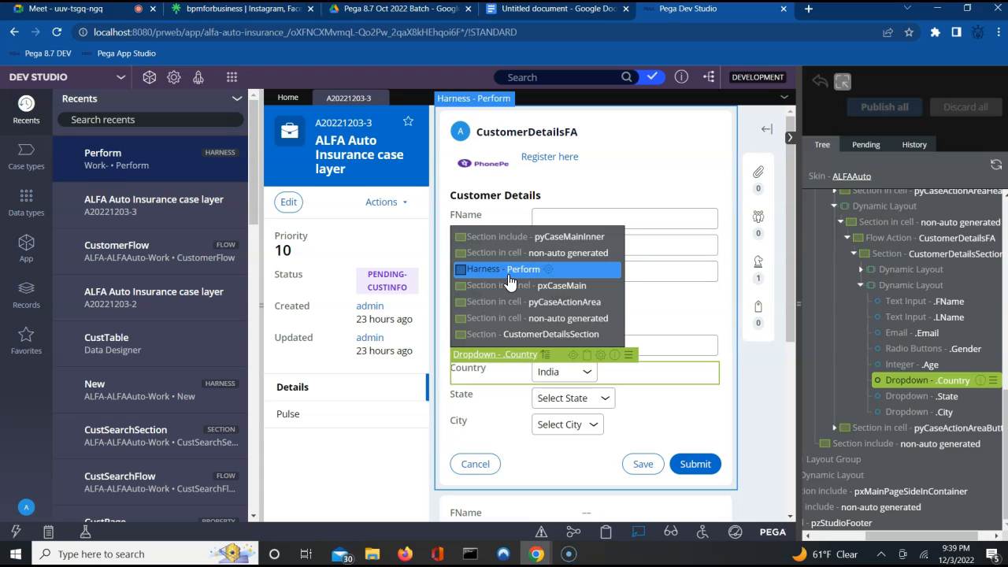
left_click(520, 274)
left_click(542, 286)
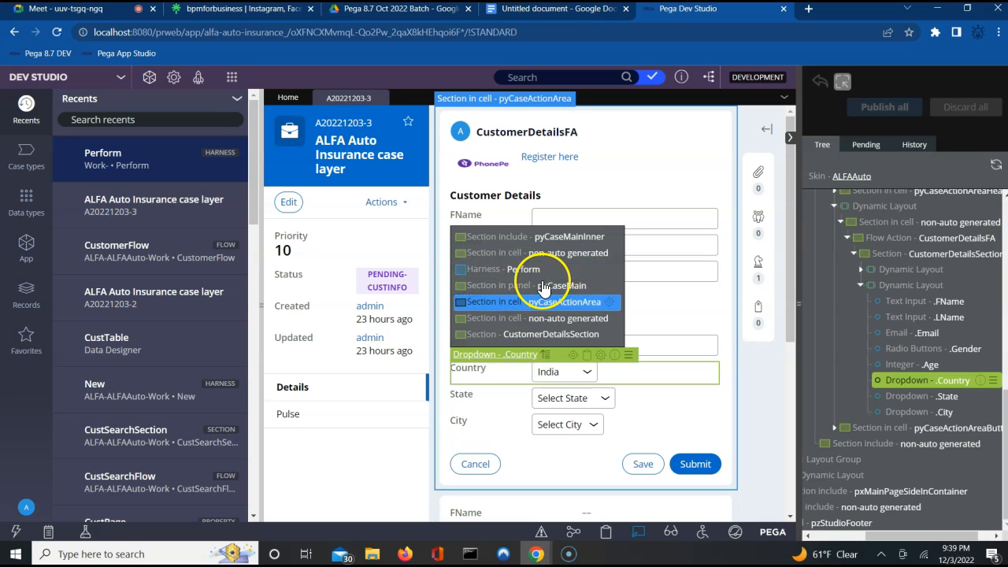
Inspect the Gender field and the Cancel button in the customer details form, and turn Live UI off
left_click(584, 340)
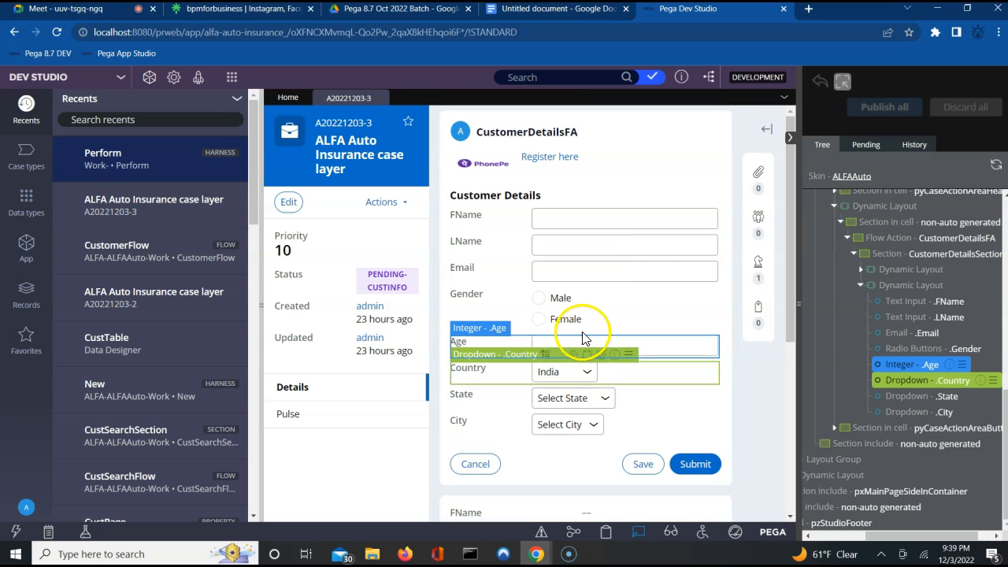
left_click(559, 319)
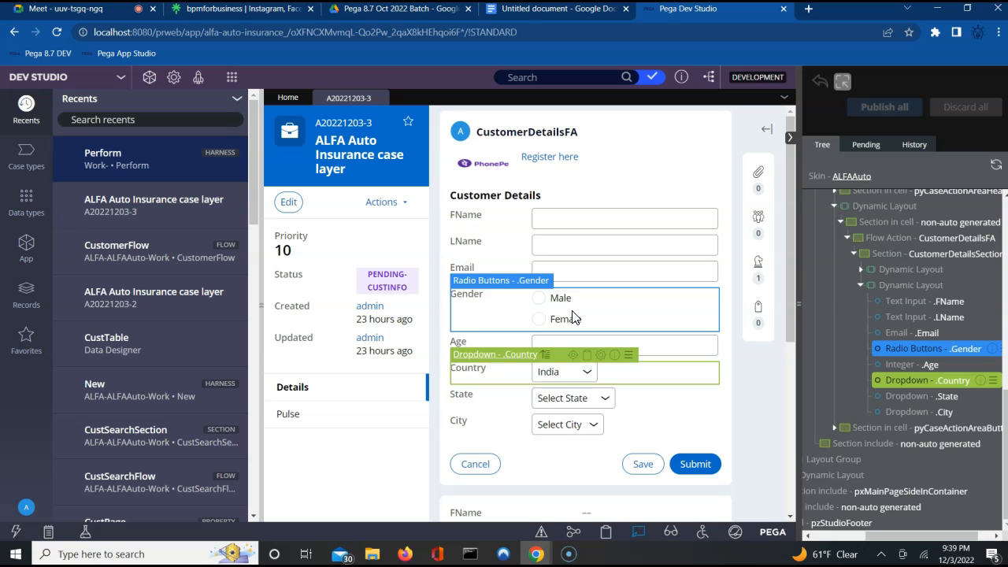
left_click(476, 464)
left_click(475, 465)
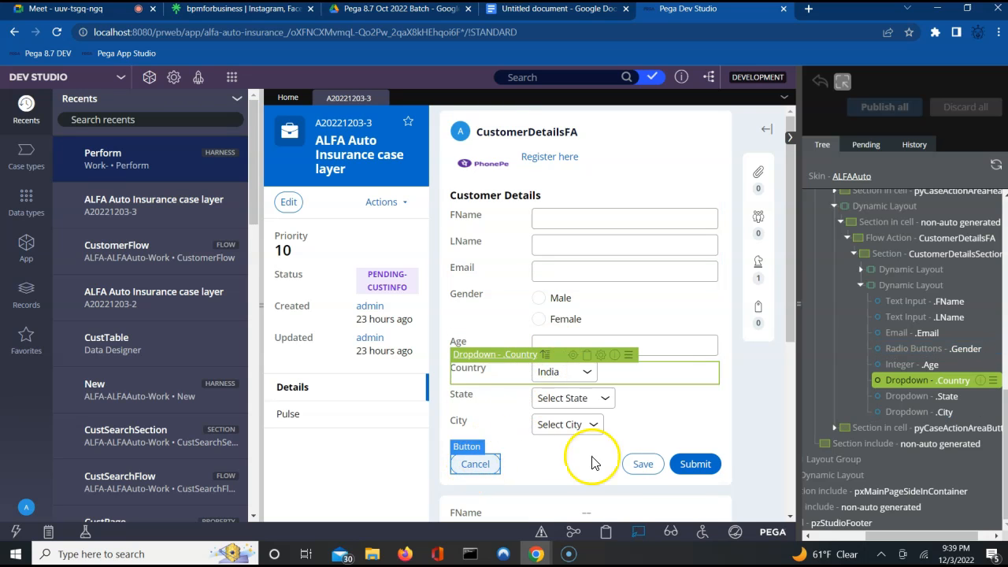
left_click(637, 531)
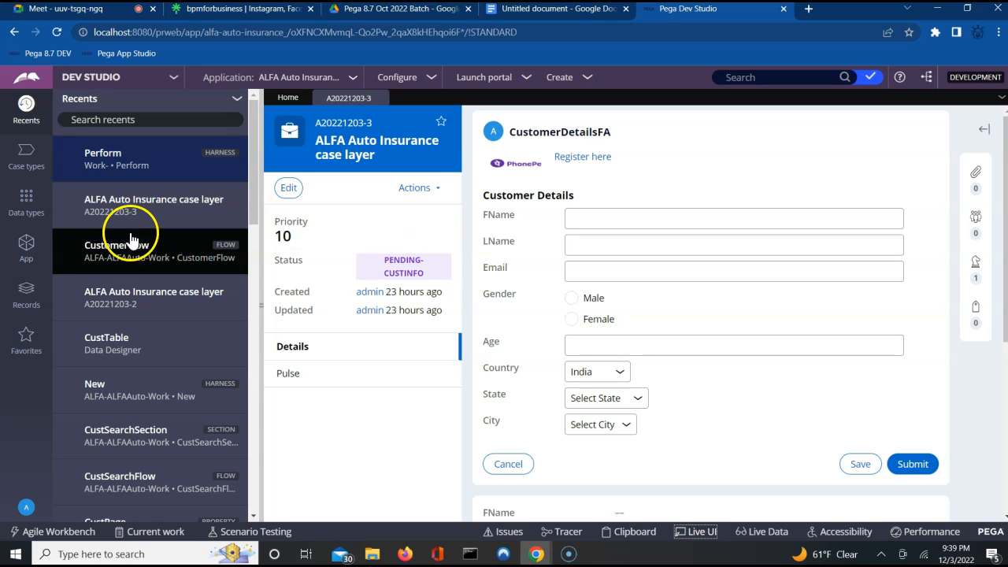
Open the CustomerFlow rule and show the advanced assignment details in the Tran Info assignment's properties
left_click(149, 251)
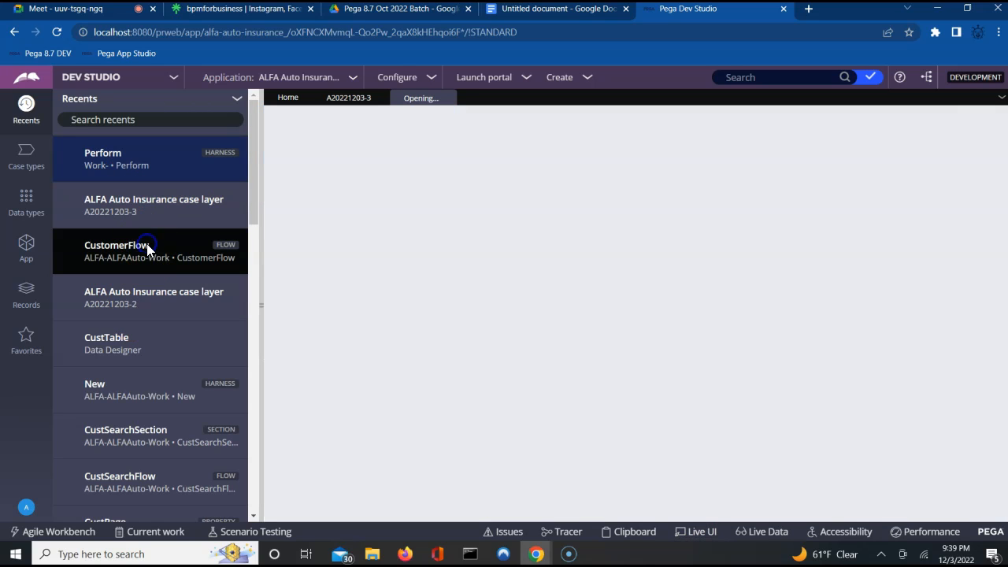
left_click(383, 295)
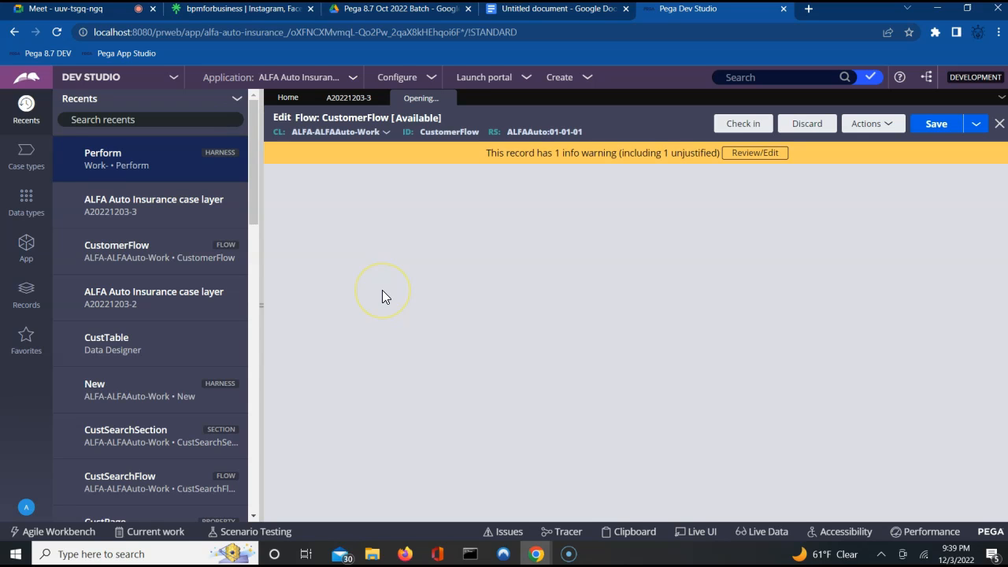
left_click(415, 298)
left_click(558, 276)
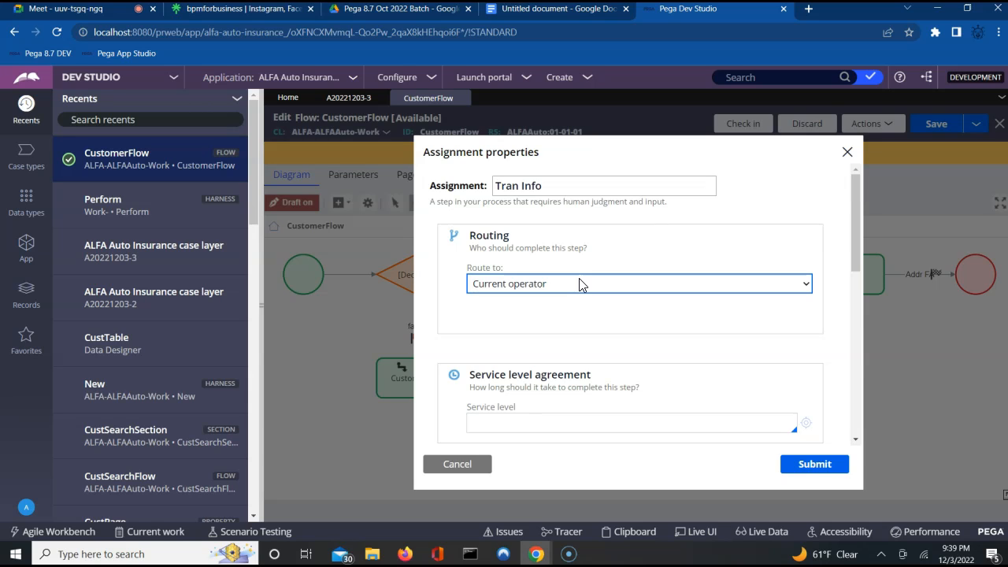
left_click(855, 441)
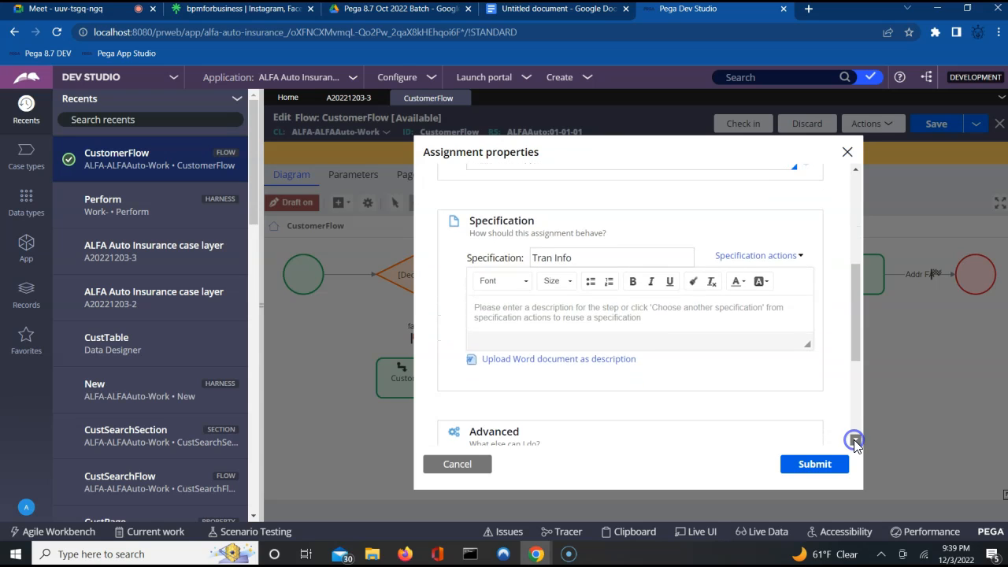
left_click(639, 369)
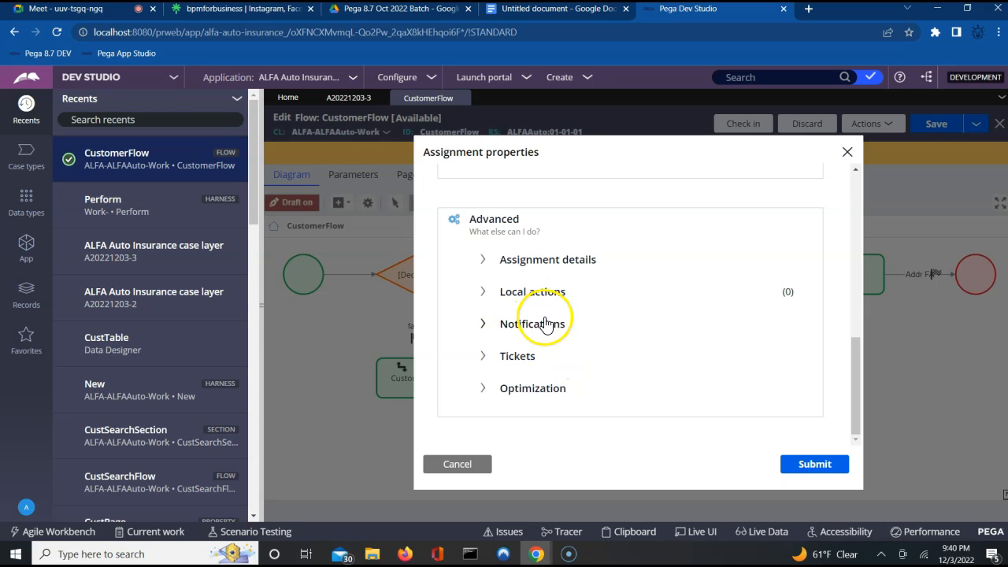
left_click(485, 261)
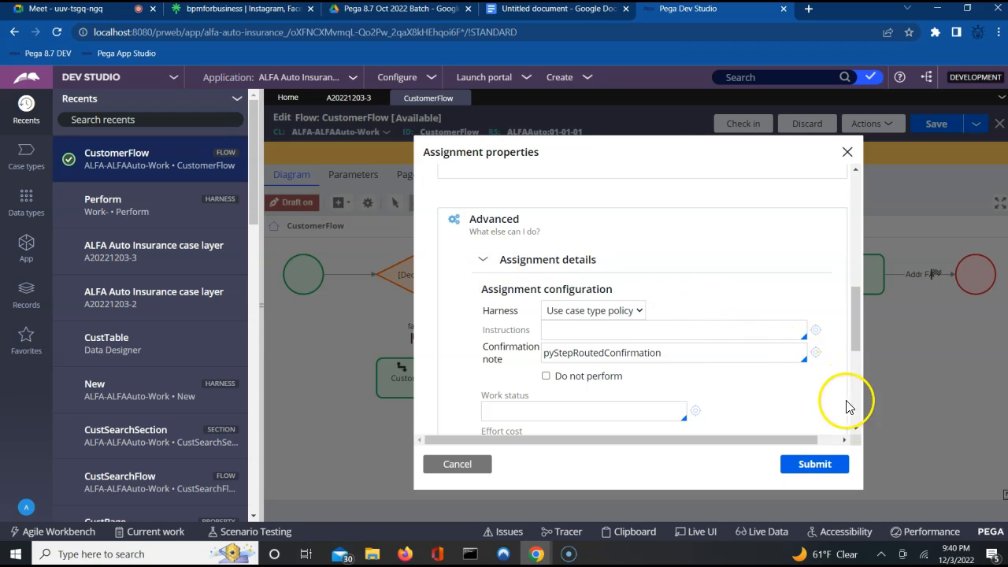
Examine the harness options offered in the Tran Info assignment's configuration
left_click(627, 313)
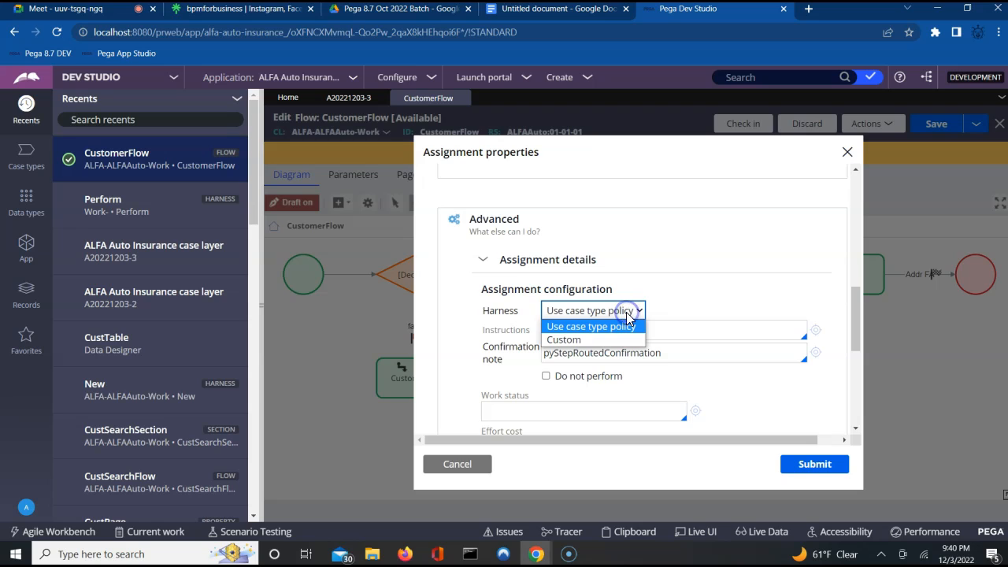
left_click(672, 307)
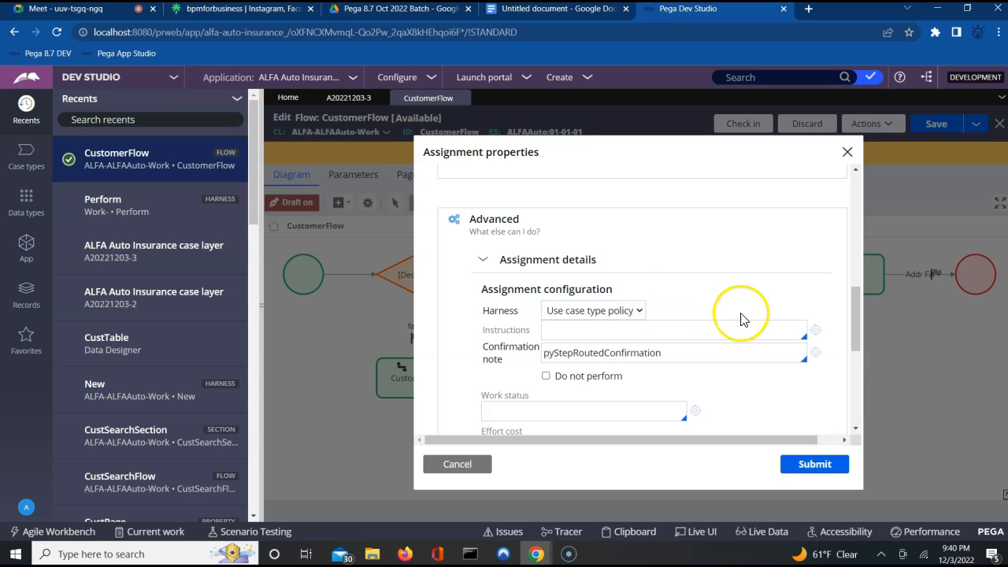
left_click_drag(855, 429, 855, 429)
left_click_drag(851, 296, 853, 303)
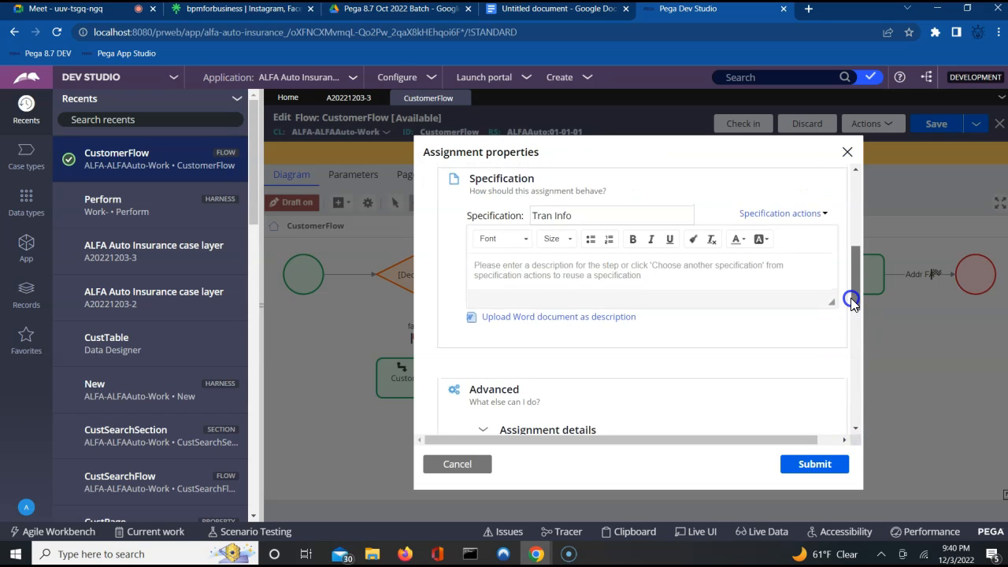
left_click(857, 427)
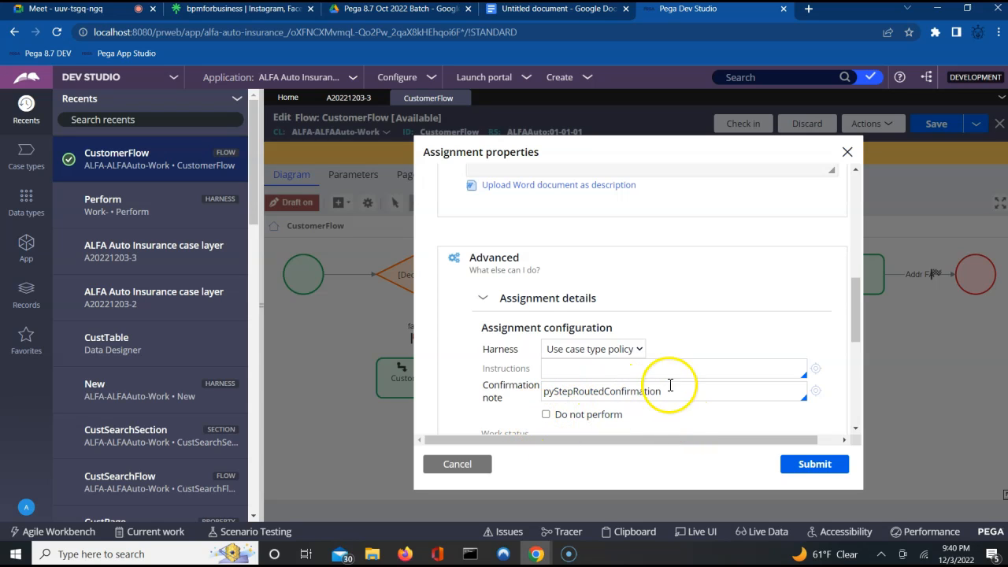
left_click(613, 356)
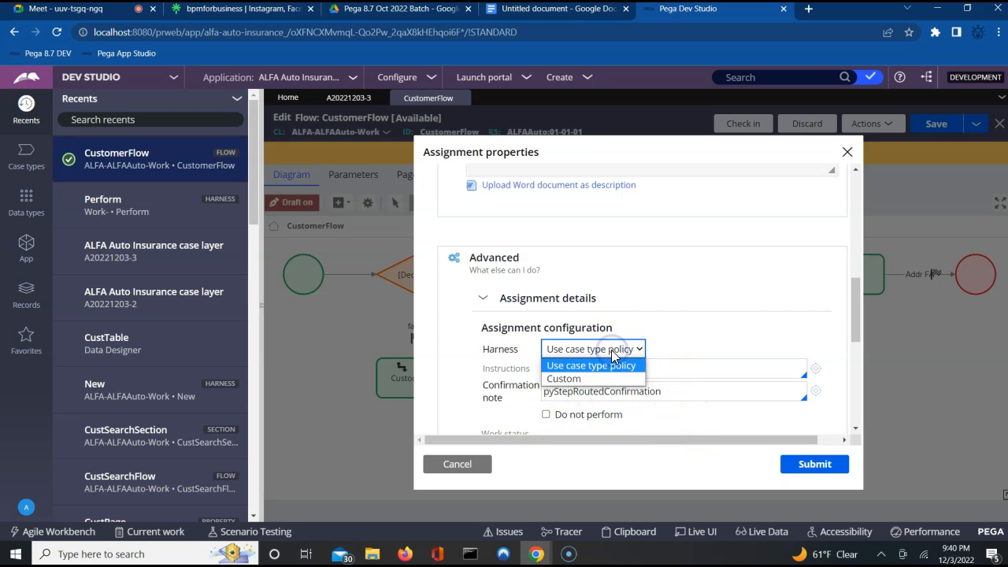
left_click(664, 347)
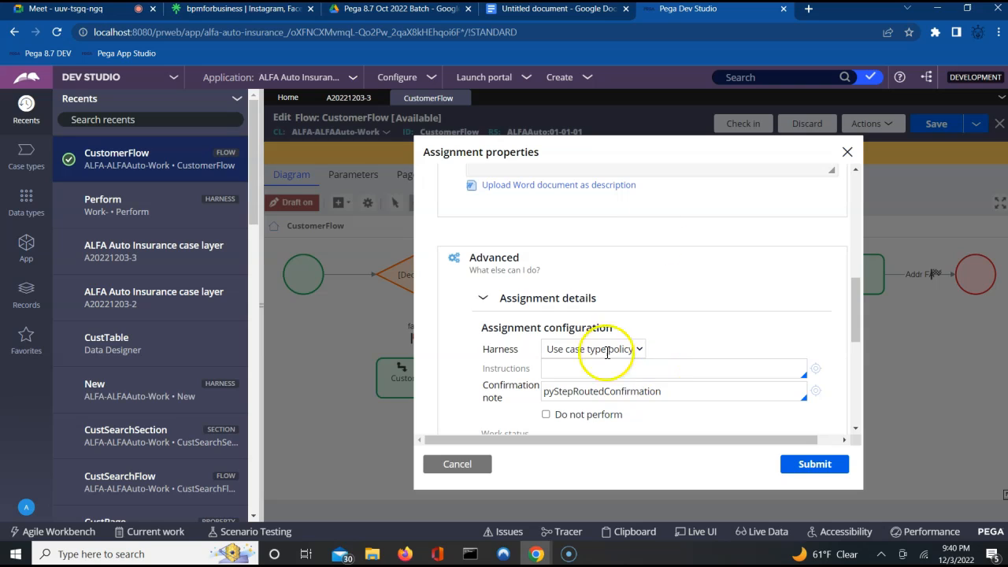
left_click(735, 364)
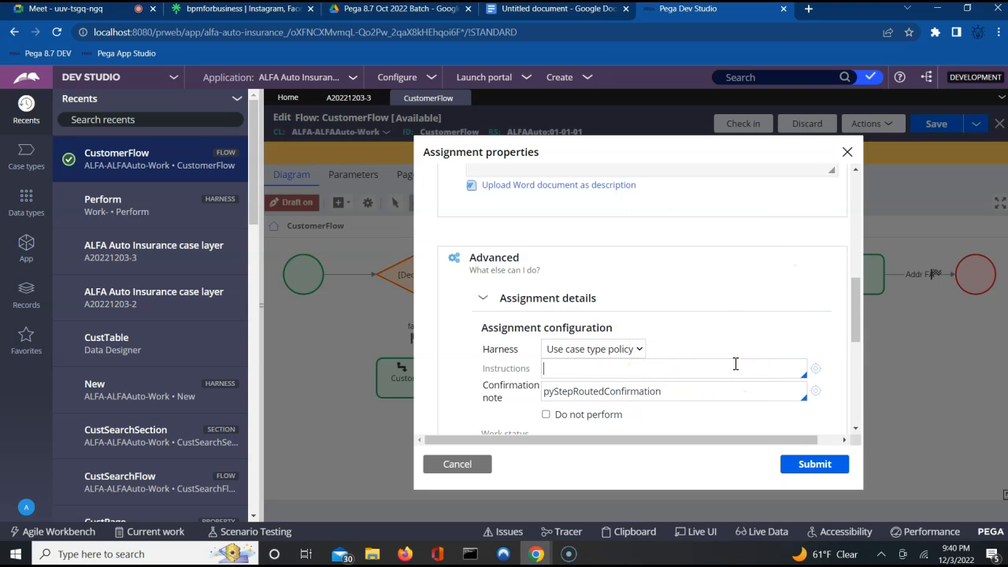
left_click(716, 339)
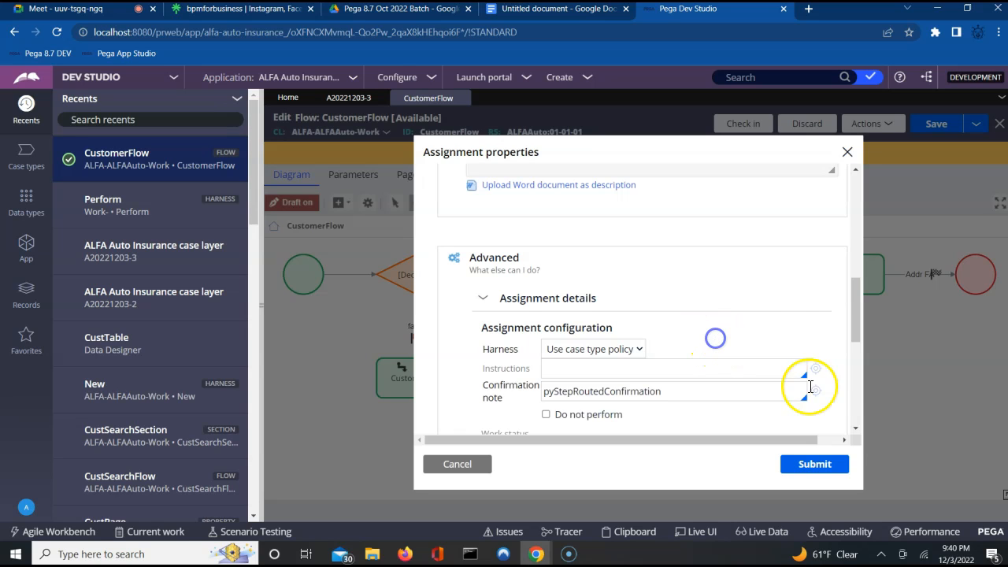
Review the Tran Info assignment's screen navigation and local actions settings, and close its properties without saving
left_click(856, 428)
left_click(856, 429)
left_click(856, 429)
left_click(856, 429)
left_click(857, 428)
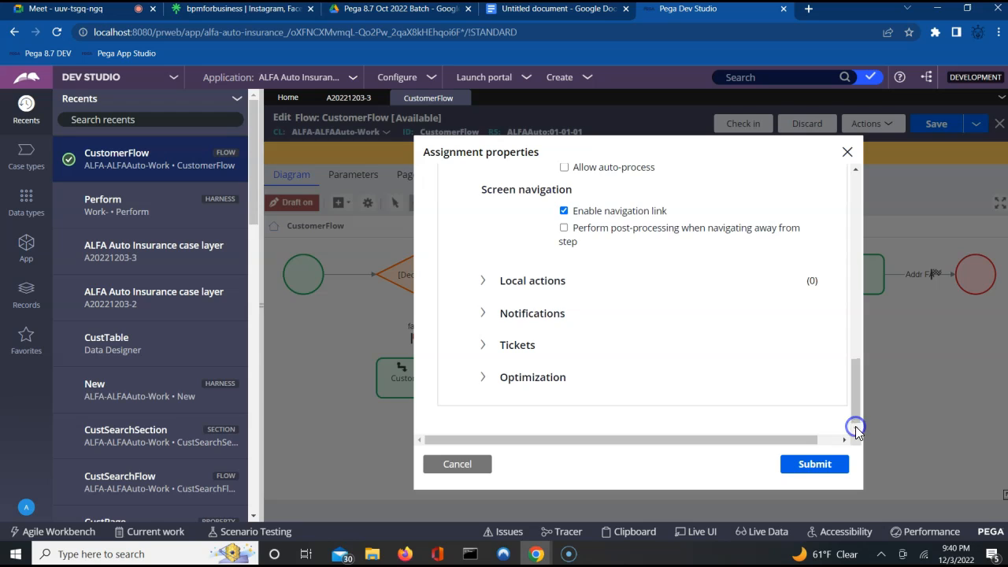
left_click(484, 281)
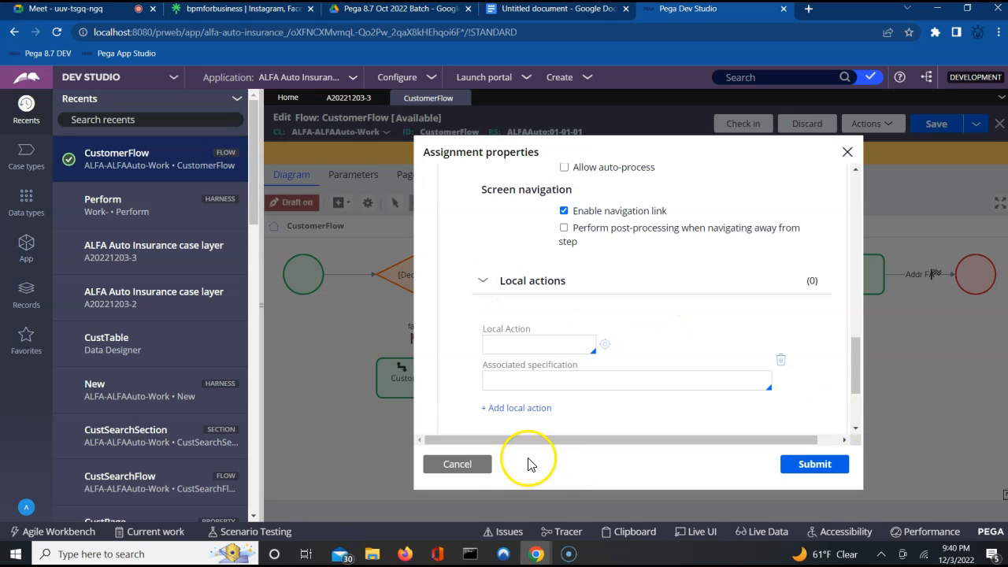
left_click(455, 464)
Open the CustomerInfo assignment's properties and examine the harness and work status in its assignment details
left_click(405, 386)
double_click(402, 387)
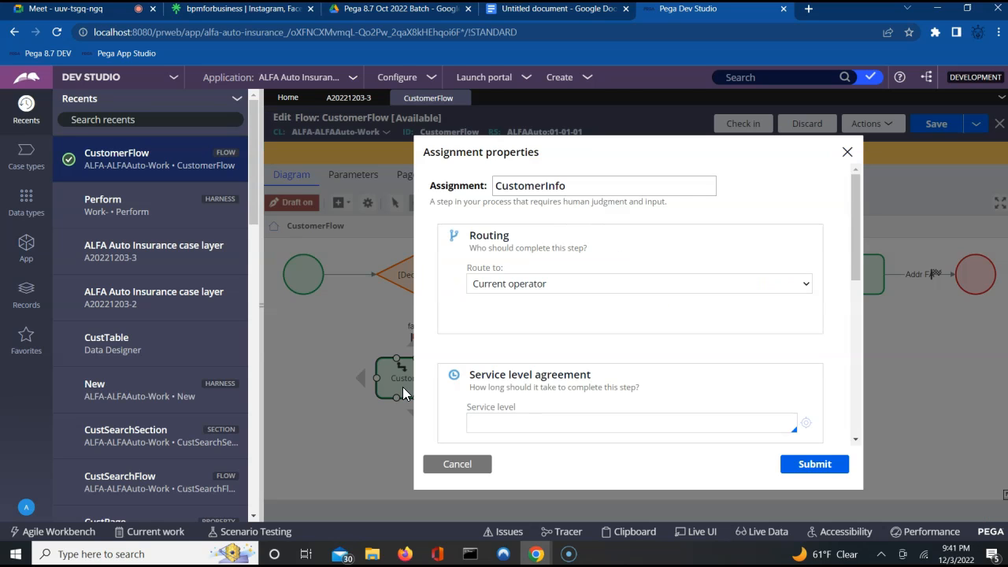
left_click(855, 443)
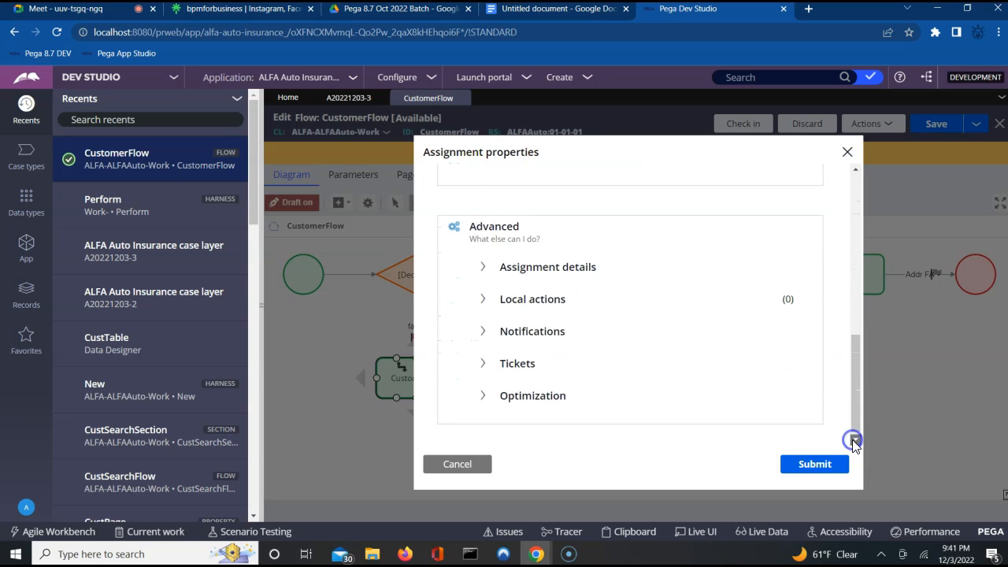
left_click(483, 262)
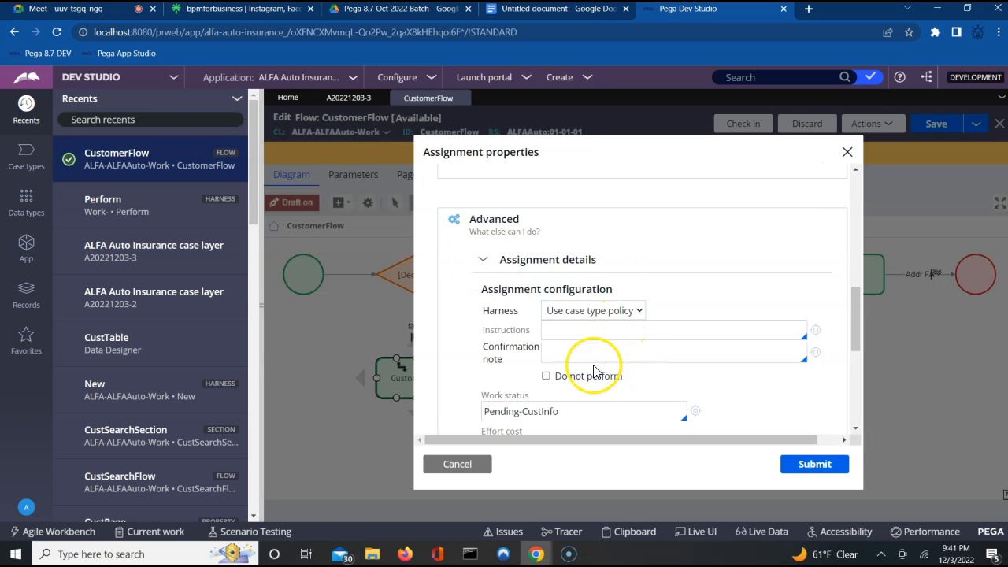
left_click(857, 429)
left_click(857, 431)
left_click(858, 431)
left_click(858, 431)
left_click(583, 213)
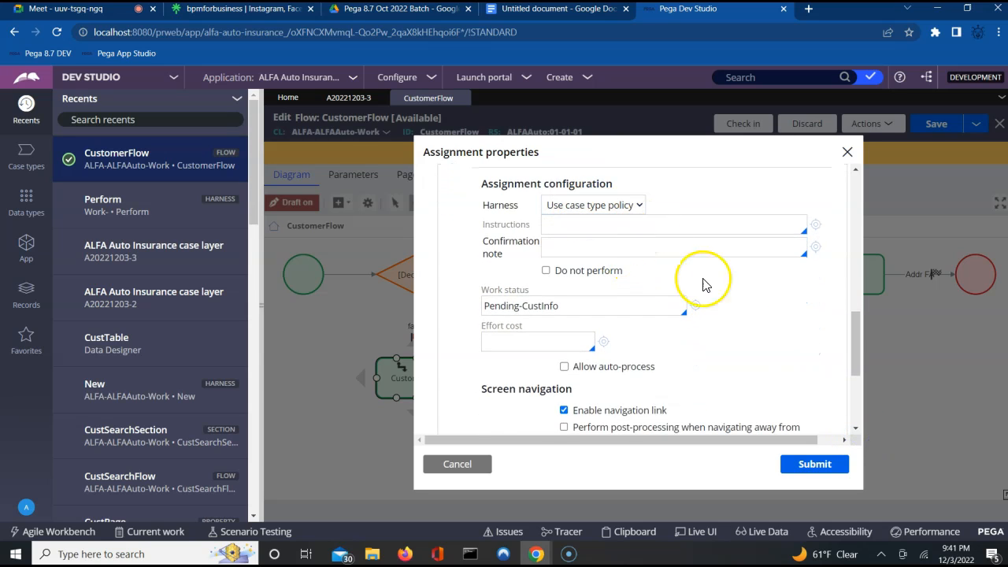
Review the remaining advanced settings of the CustomerInfo assignment and close its properties without saving
left_click(856, 430)
left_click(856, 430)
left_click(857, 429)
left_click(857, 429)
left_click(856, 430)
left_click(450, 462)
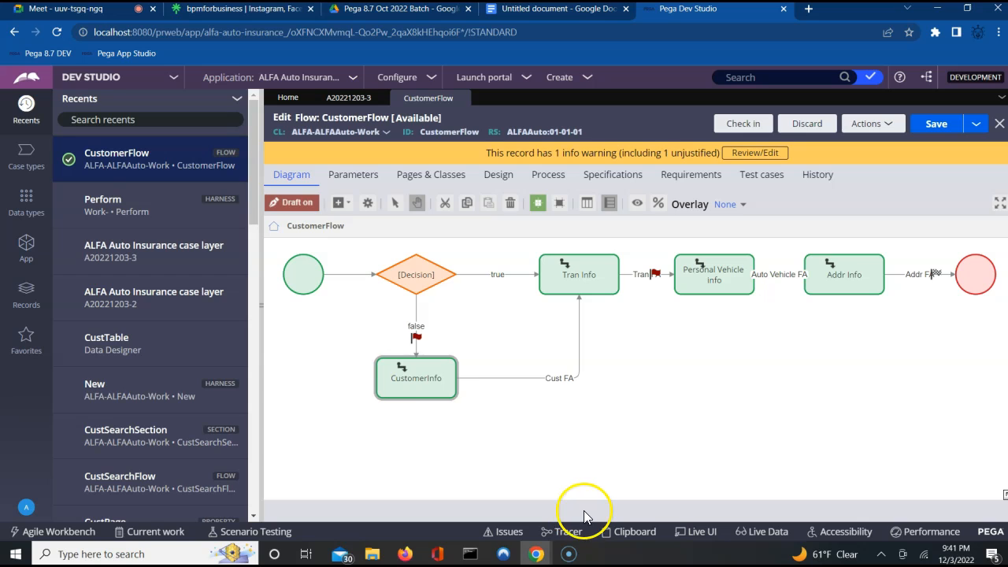
Open the Work- Perform harness rule and examine its ruleset and version
double_click(110, 210)
left_click(490, 313)
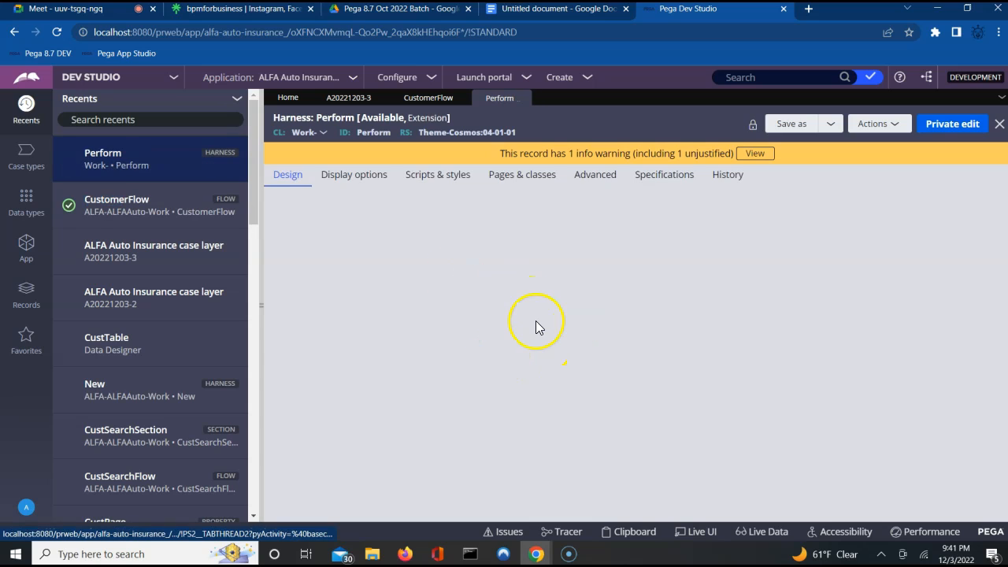
left_click(438, 140)
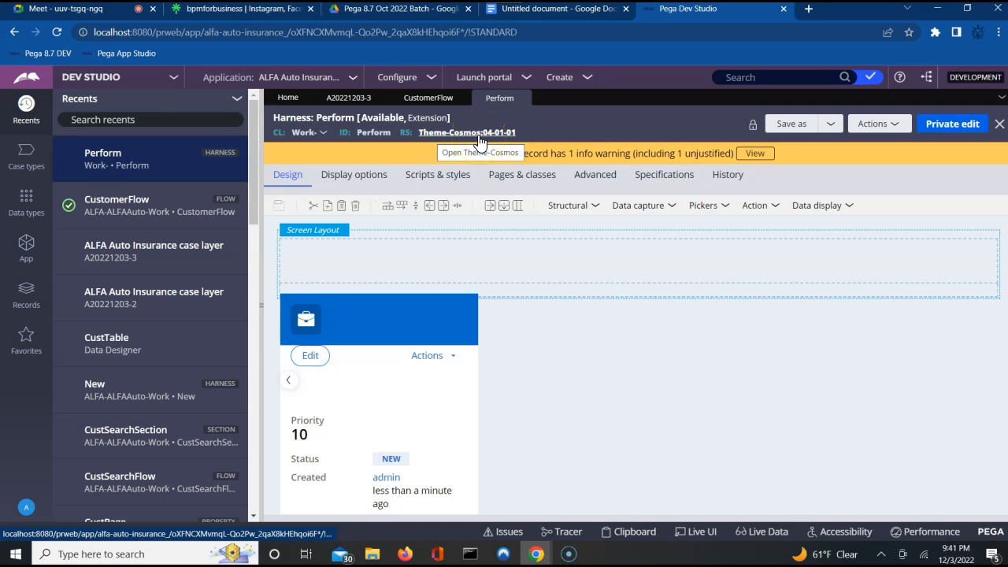
left_click(443, 133)
left_click(463, 134)
left_click(473, 135)
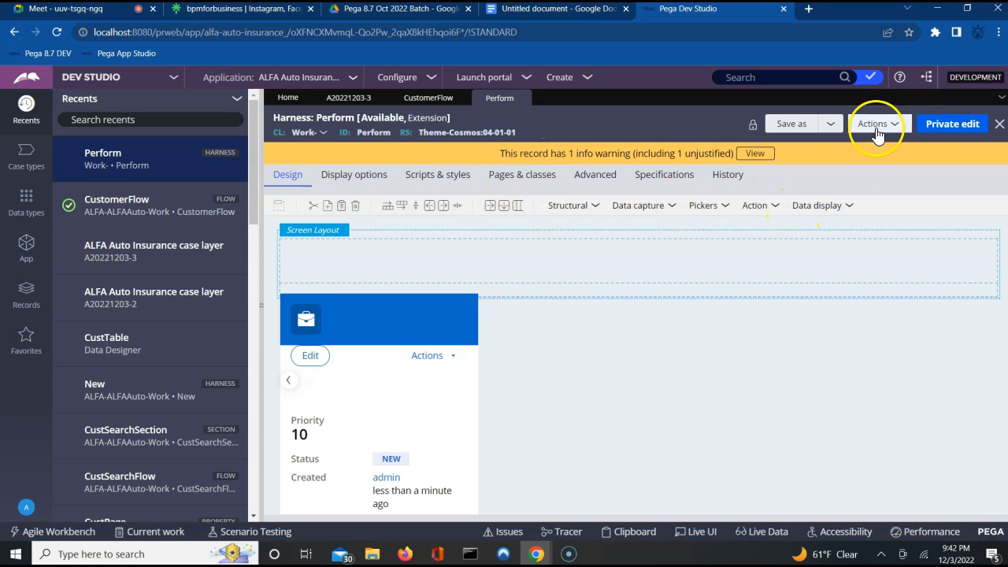
Save a copy of the Perform harness in class Work- under ruleset ALFAAuto version 01-01-01, and open it
left_click(794, 129)
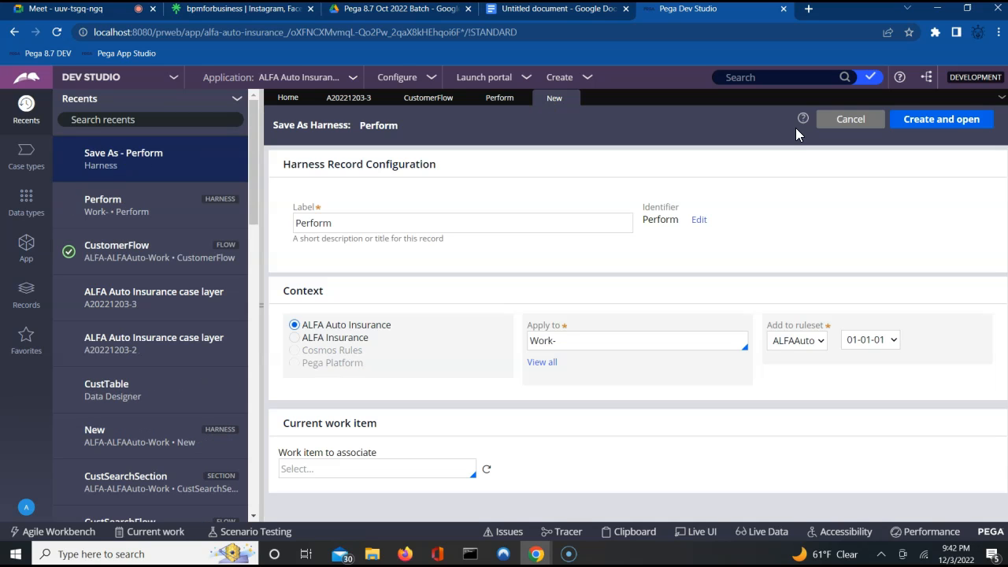
left_click(654, 347)
left_click(801, 348)
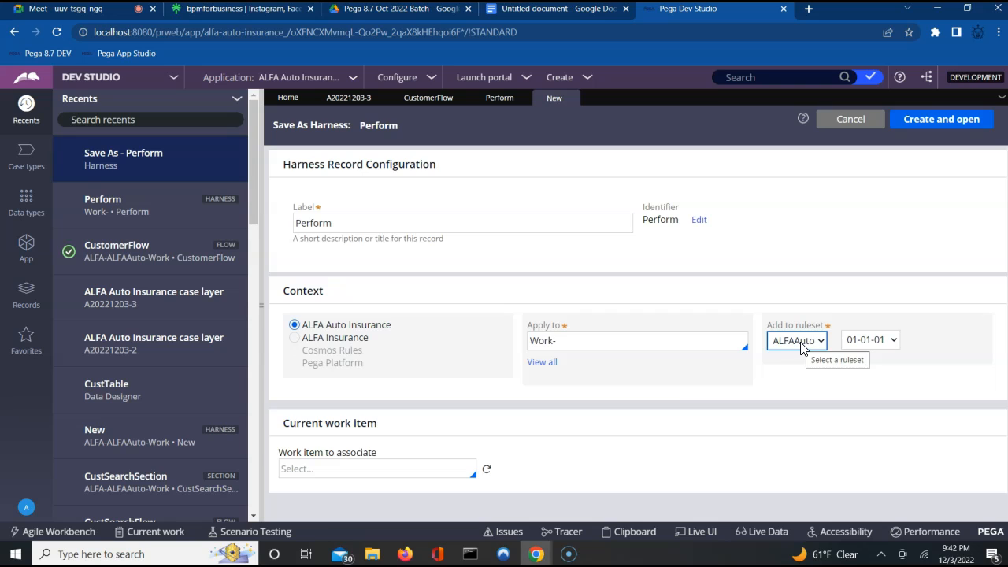
left_click(682, 349)
left_click(936, 118)
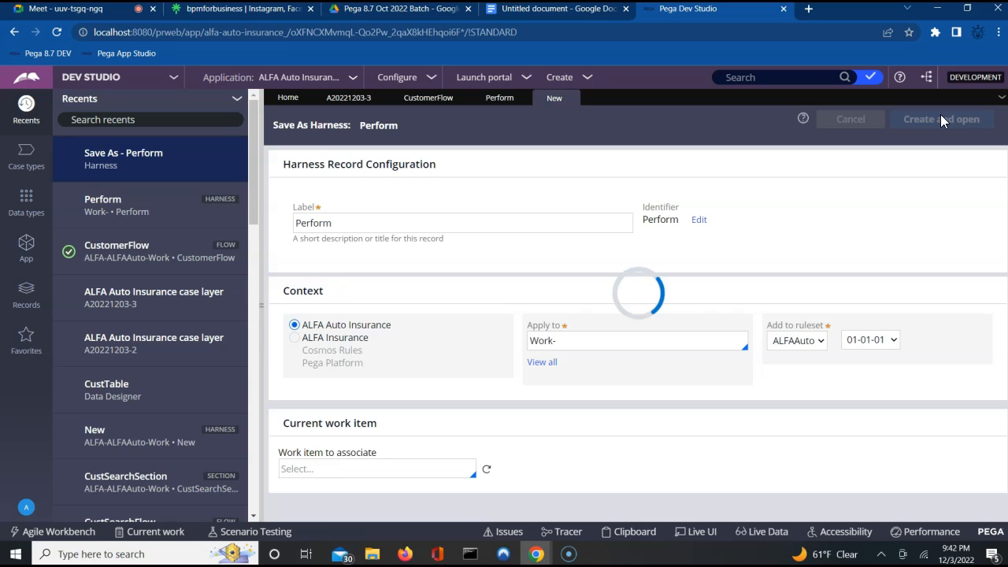
left_click(560, 352)
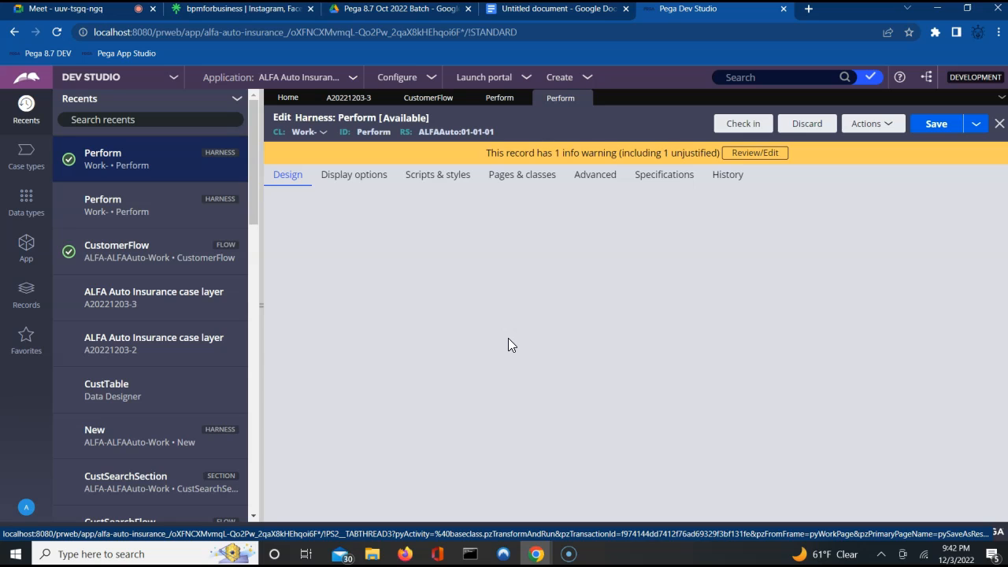
Compare the original Theme-Cosmos Perform harness with its ALFAAuto copy
left_click(502, 294)
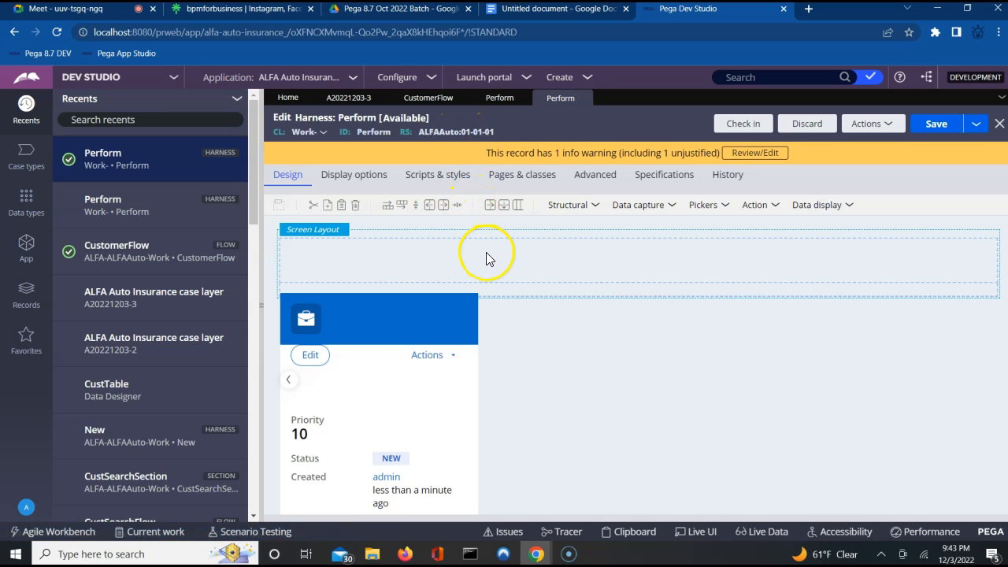
left_click(493, 96)
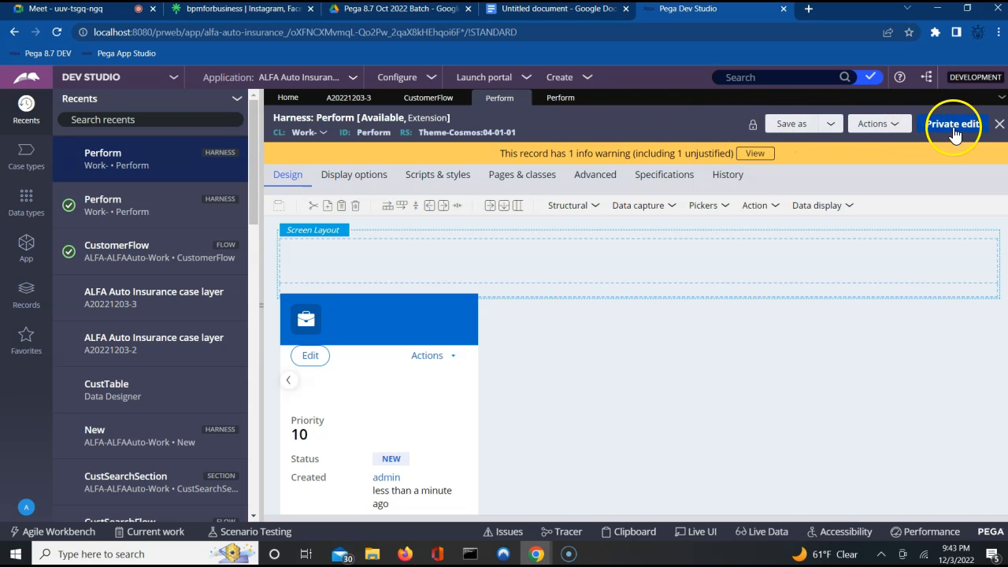
left_click(558, 99)
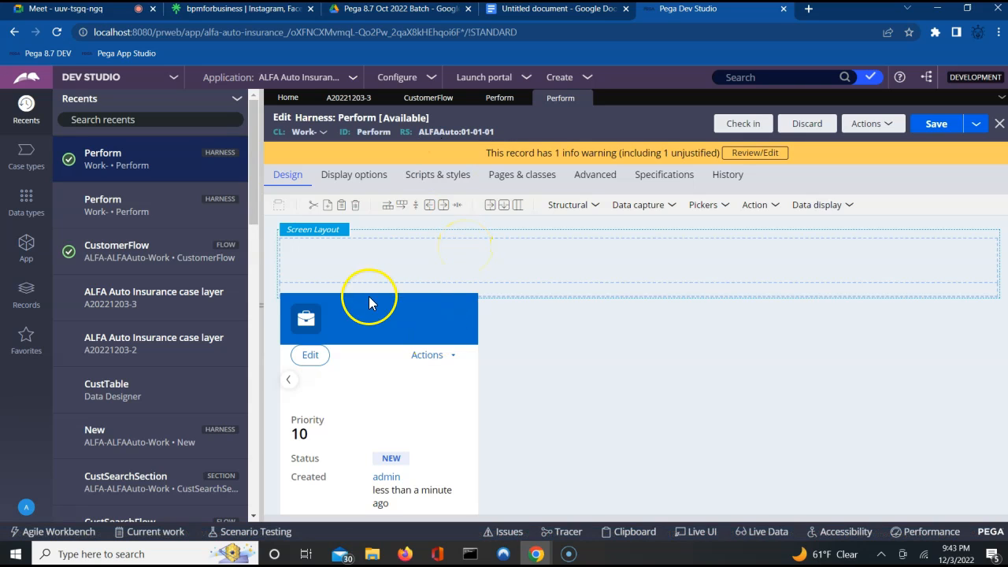
Delete the case content section from the screen layout of the ALFAAuto Perform harness
left_click(342, 298)
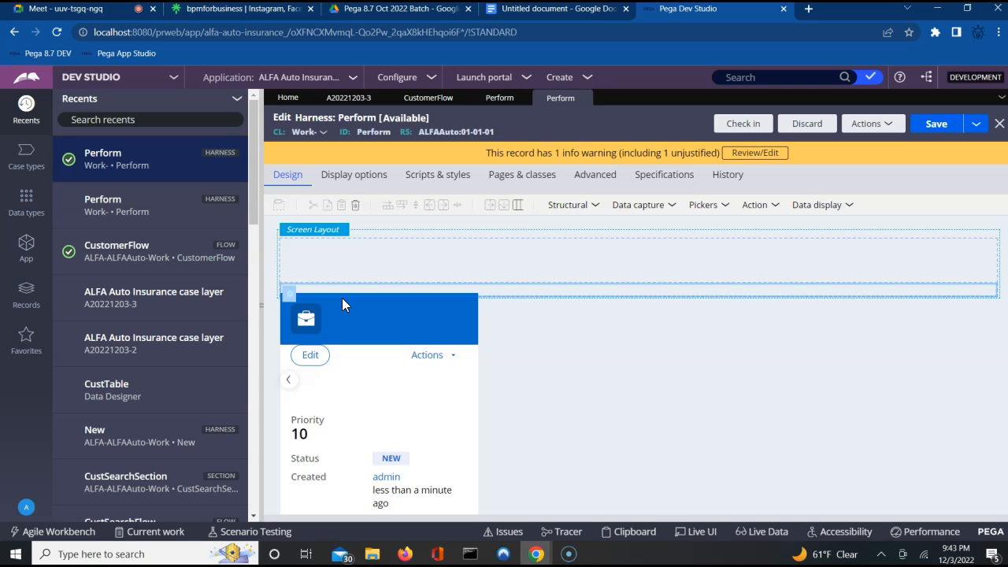
left_click(342, 344)
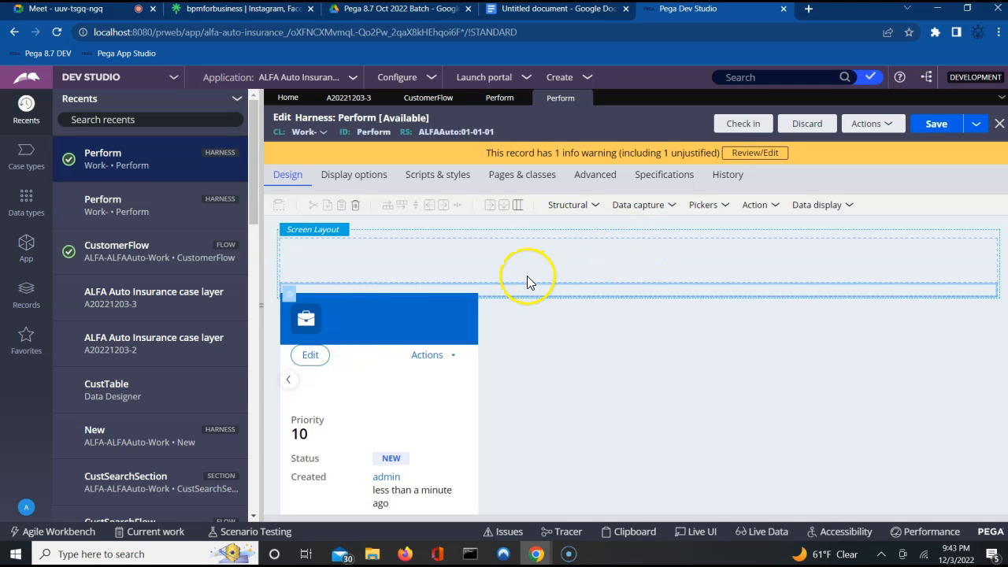
left_click(356, 205)
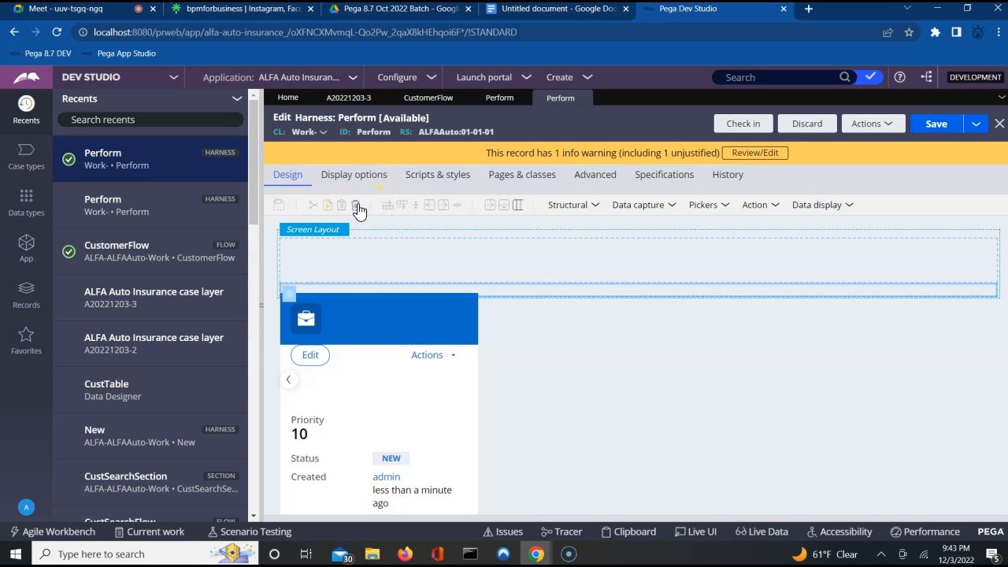
right_click(356, 209)
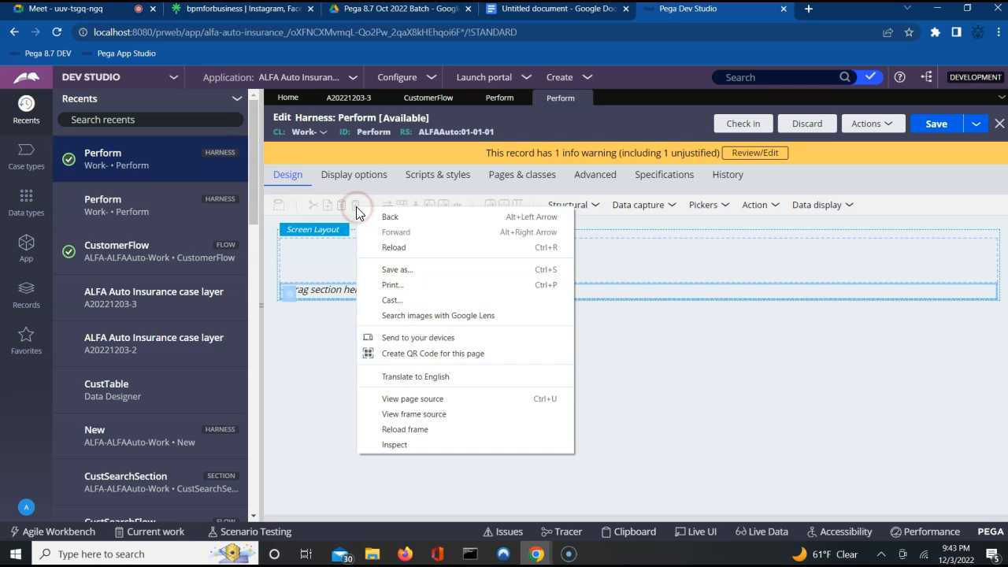
Try to delete the emptied content panel from the harness's screen layout
left_click(305, 349)
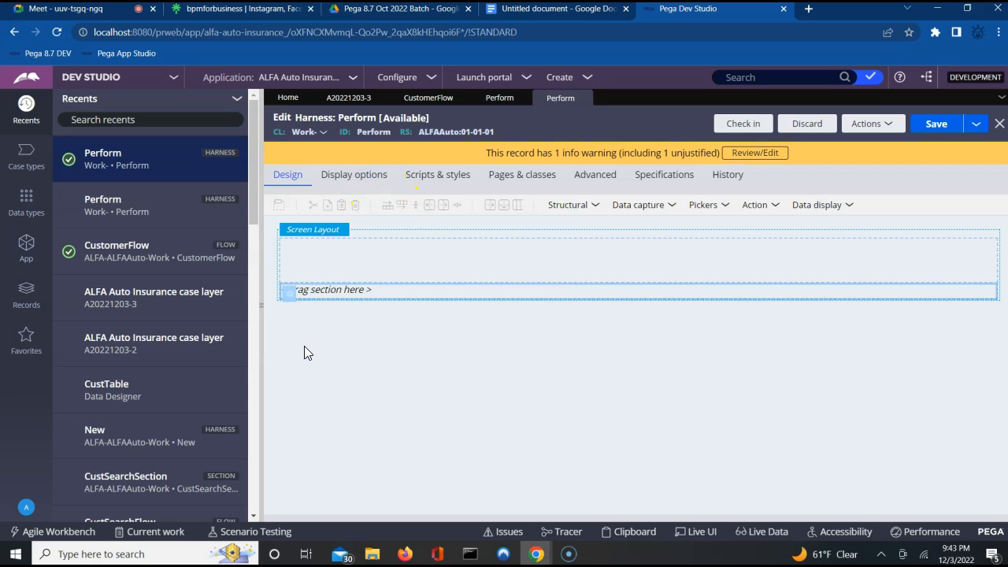
left_click(318, 291)
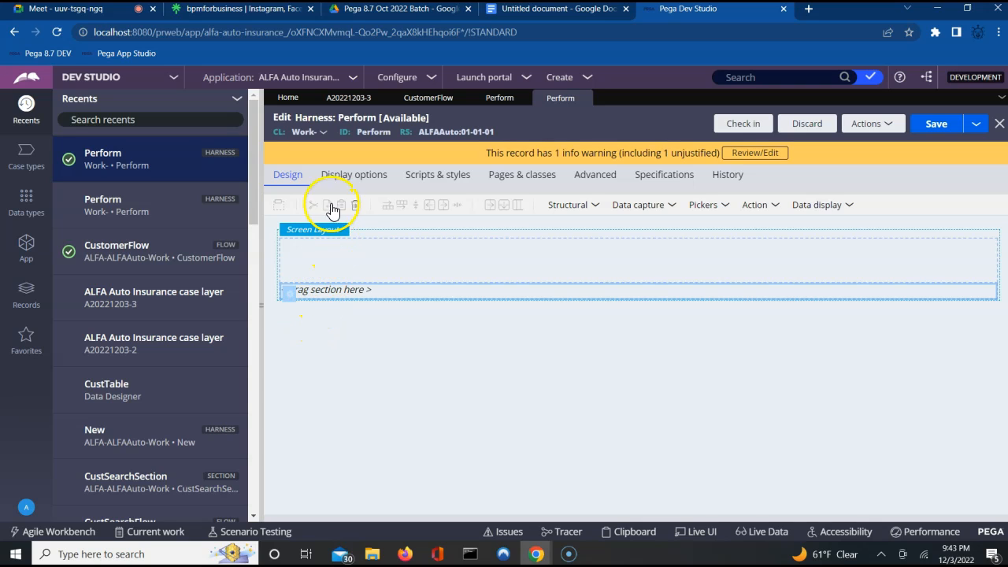
left_click(358, 207)
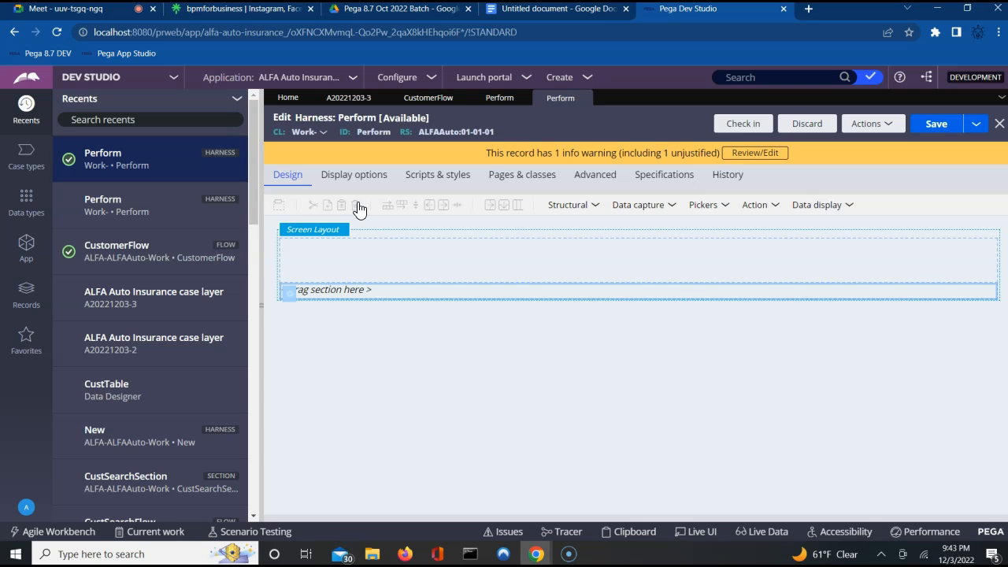
left_click(355, 264)
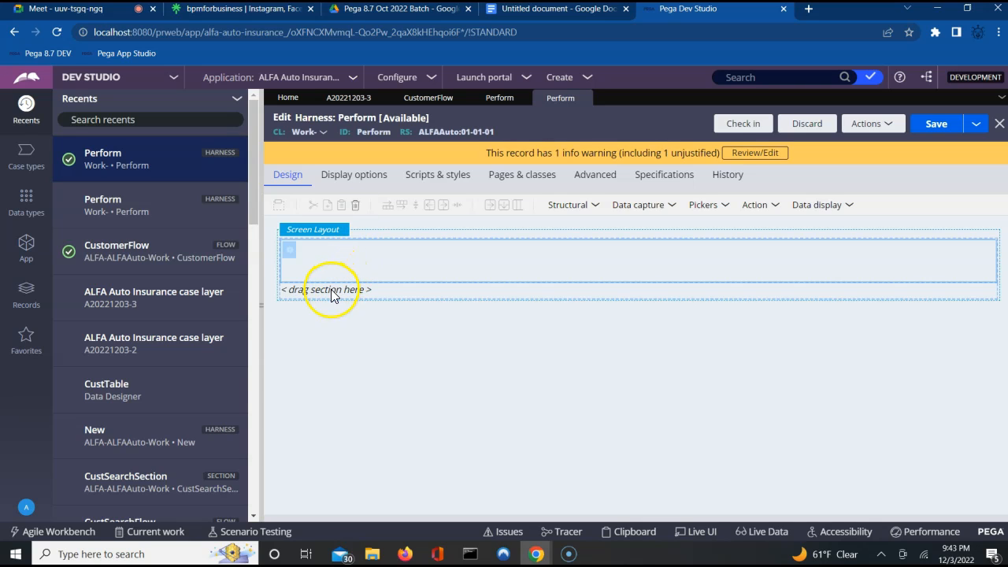
left_click(331, 289)
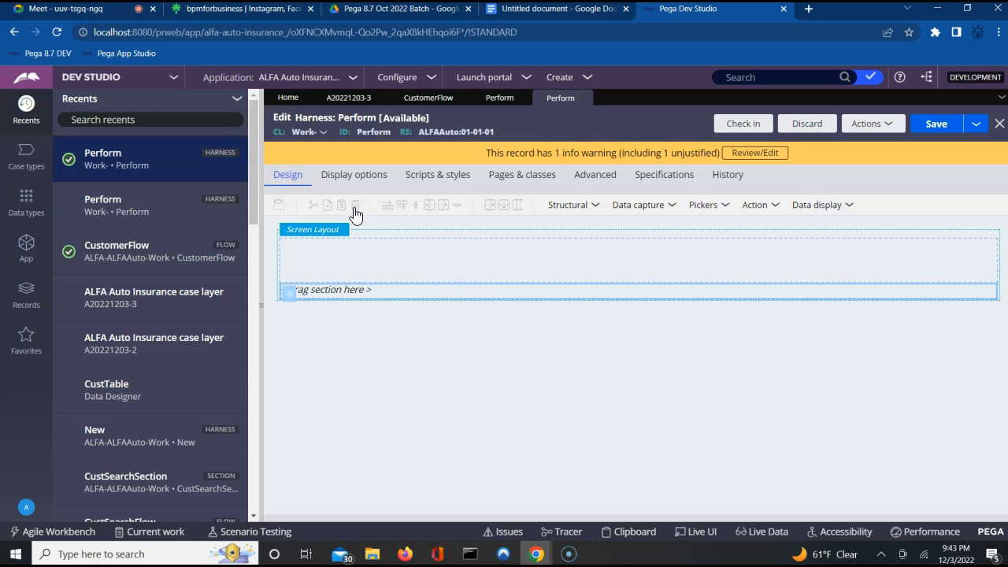
left_click(346, 293)
left_click(345, 293)
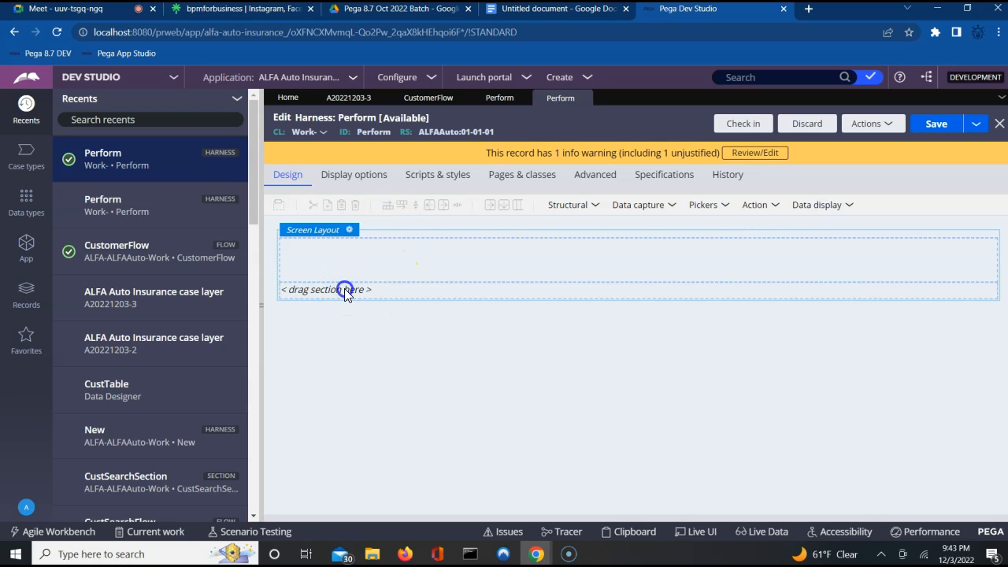
left_click(346, 294)
right_click(346, 293)
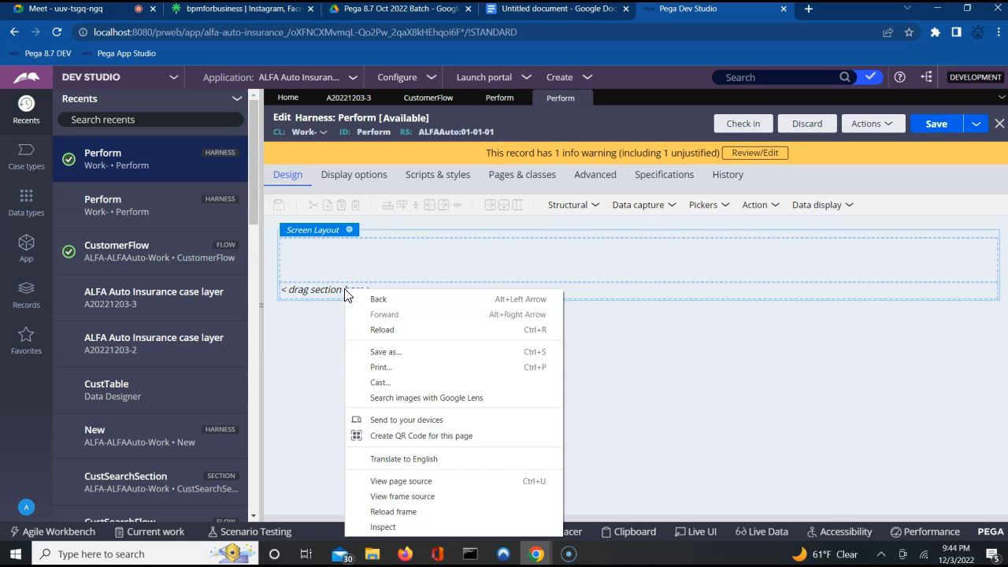
left_click(325, 292)
left_click(326, 291)
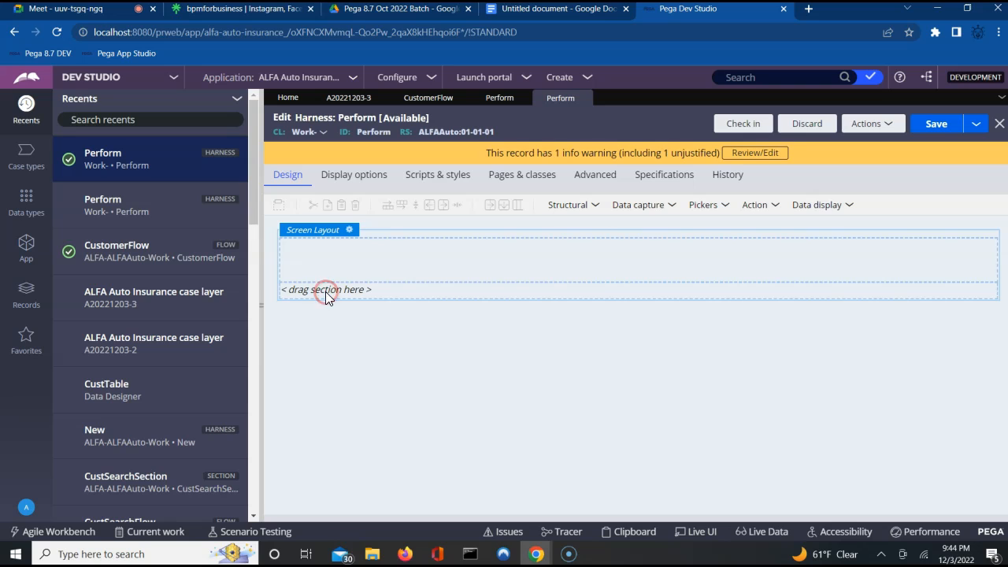
left_click_drag(325, 293, 318, 252)
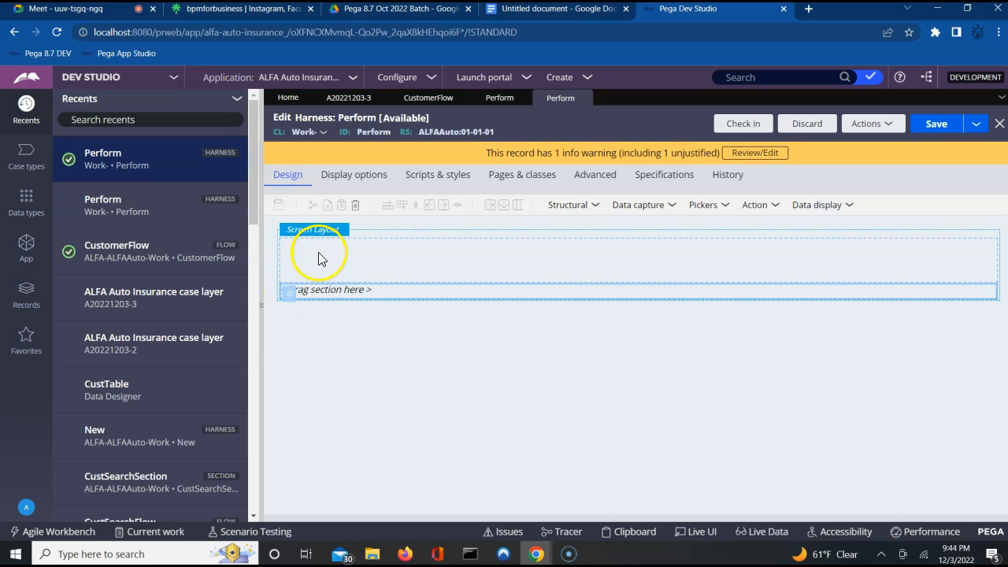
left_click(356, 207)
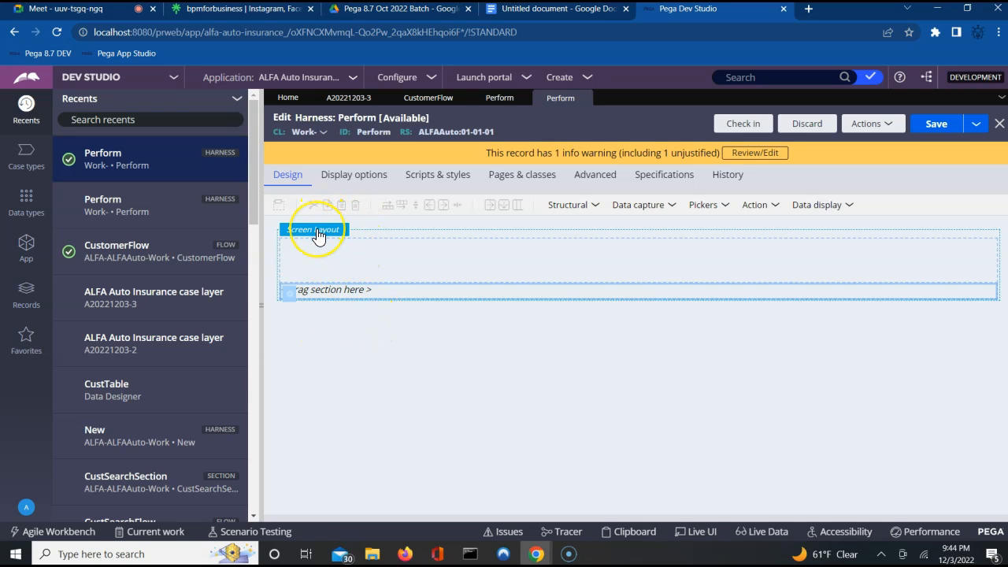
Save the harness and review the layout types in the Screen Layout's properties without changing them
left_click(341, 230)
left_click(347, 341)
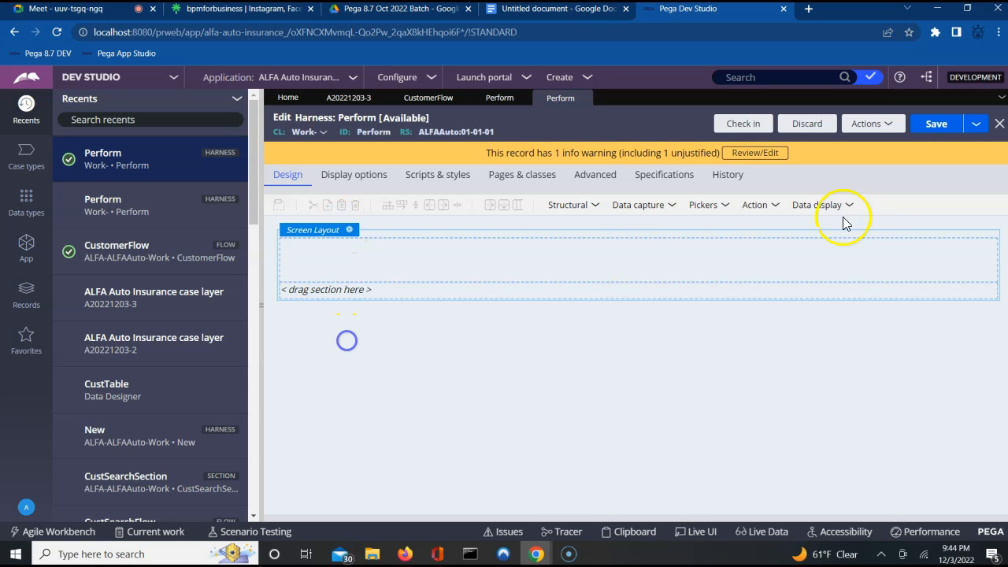
left_click(948, 126)
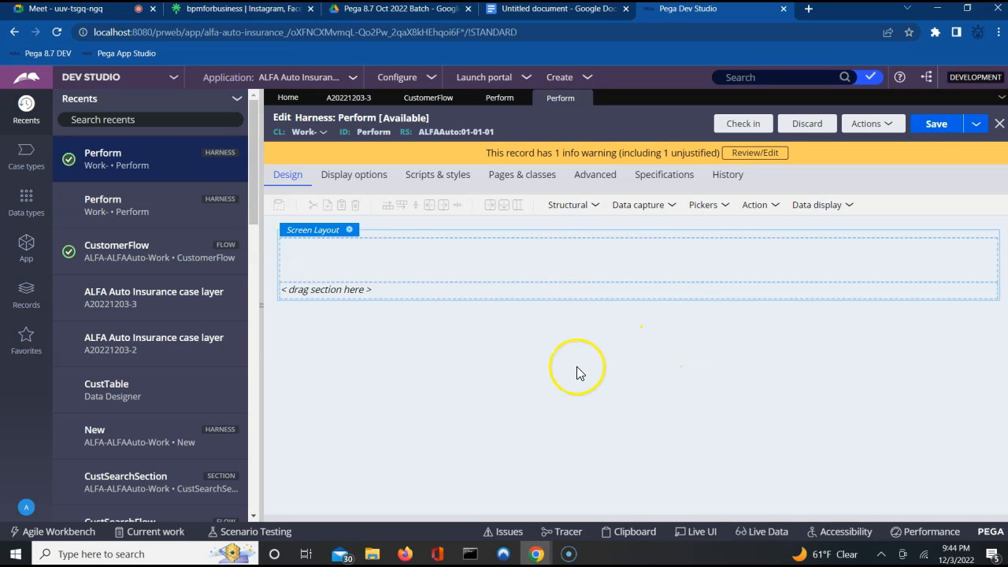
left_click(350, 231)
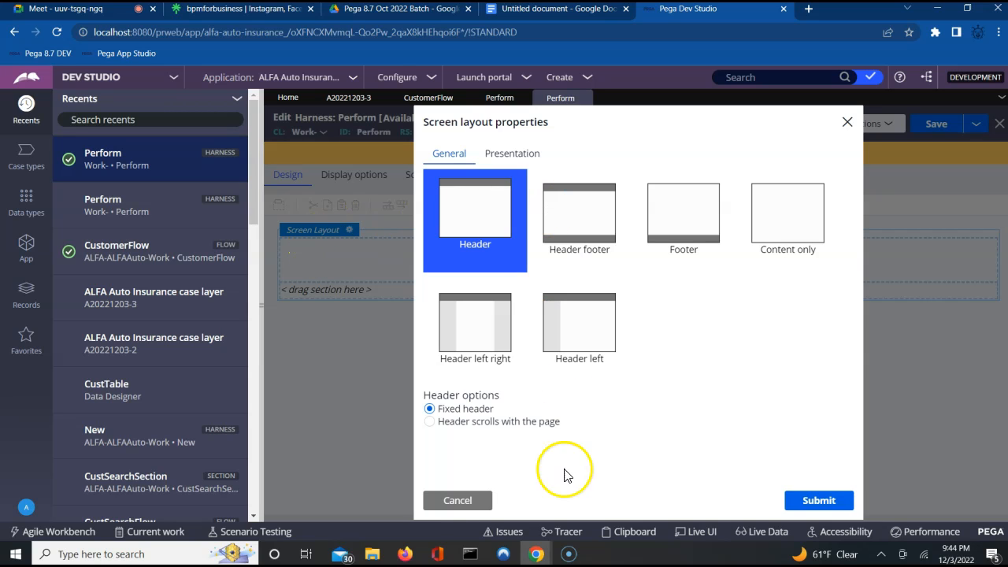
left_click(465, 501)
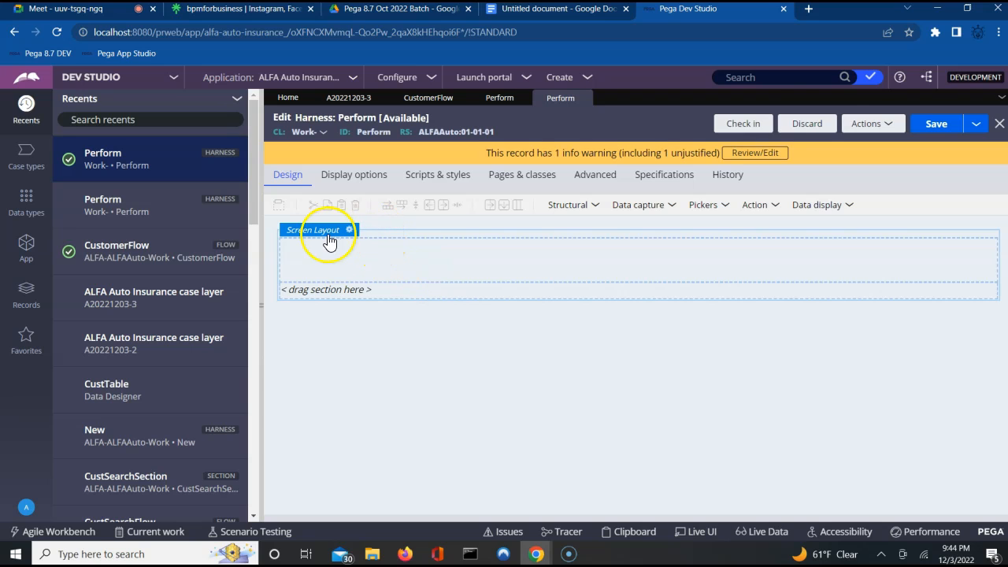
Discard the checked-out version of the ALFAAuto Perform harness and check the rule out again
left_click(804, 134)
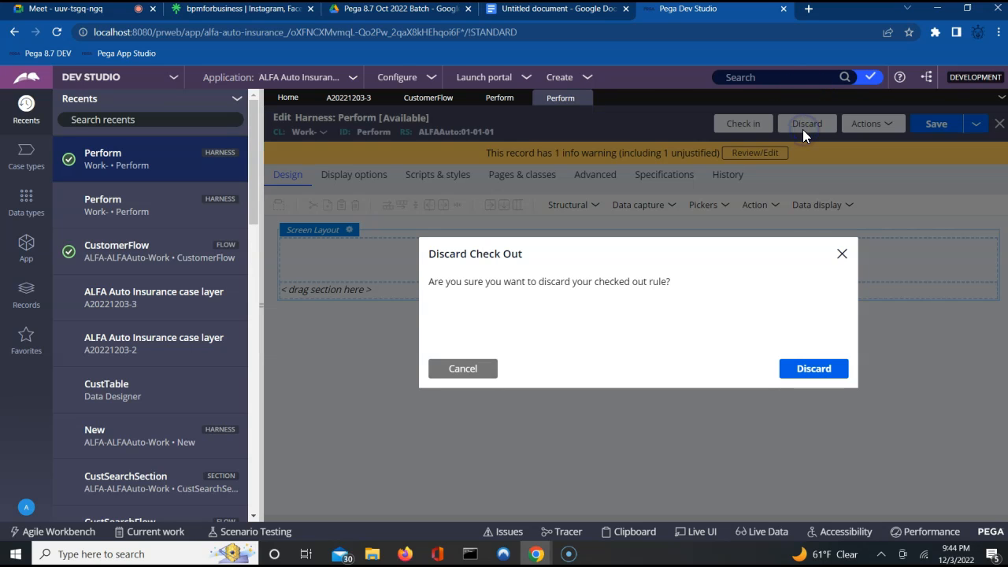
left_click(809, 370)
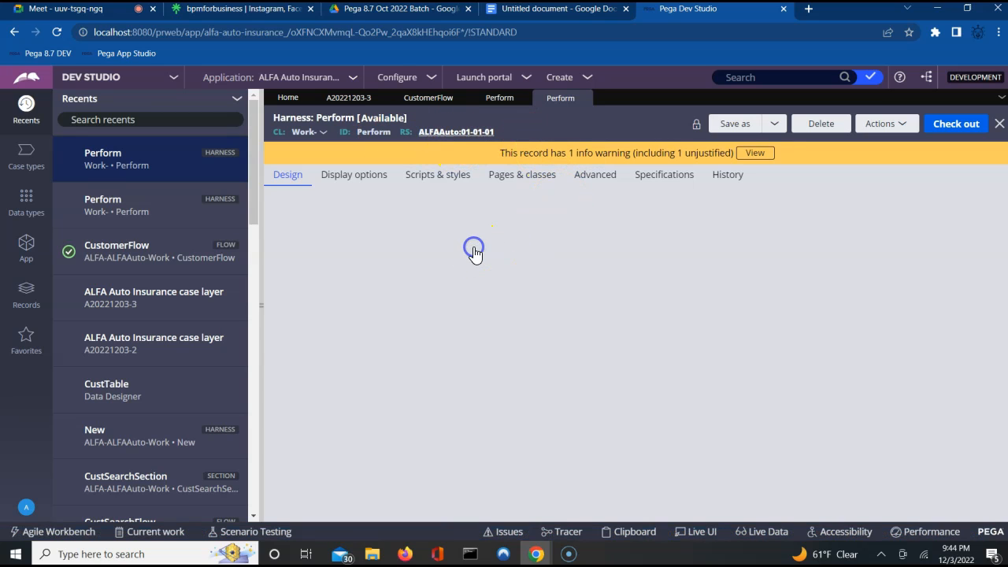
left_click(951, 126)
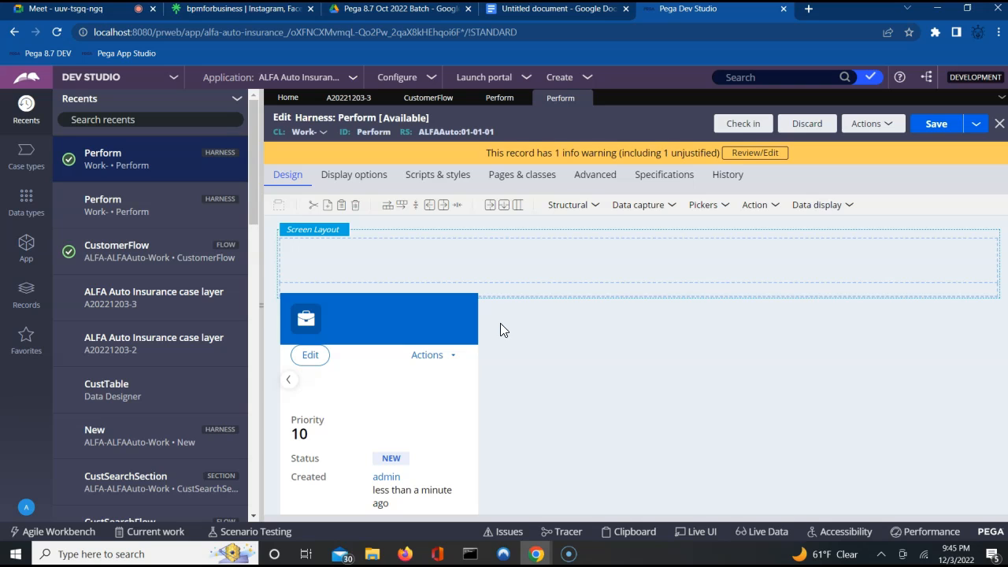
Delete the case content section from the content panel below the header
right_click(289, 302)
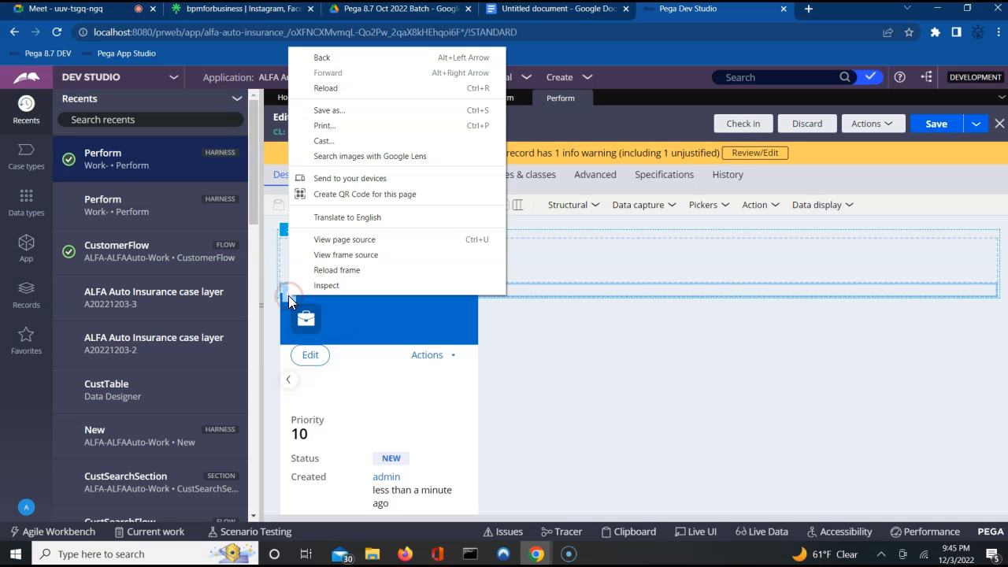
left_click(557, 292)
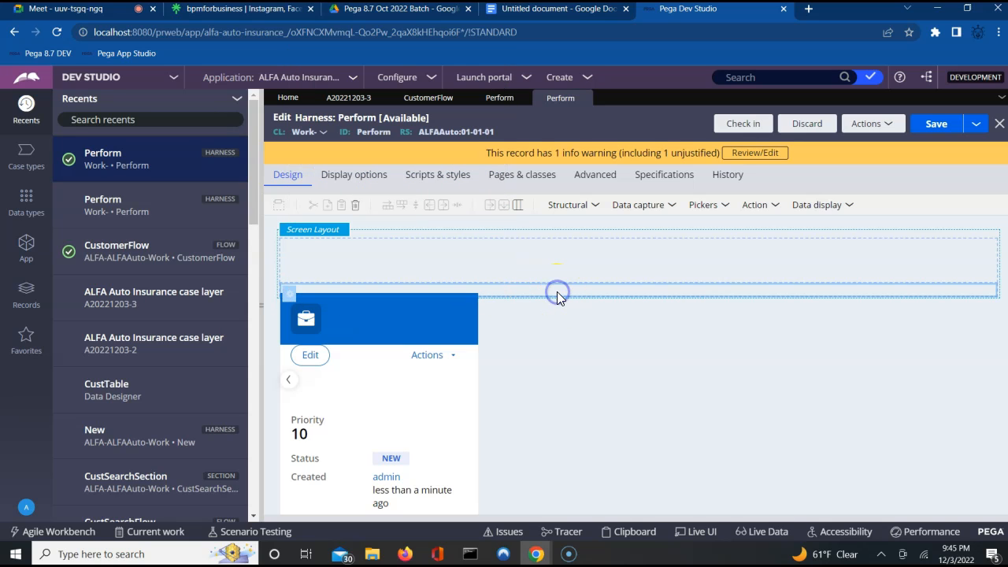
left_click(356, 207)
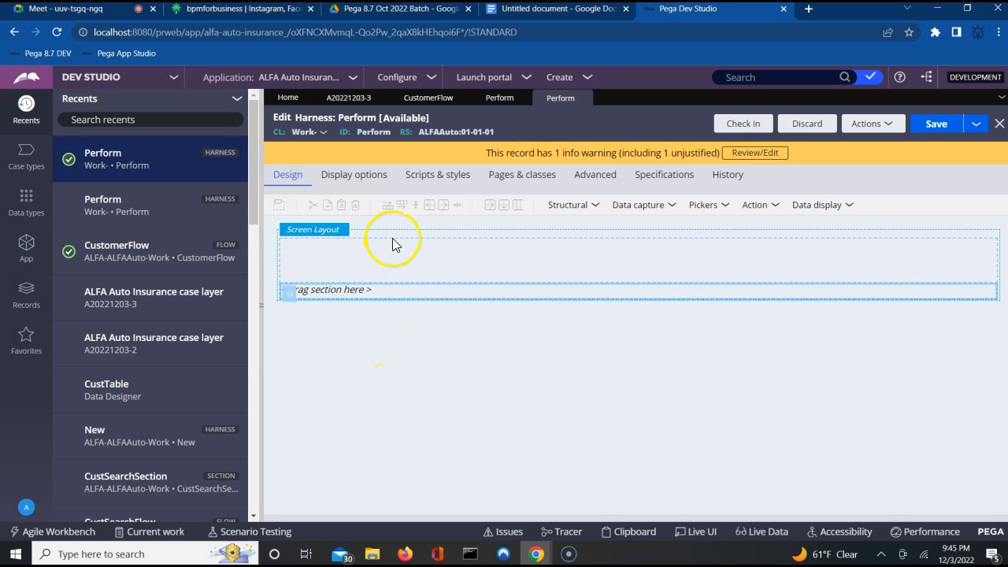
left_click(392, 238)
left_click(339, 232)
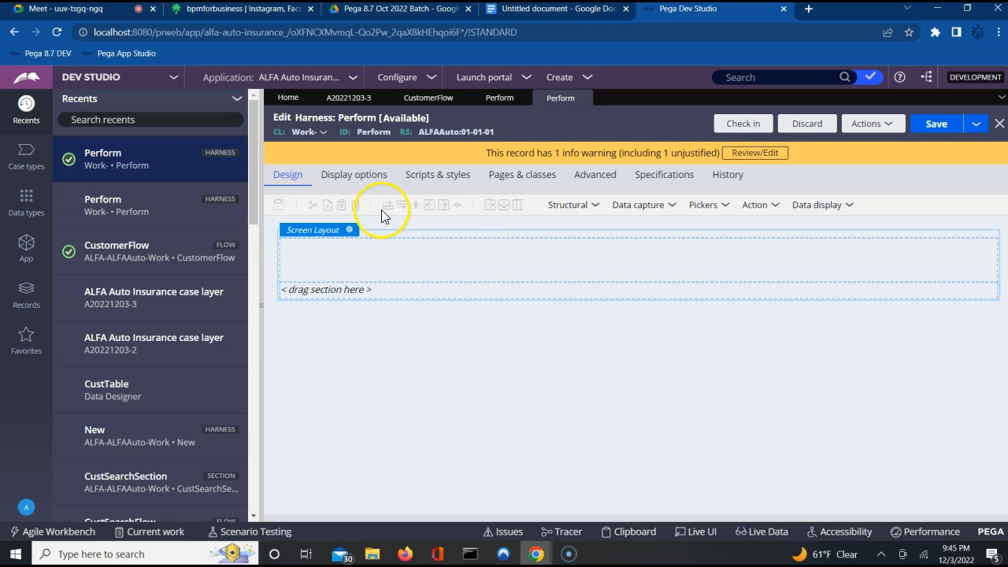
right_click(345, 235)
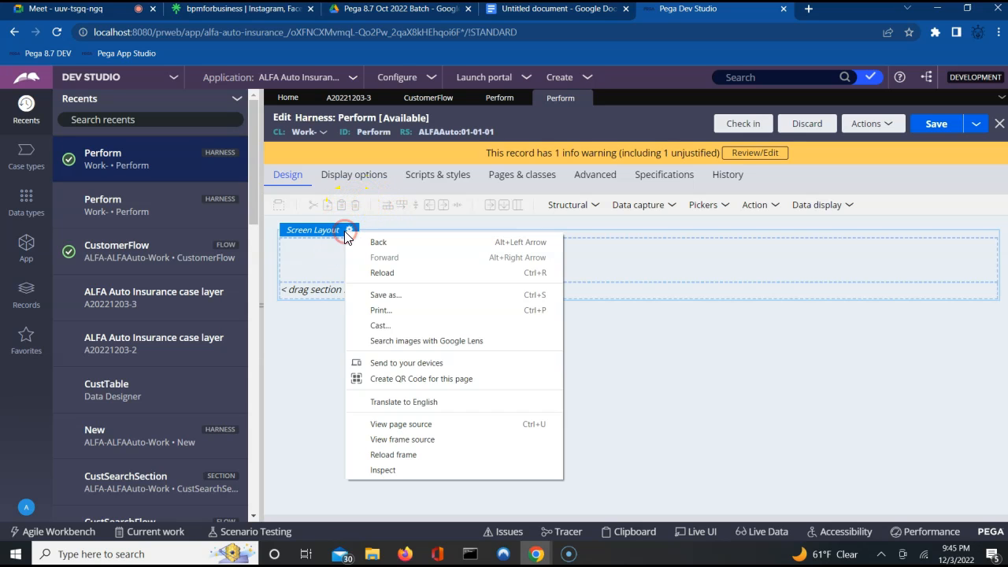
right_click(329, 228)
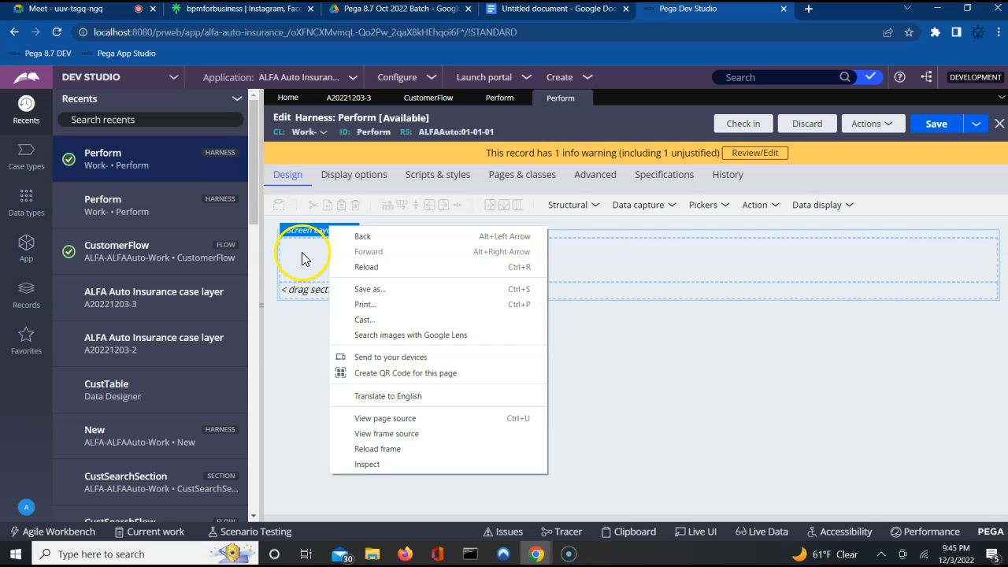
left_click(302, 254)
Examine the header panel's properties, including its section, visibility and refresh condition, without changing them
left_click(347, 277)
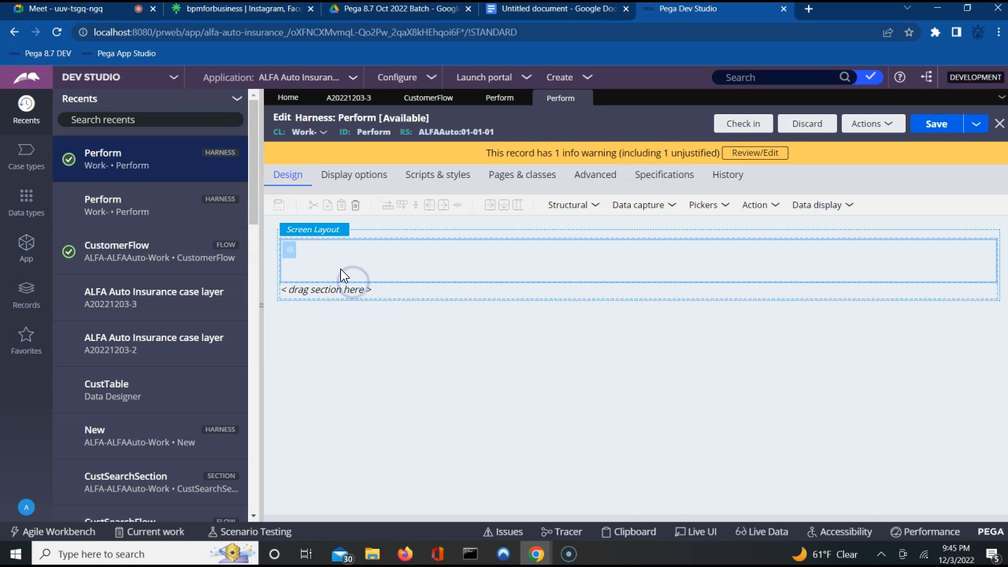
right_click(289, 252)
left_click(289, 252)
left_click(327, 249)
double_click(327, 249)
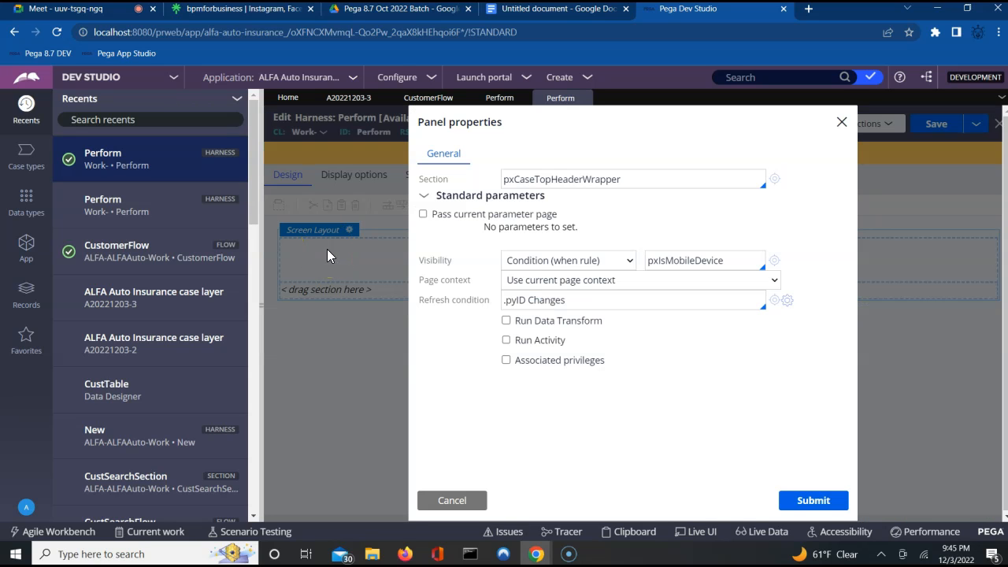
left_click(452, 500)
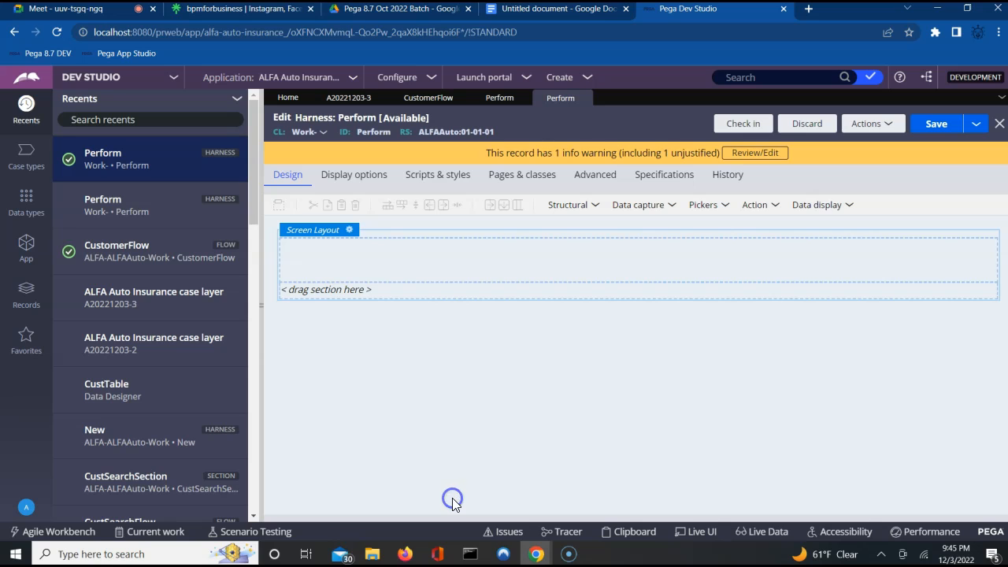
Delete the pxCaseTopHeaderWrapper section from the header panel of the screen layout
right_click(838, 266)
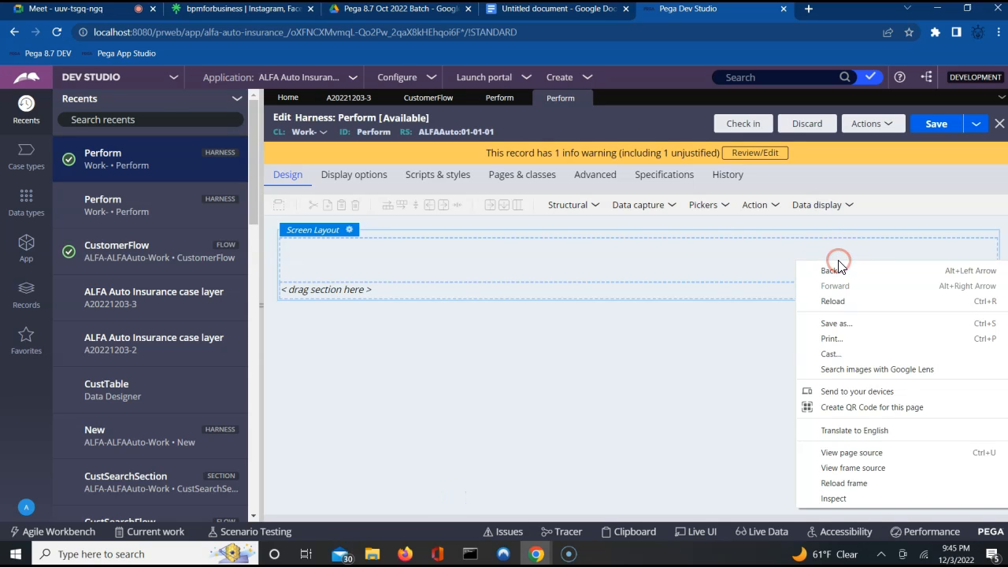
left_click(721, 270)
left_click(720, 270)
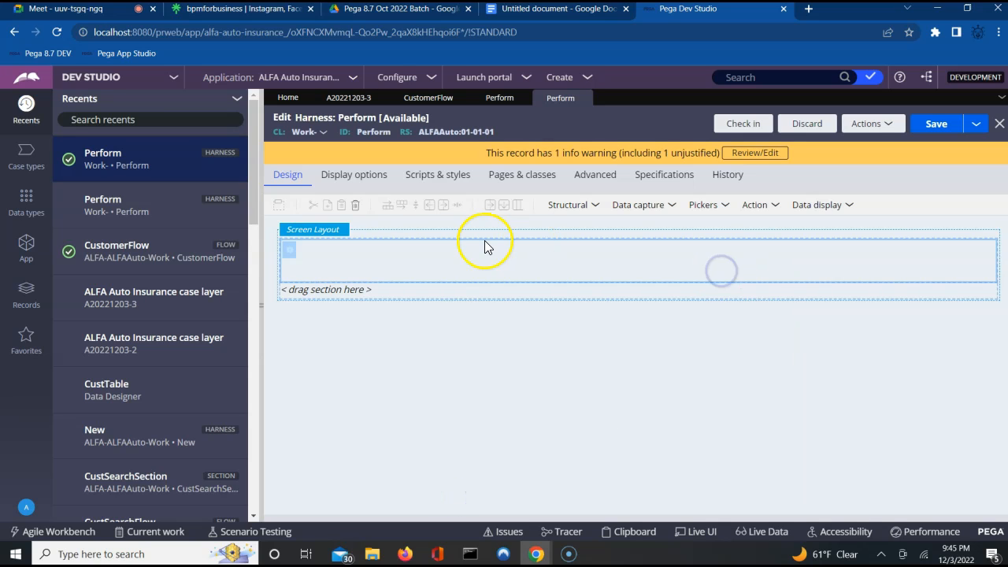
left_click(354, 206)
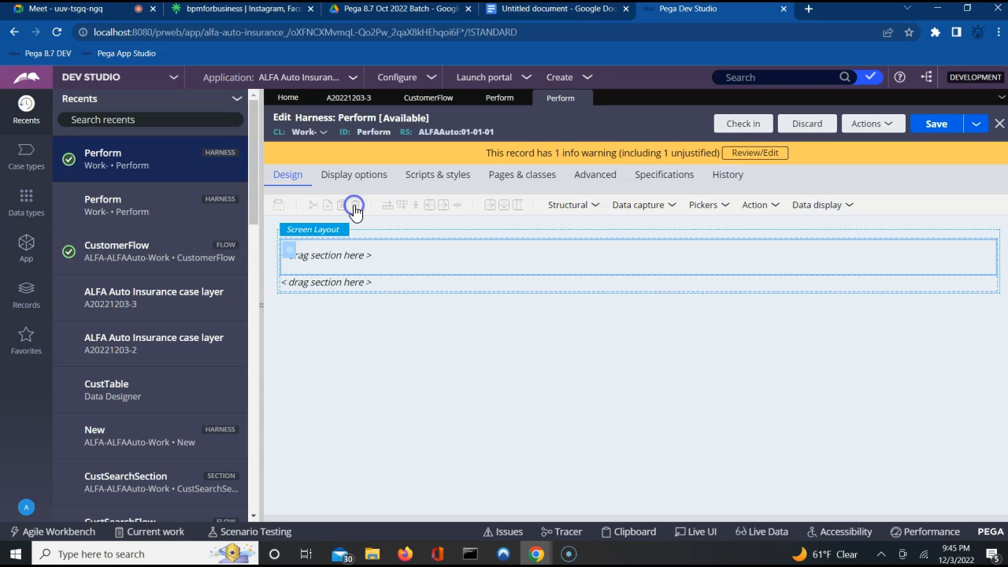
Try to delete the empty content panel, and review its panel properties without changing them
left_click(363, 283)
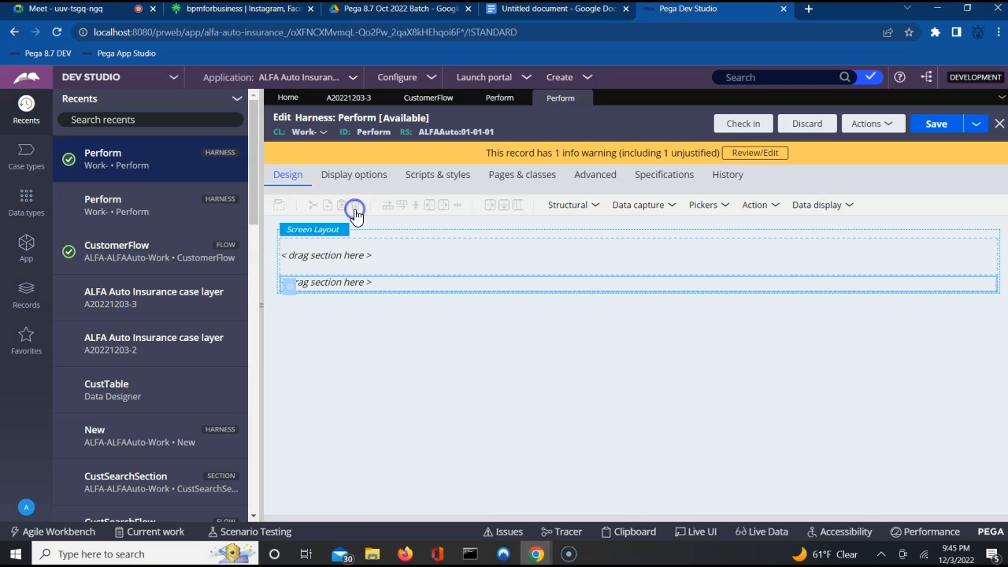
left_click(354, 208)
left_click(367, 282)
double_click(290, 290)
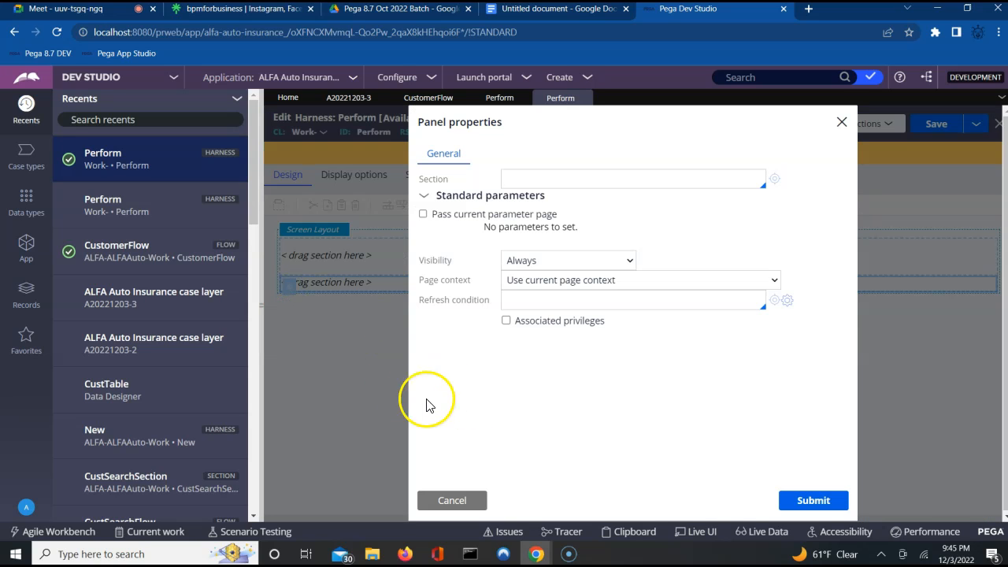
left_click(460, 502)
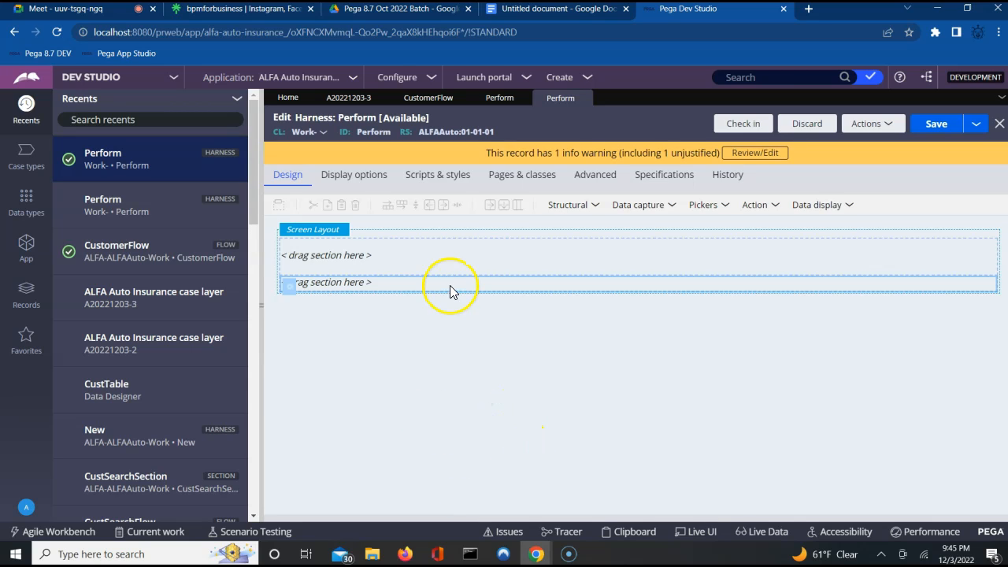
Change the screen layout to Header footer, with a fixed header and a fixed footer
left_click(423, 264)
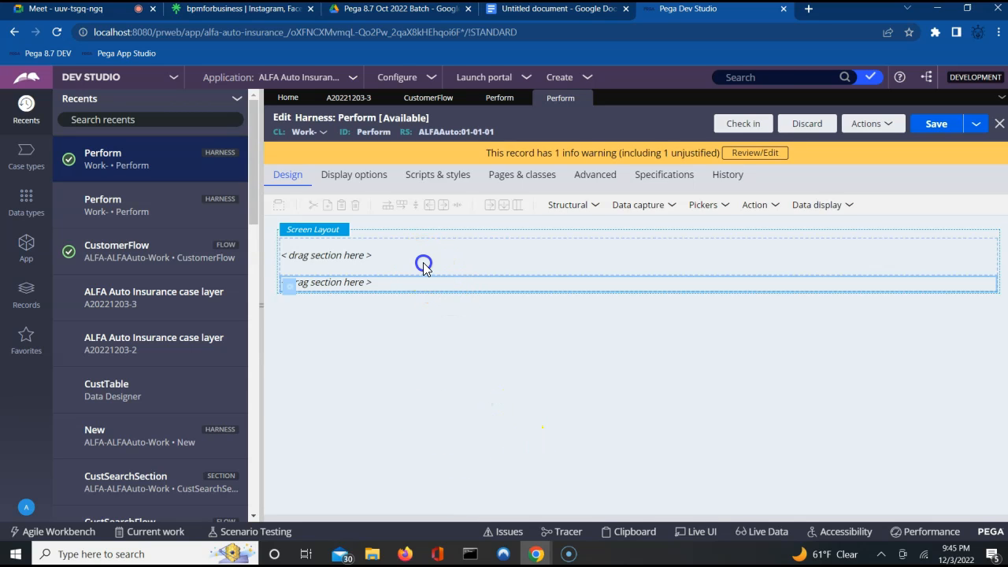
left_click(331, 229)
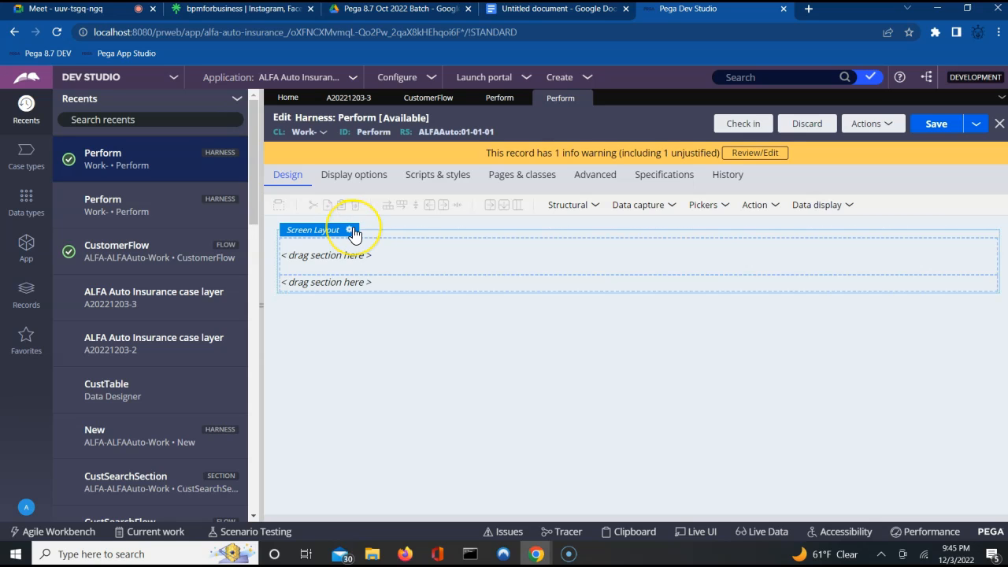
left_click(351, 230)
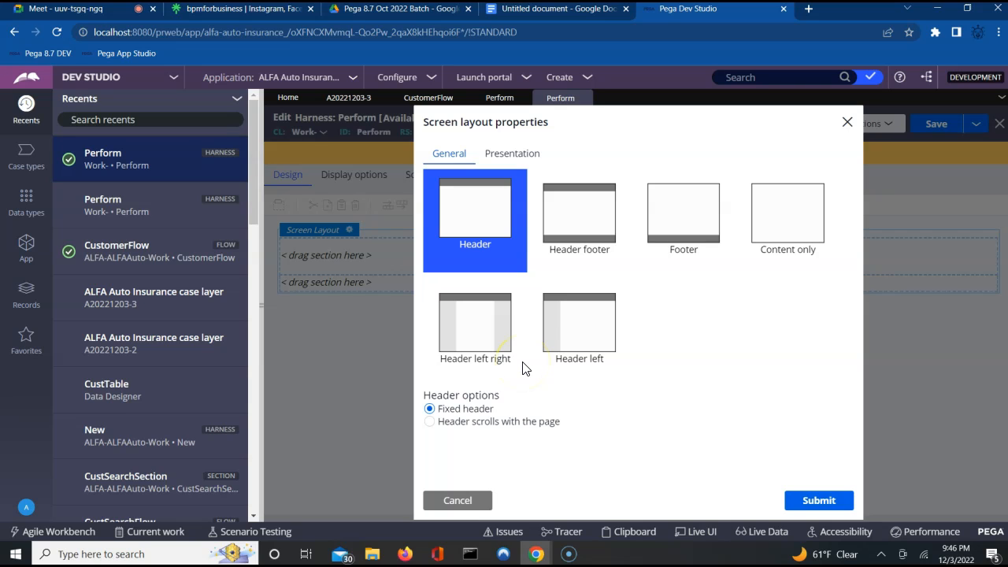
left_click(575, 220)
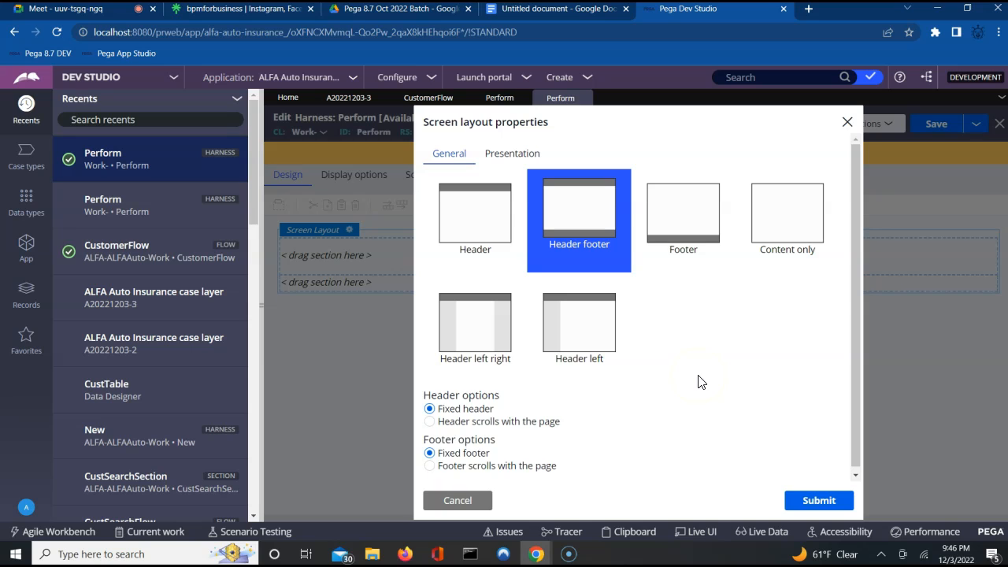
left_click(816, 501)
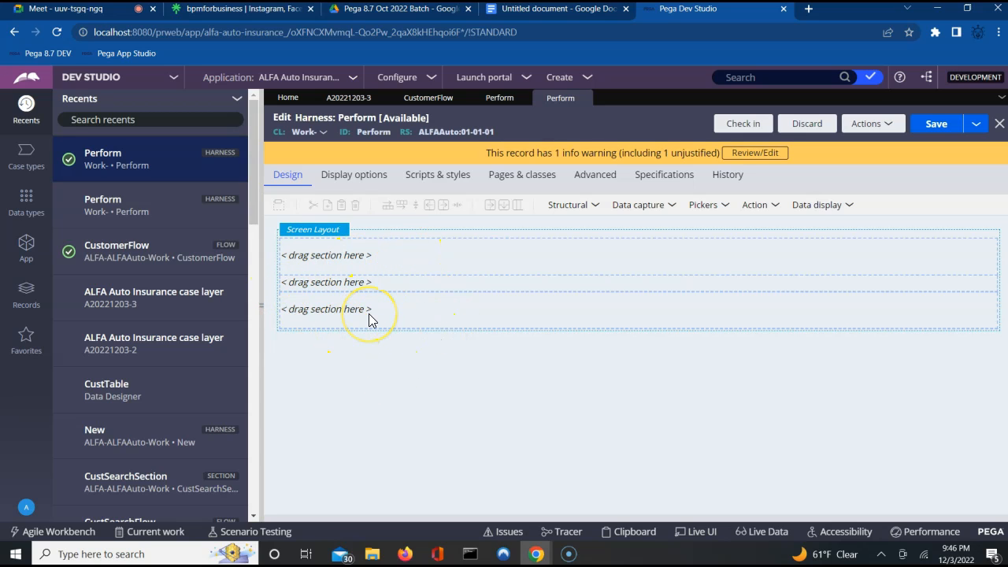
Open the empty header panel's properties and look through the available sections starting with pyCas
left_click(354, 260)
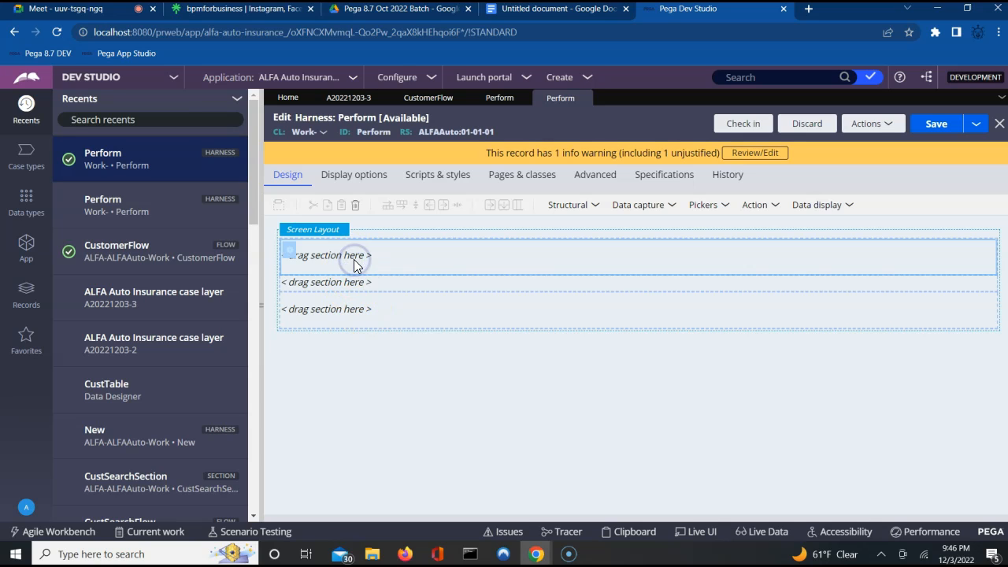
double_click(290, 255)
left_click(455, 282)
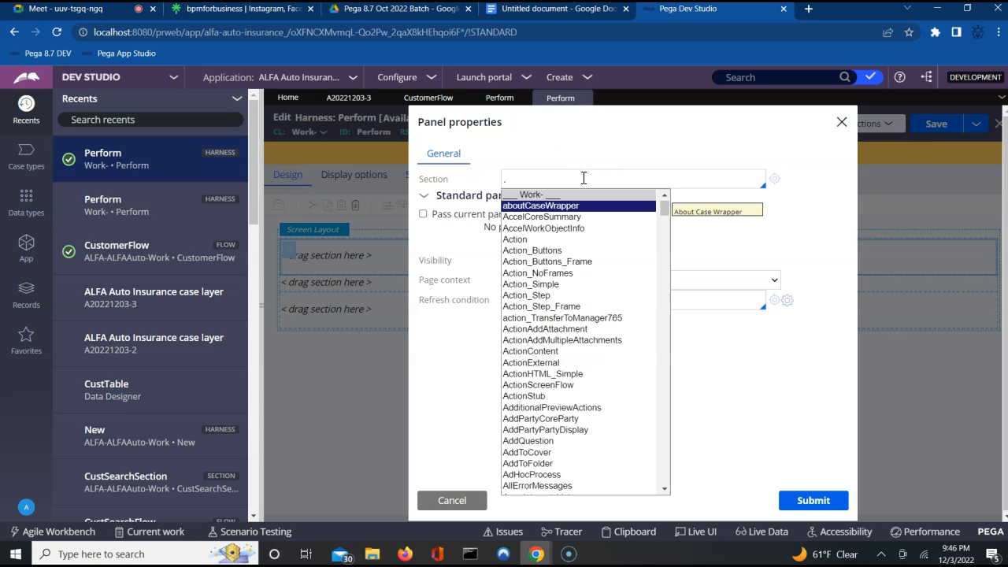
type("py")
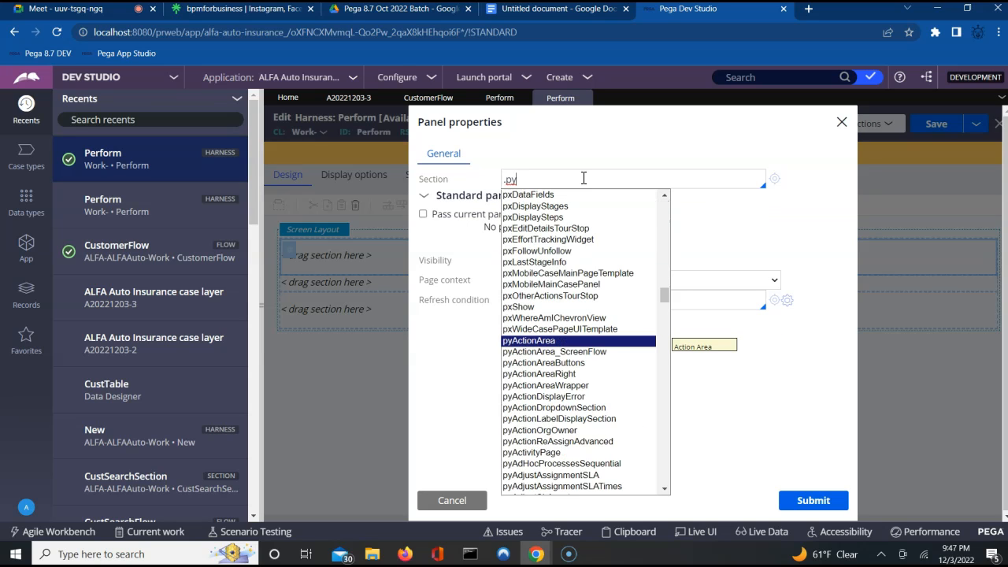
type("Cas")
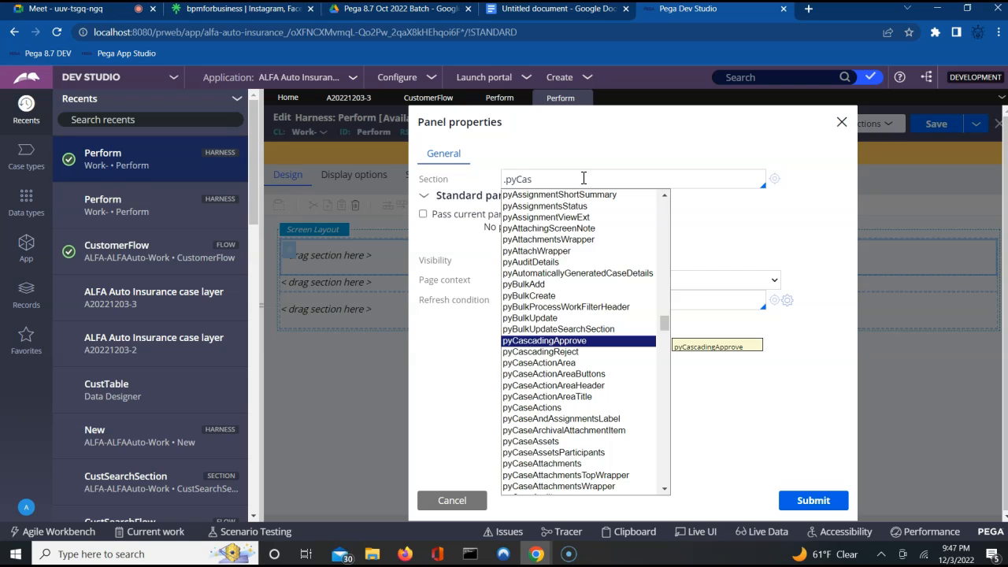
key("Down")
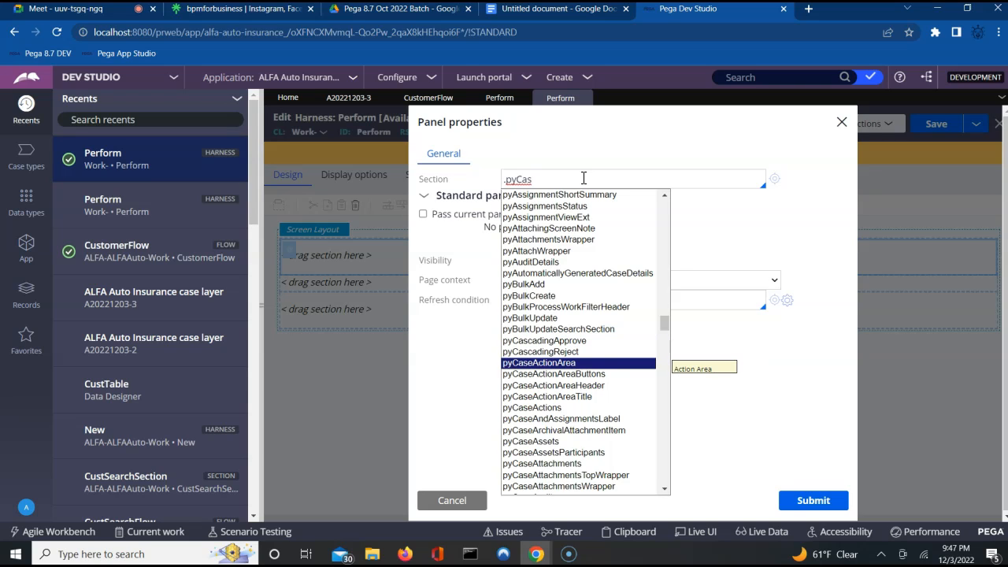
key("Down")
key("Down")
key("Down")
key("Down")
key("Down")
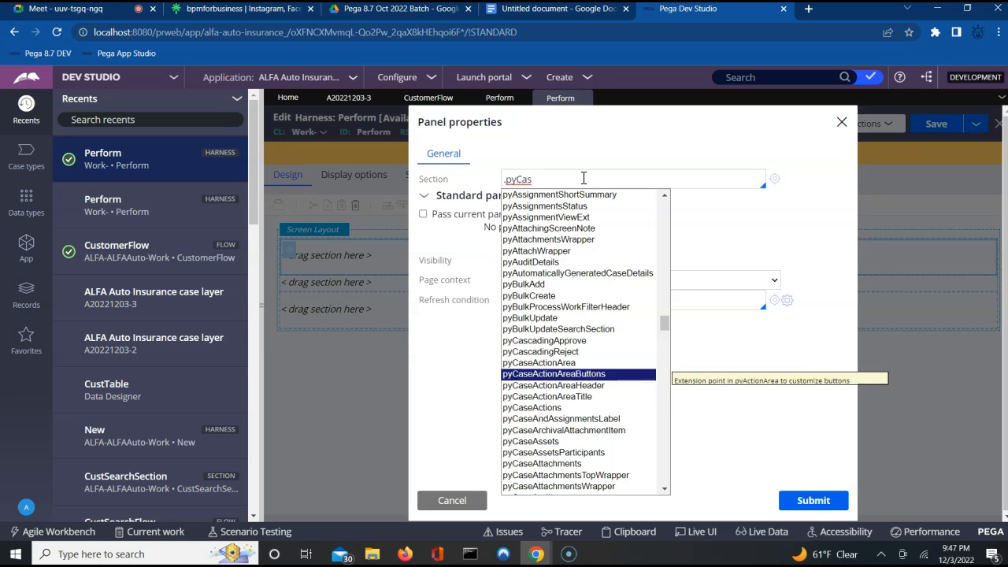
key("Down")
key("Down")
key("Down")
key("Down")
key("Down")
key("Down")
key("Down")
key("Down")
key("Down")
key("Down")
key("Down")
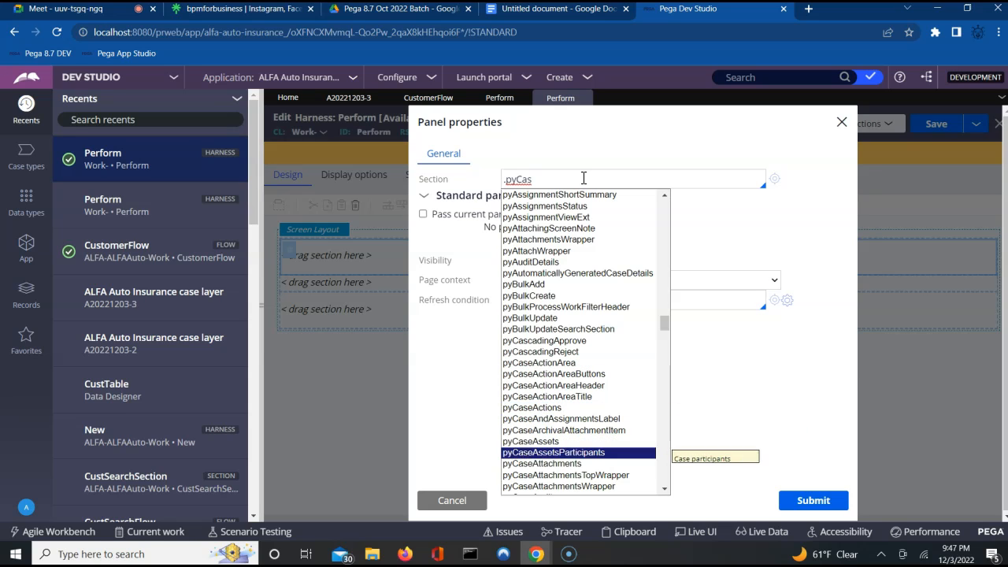
key("Down")
key("Down")
key("Down")
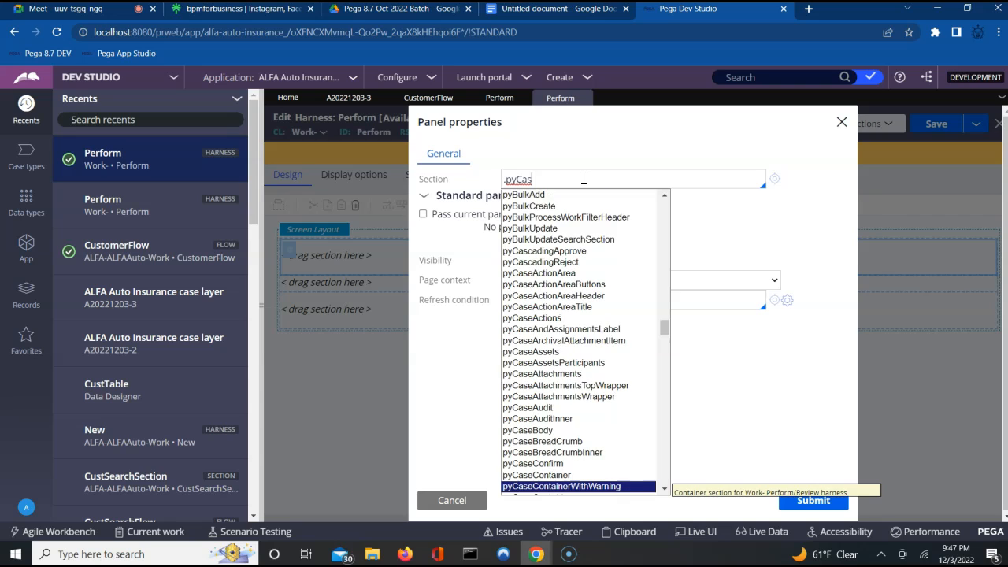
Examine the sections matching pyCaseH and their neighbours to find one suitable for the header panel
type("e")
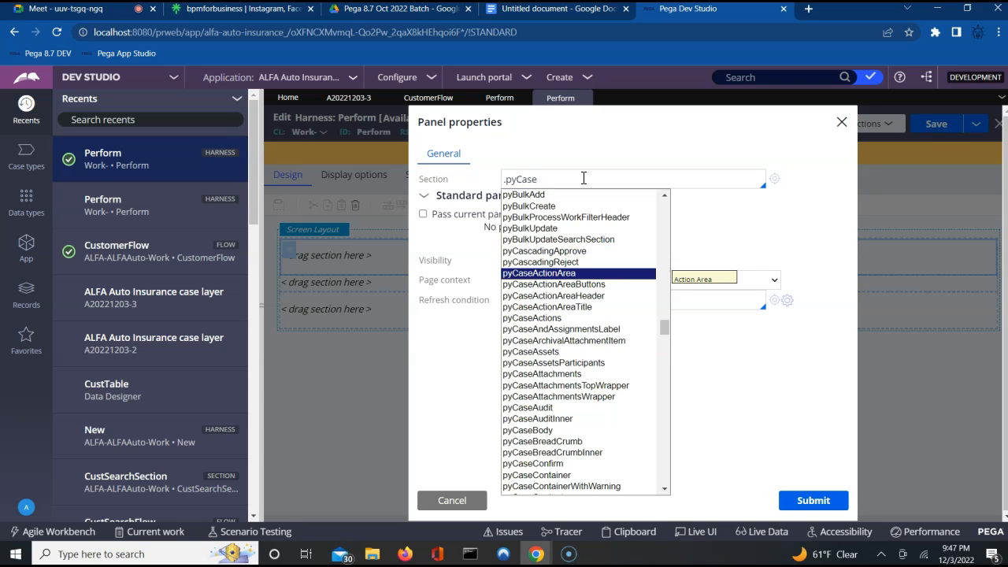
type("H")
key("Down")
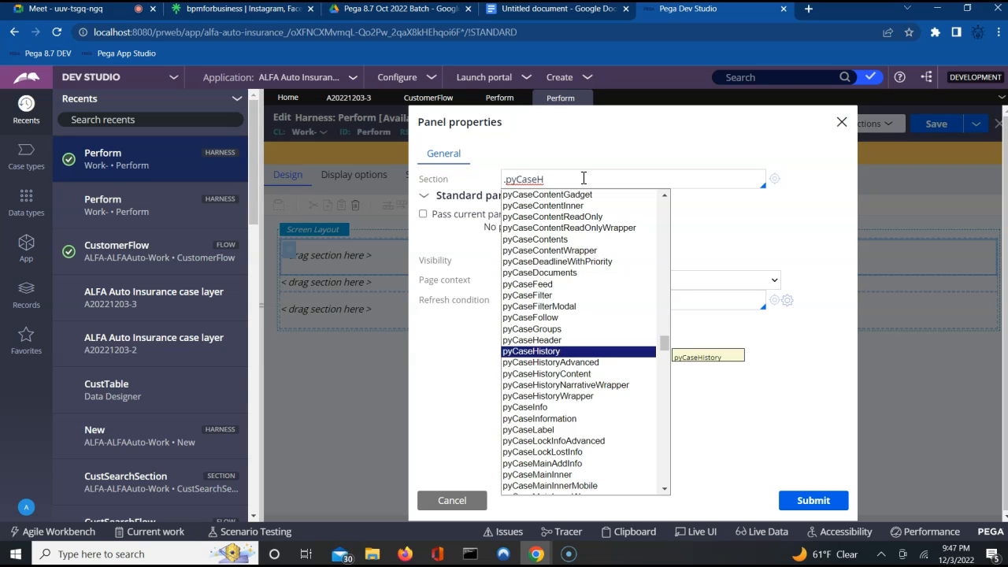
key("Up")
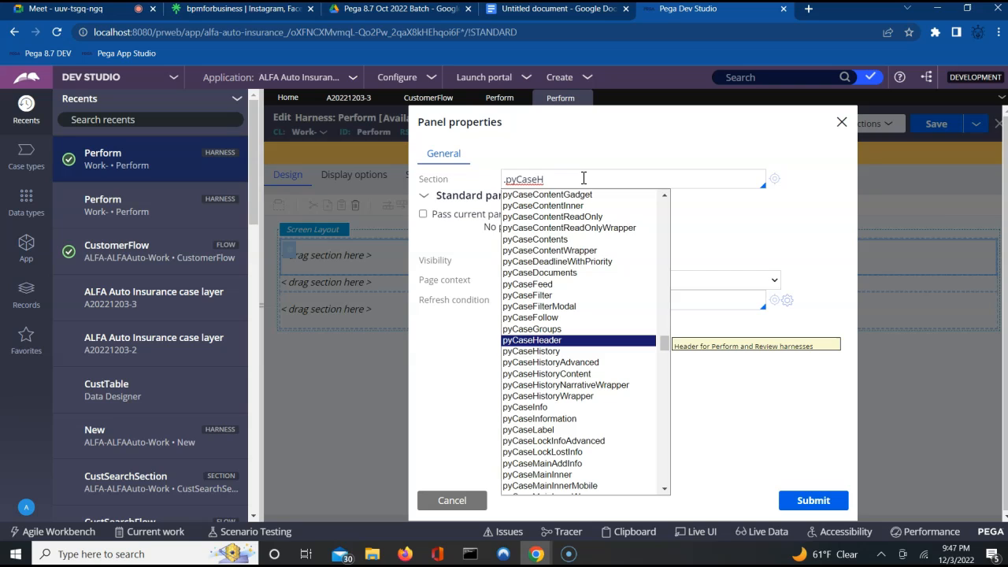
key("Down")
key("Down")
key("Down")
key("Down")
key("Down")
key("Down")
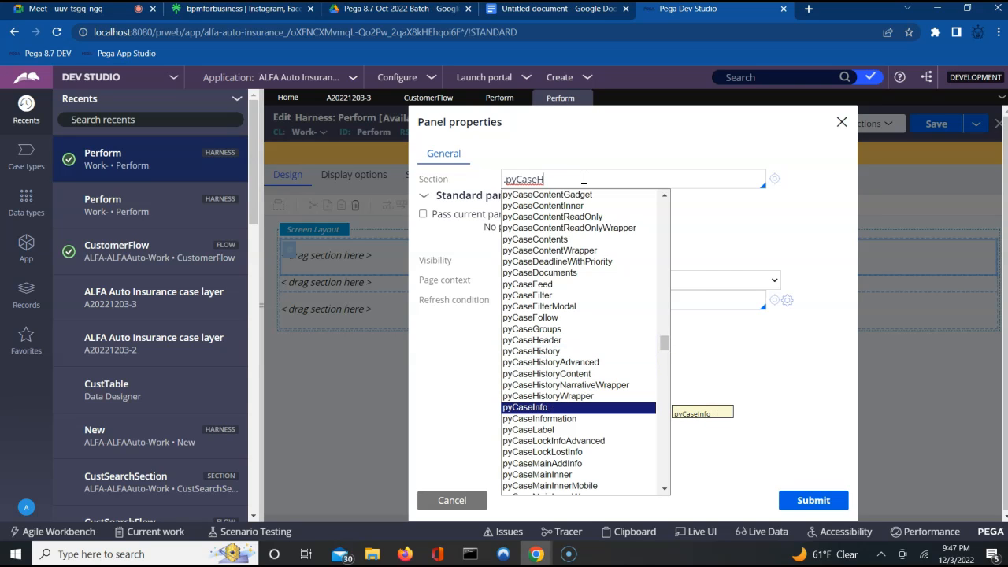
key("Down")
key("Down")
key("Down")
key("Down")
key("Down")
key("Down")
key("Down")
key("Down")
key("Down")
key("Down")
key("Down")
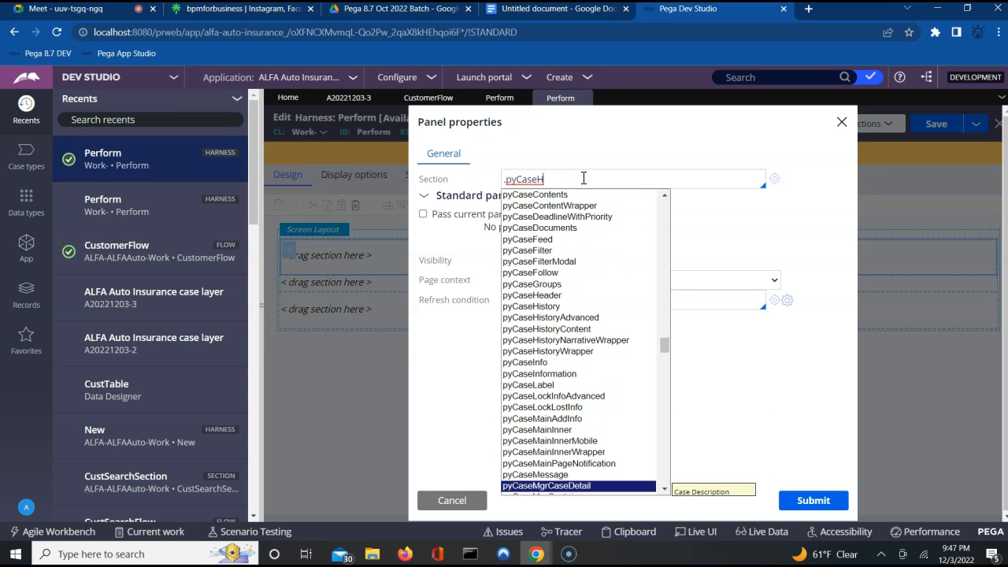
key("Up")
key("Up")
key("Up")
key("Up")
key("Up")
key("Up")
key("Up")
key("Up")
key("Up")
key("Up")
key("Up")
key("Up")
key("Up")
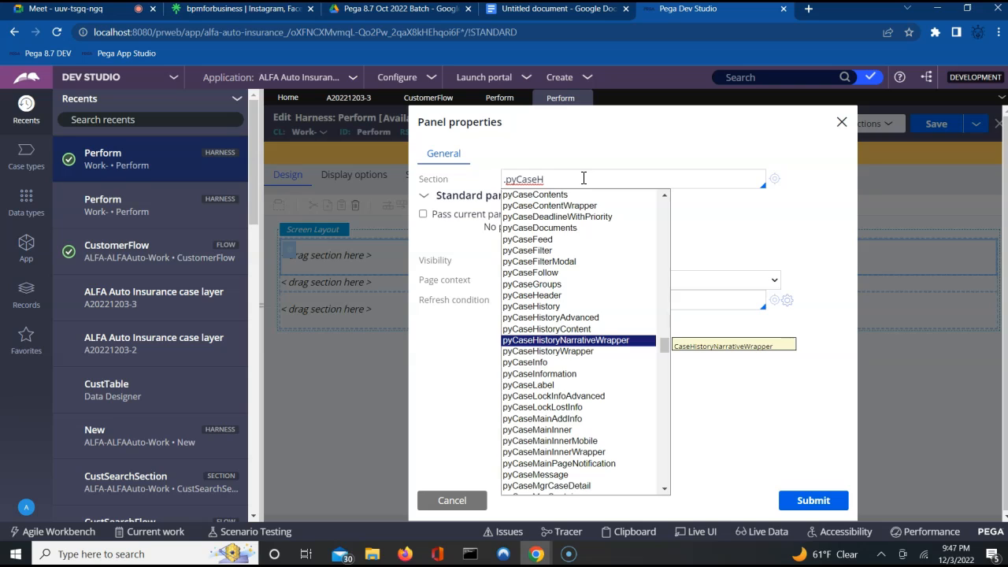
Try to assign the section pyCaseHeaderOuter to the header panel
type("eader")
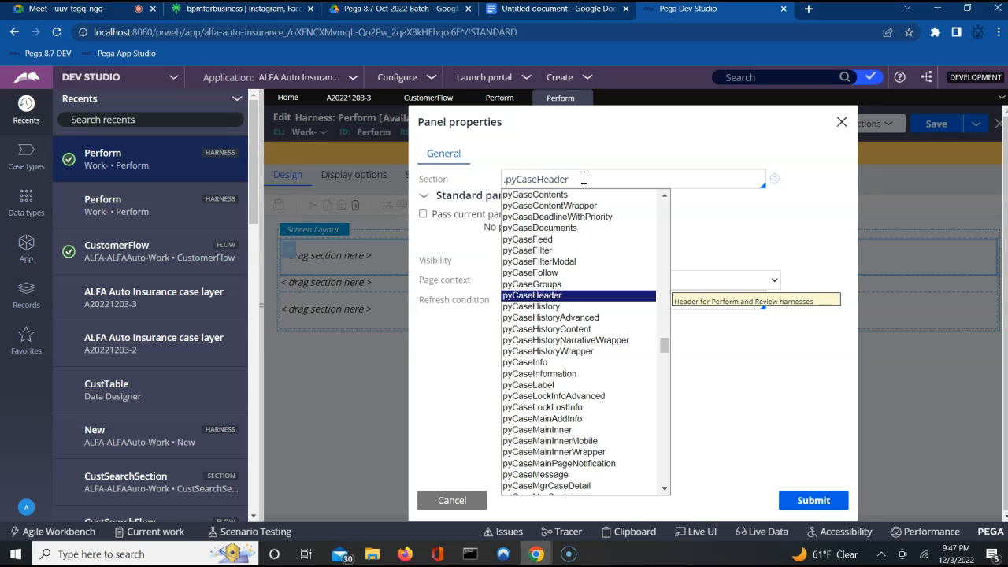
type("Outer")
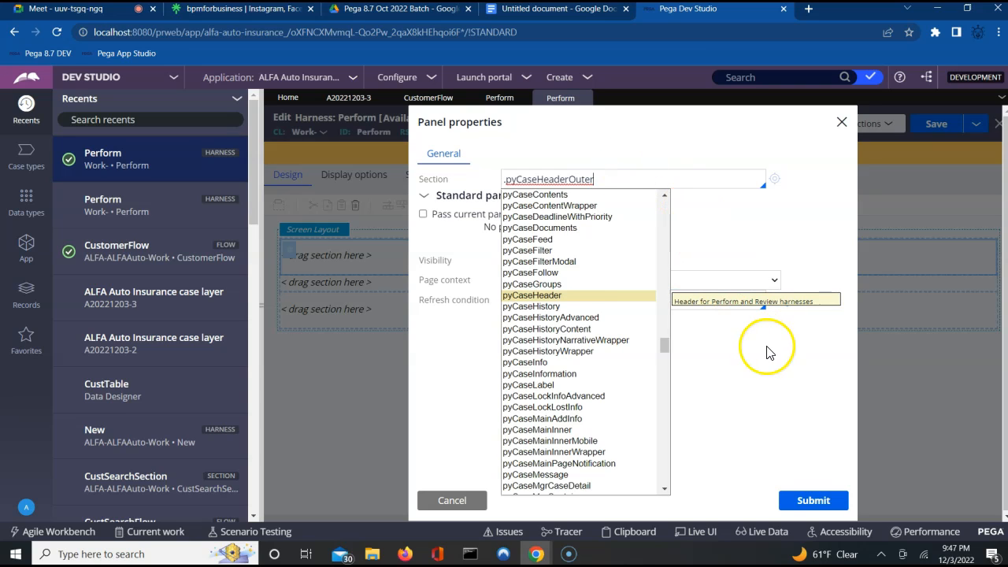
left_click(790, 435)
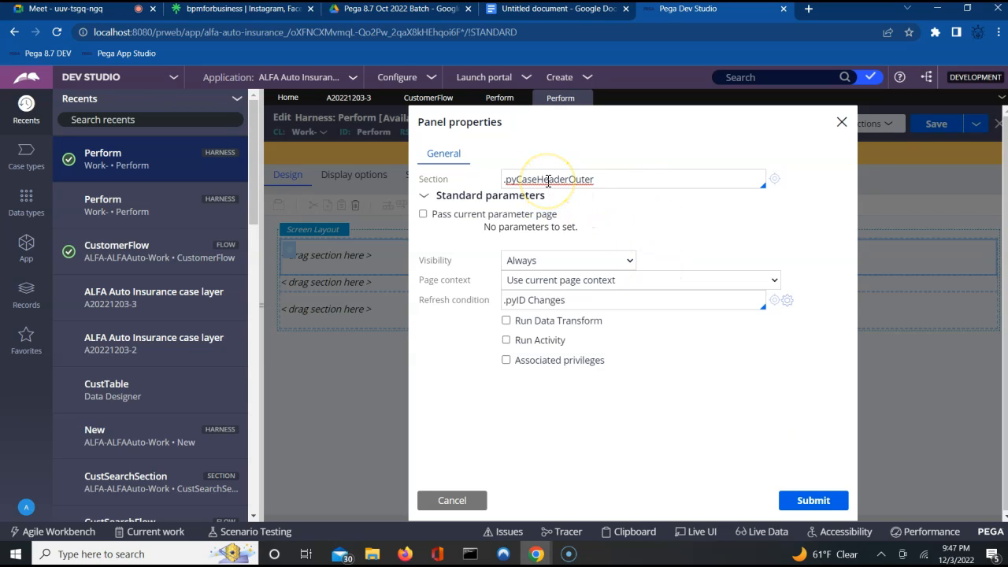
left_click(817, 498)
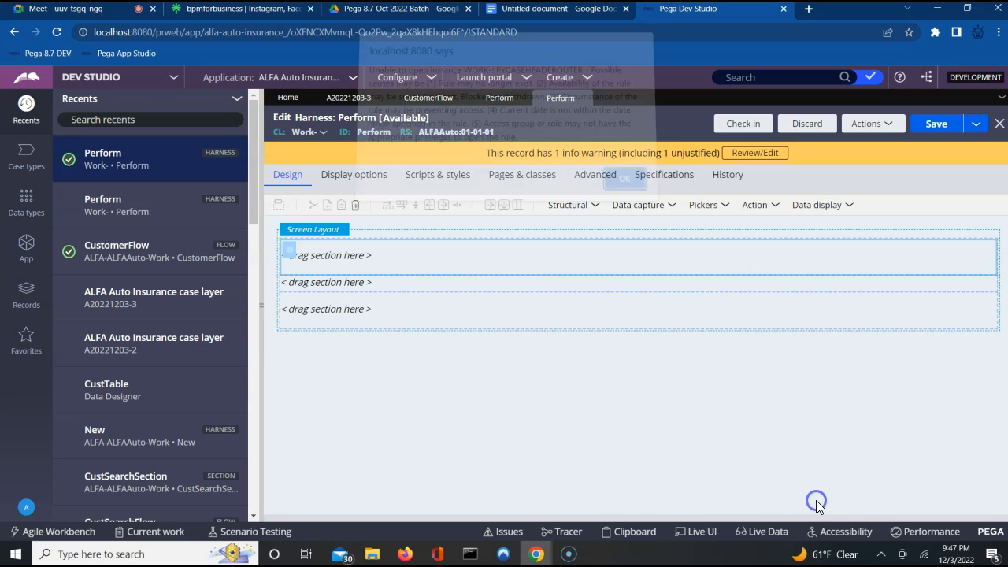
left_click(625, 189)
Reopen the header panel's properties and replace its section with pyCaseHeader
left_click(291, 250)
left_click(601, 171)
key("BackSpace")
key("BackSpace")
key("BackSpace")
key("BackSpace")
key("BackSpace")
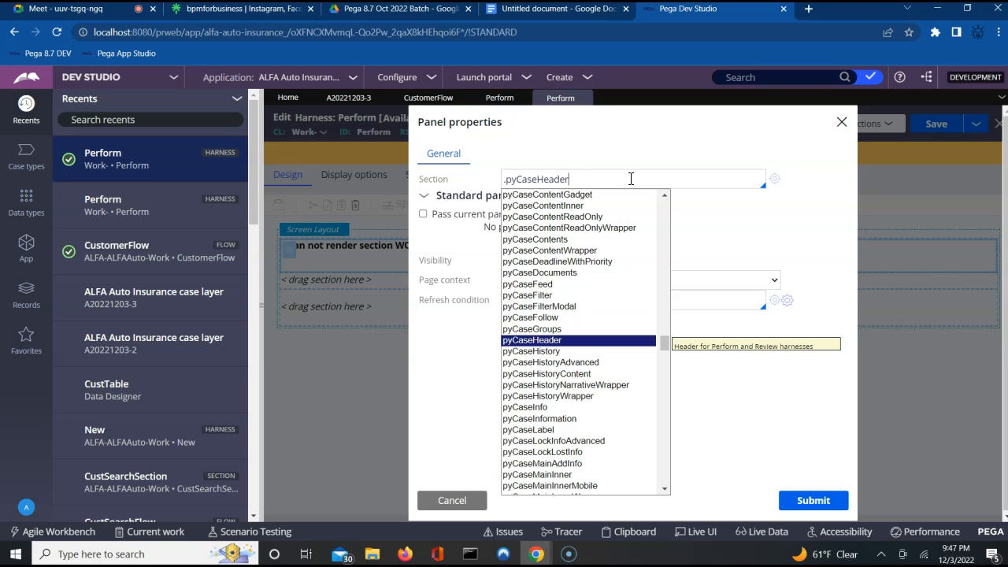
key("Return")
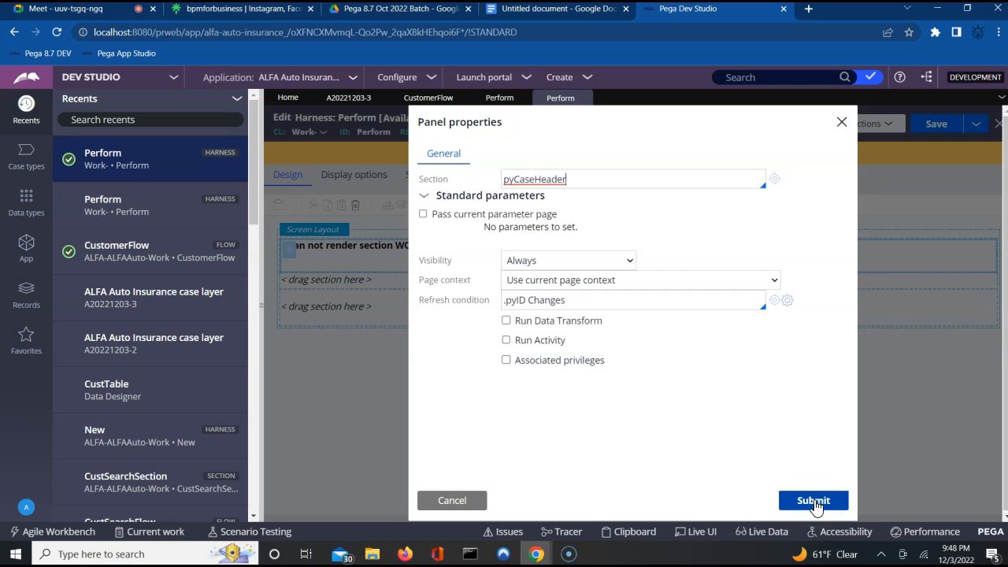
Review the design of the pyCaseHeader section rule, and return to the harness to apply the section to the header panel
left_click(777, 179)
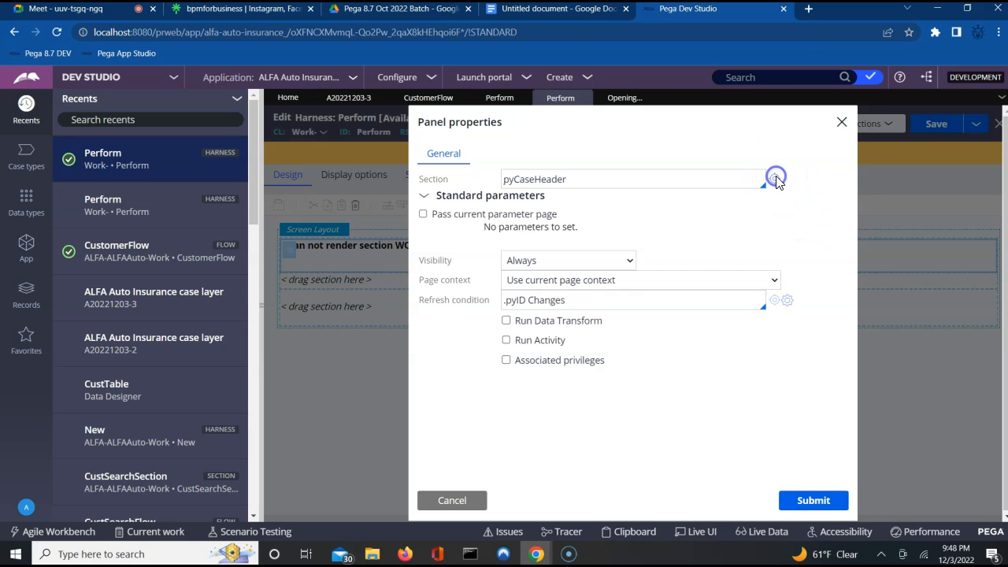
left_click(603, 97)
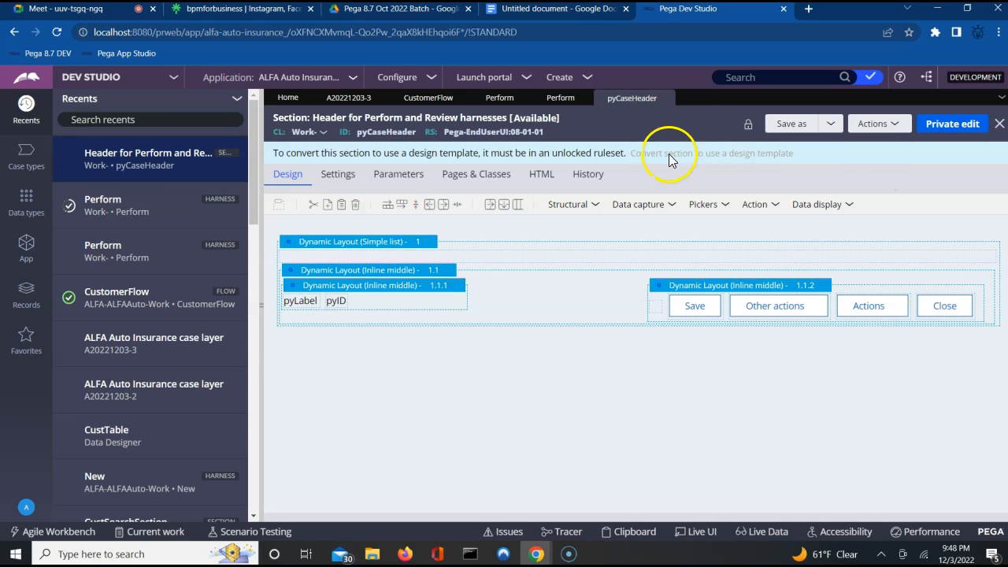
left_click(563, 100)
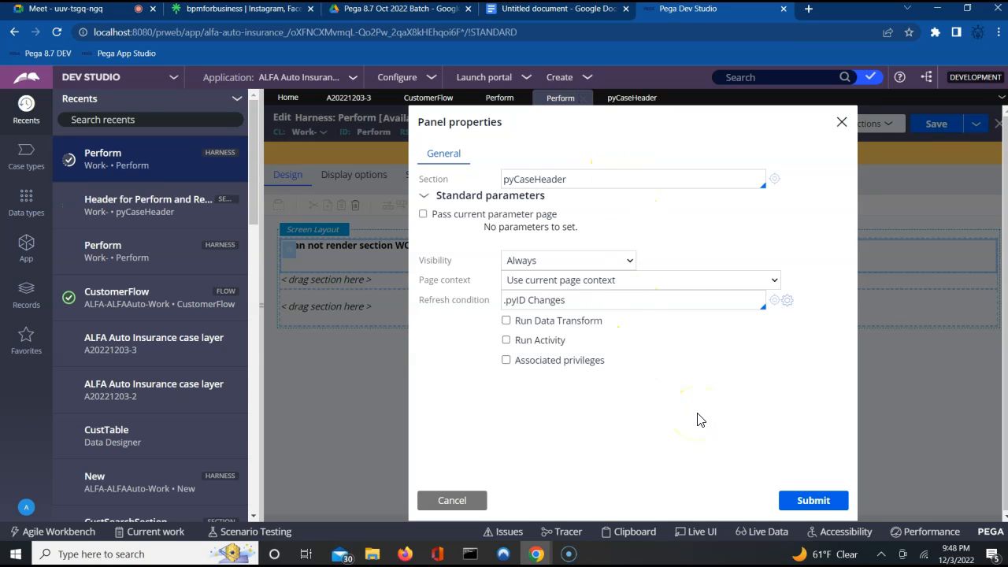
left_click(814, 502)
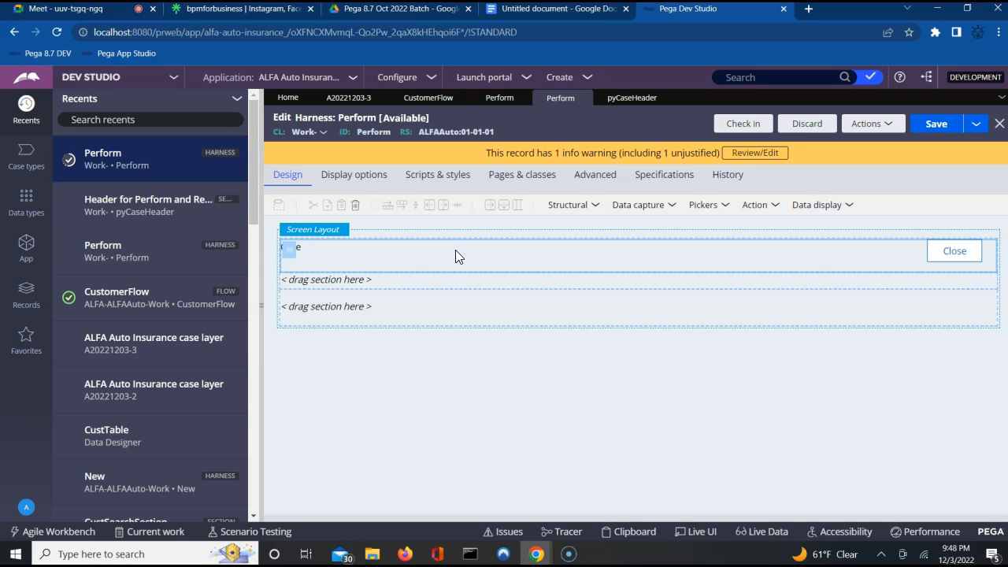
Assign the section pyCaseActionArea to the empty middle panel of the Perform harness's screen layout
left_click(410, 280)
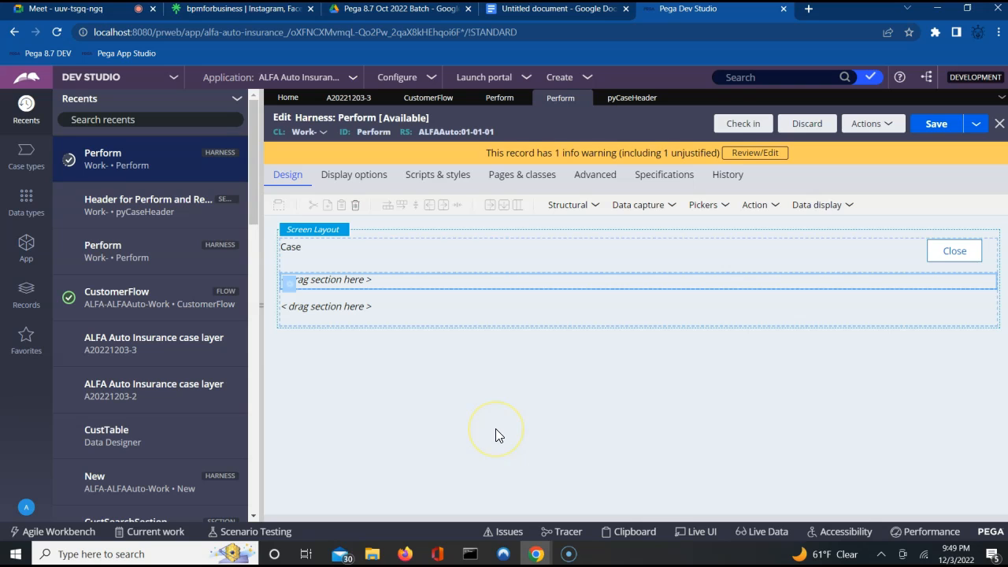
left_click(822, 282)
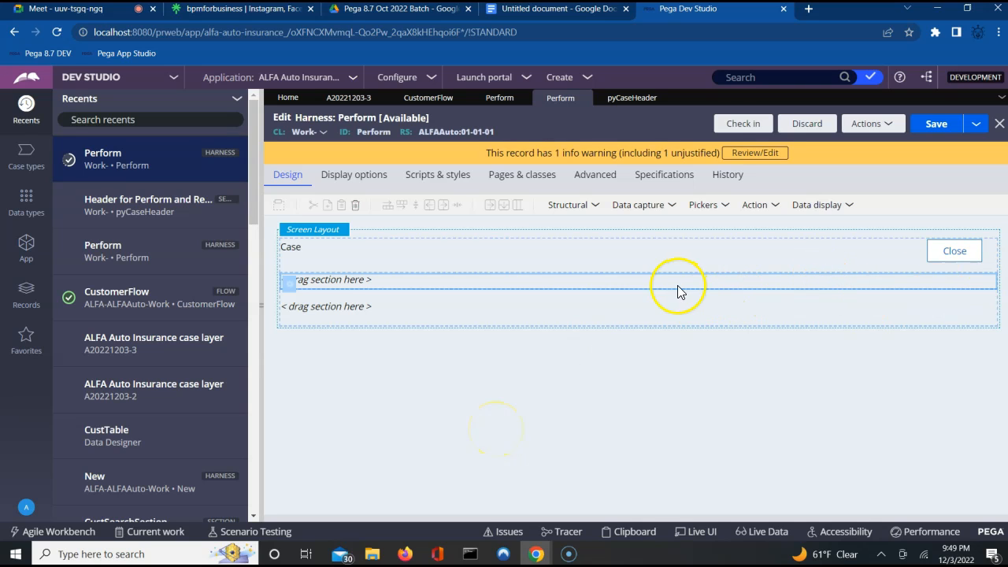
double_click(292, 282)
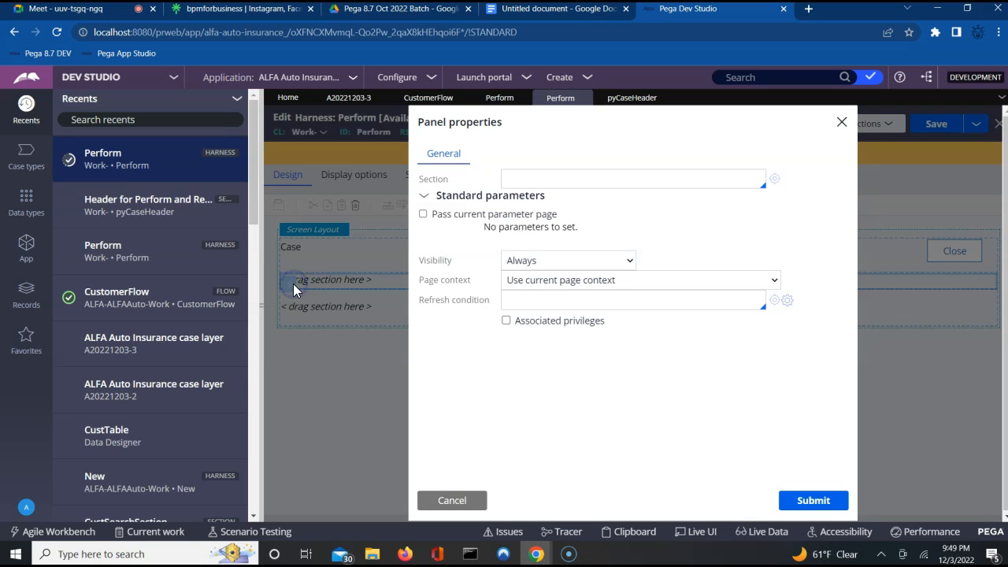
left_click(558, 181)
type(".py")
type("A")
type("C")
type("ase")
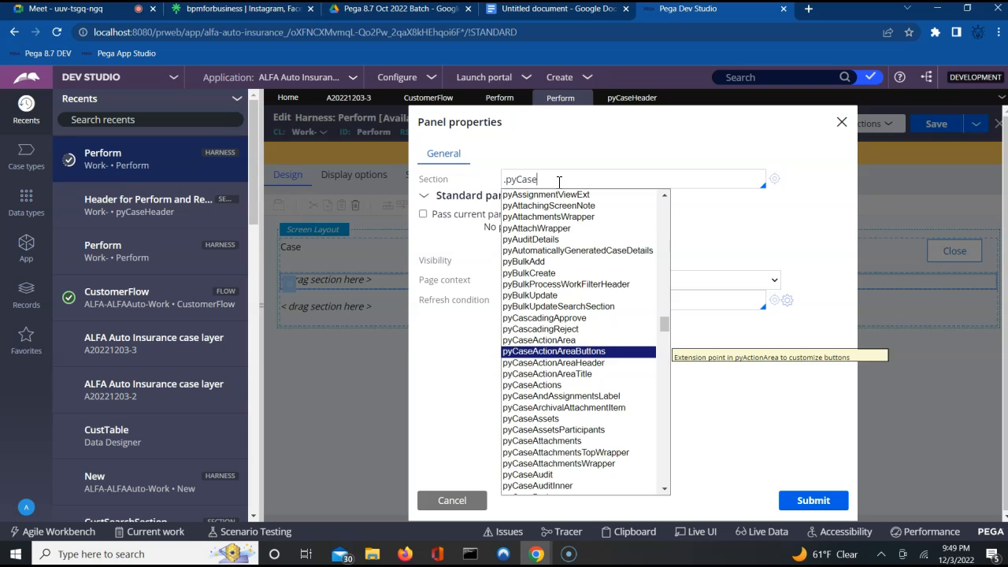
key("Up")
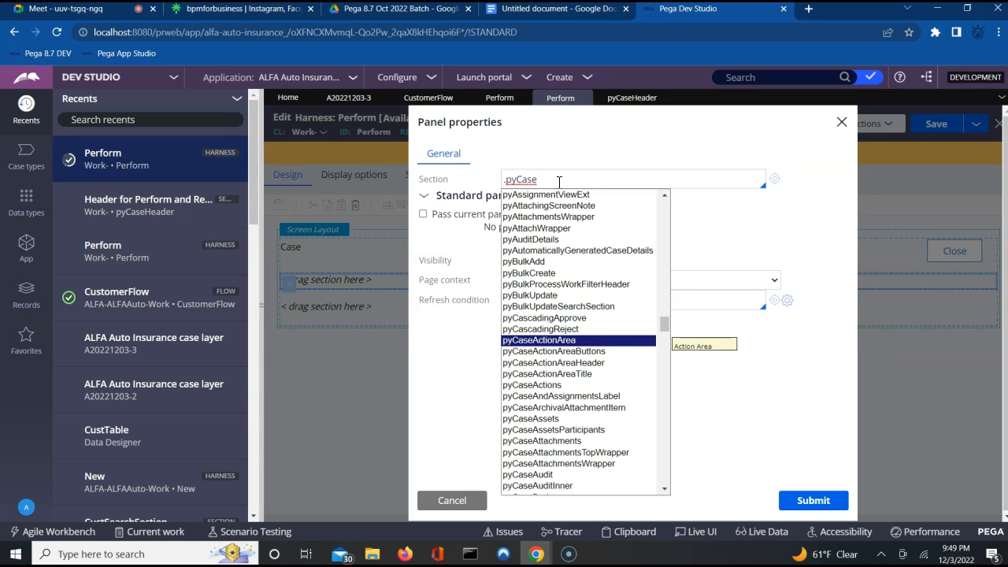
key("Return")
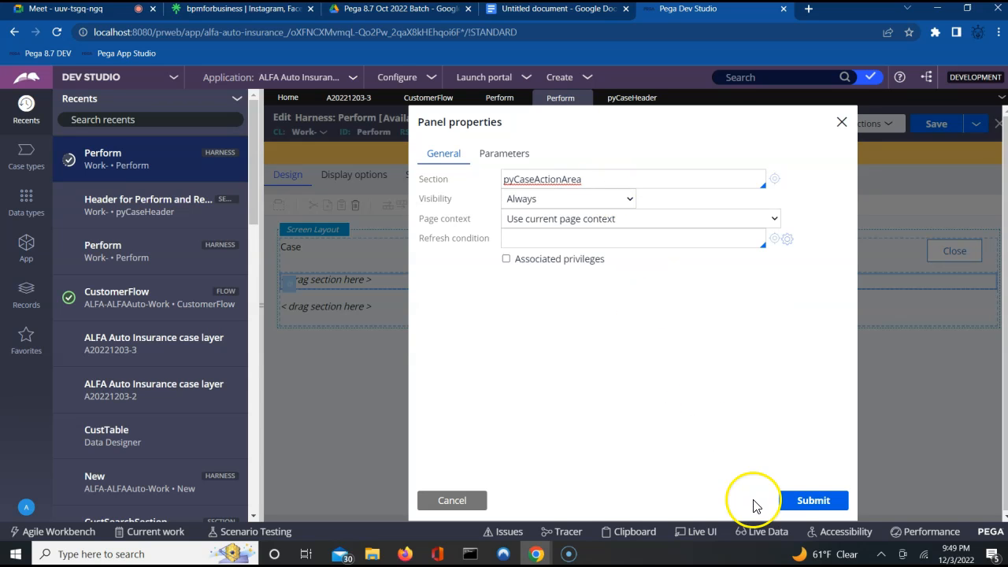
left_click(814, 501)
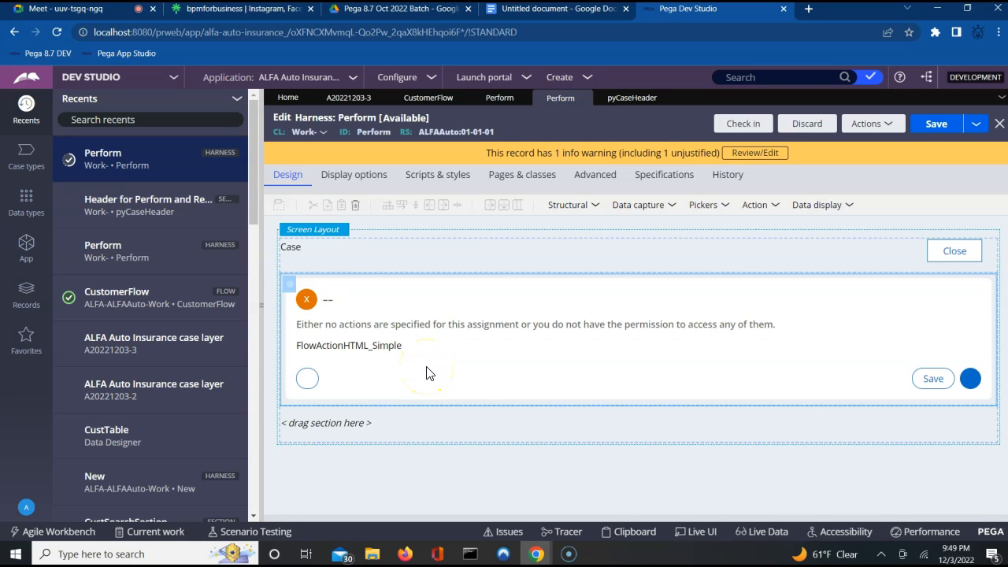
Try to assign the section .pxLocalAction to the footer panel of the screen layout
left_click(320, 433)
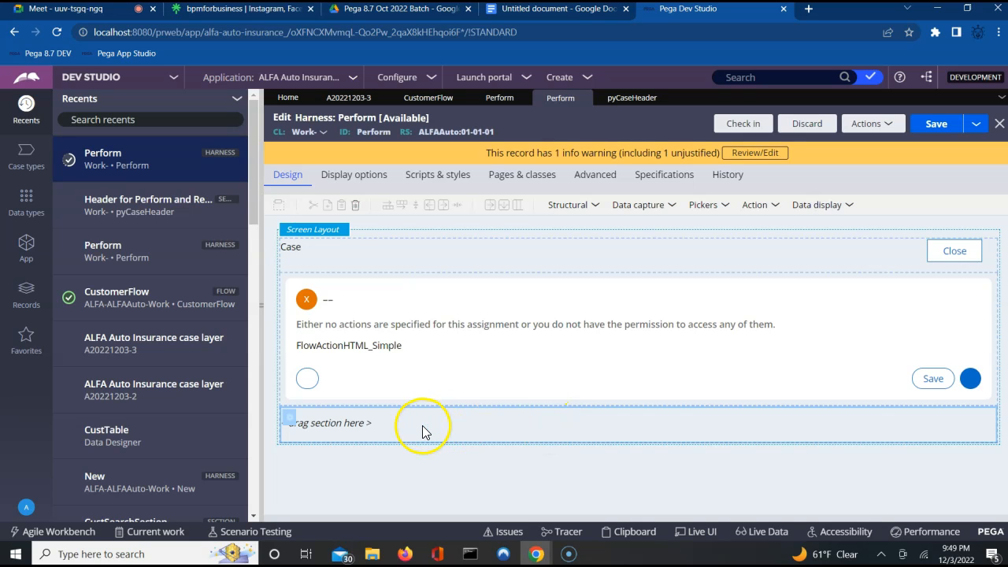
left_click(291, 419)
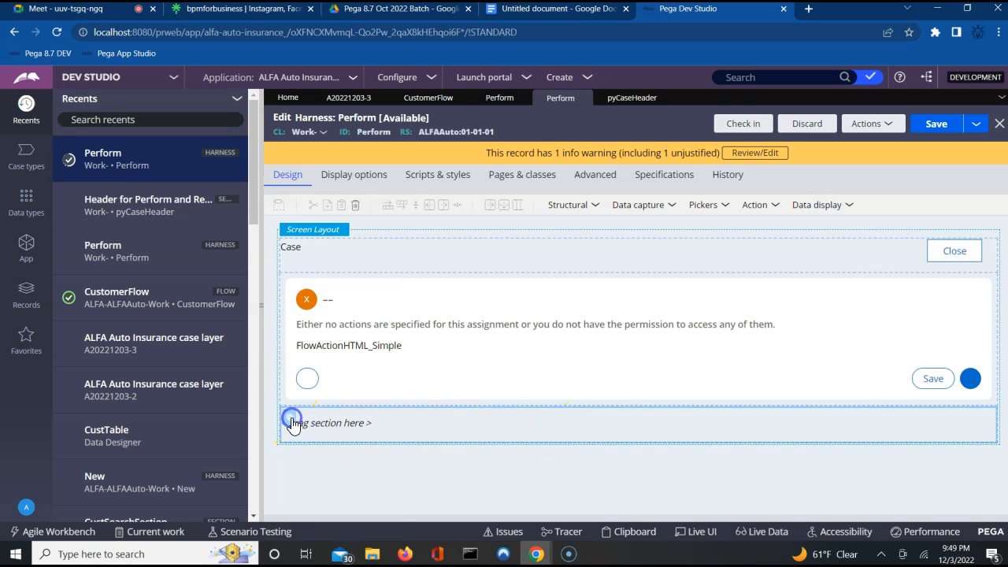
left_click(545, 180)
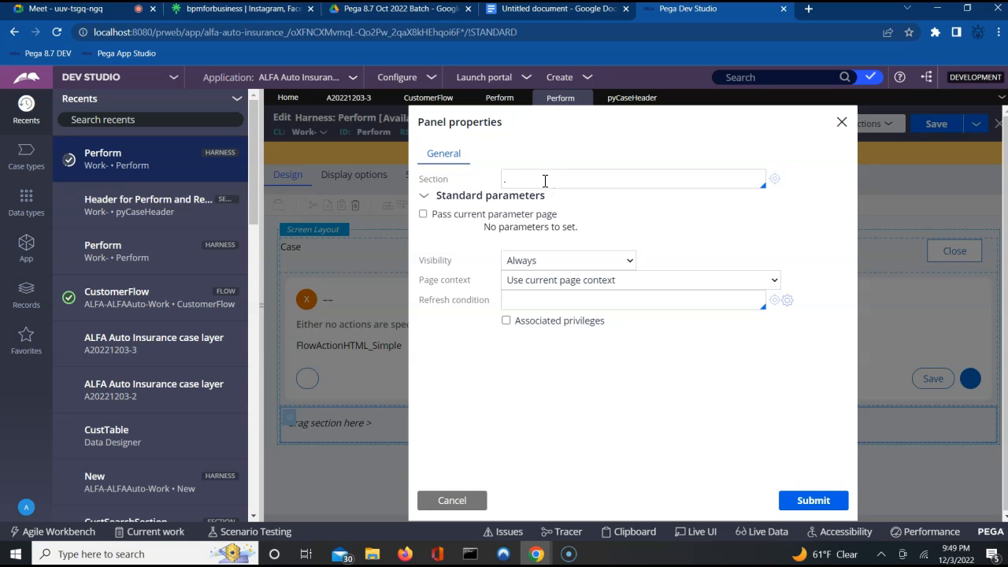
type(".px")
key("Down")
key("Down")
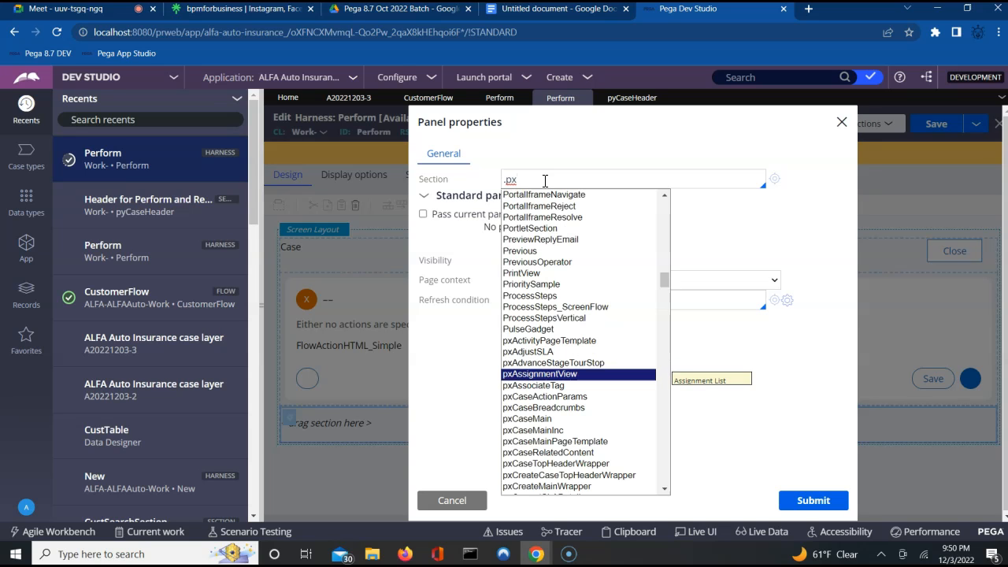
type("L")
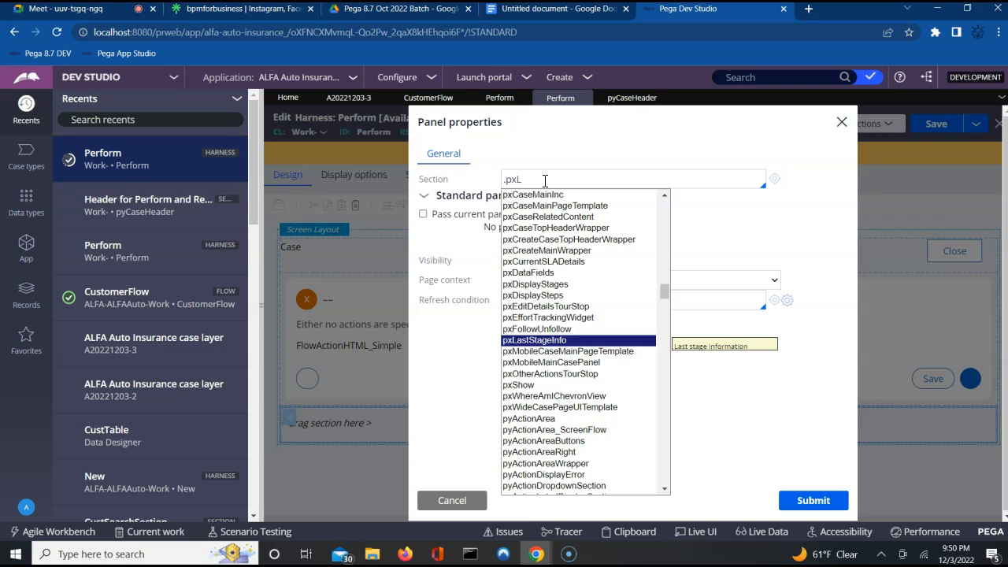
type("oc")
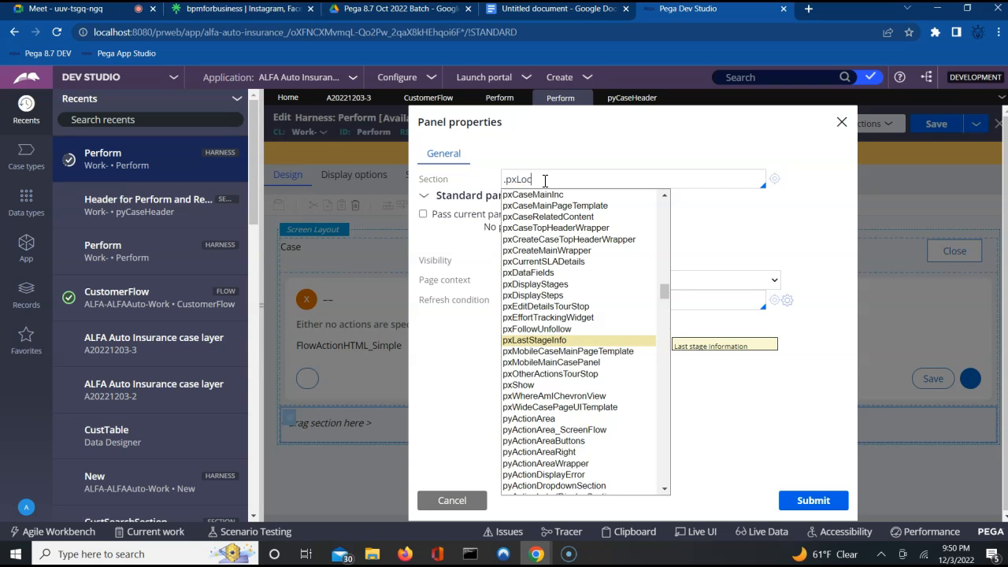
type("al")
type("Action")
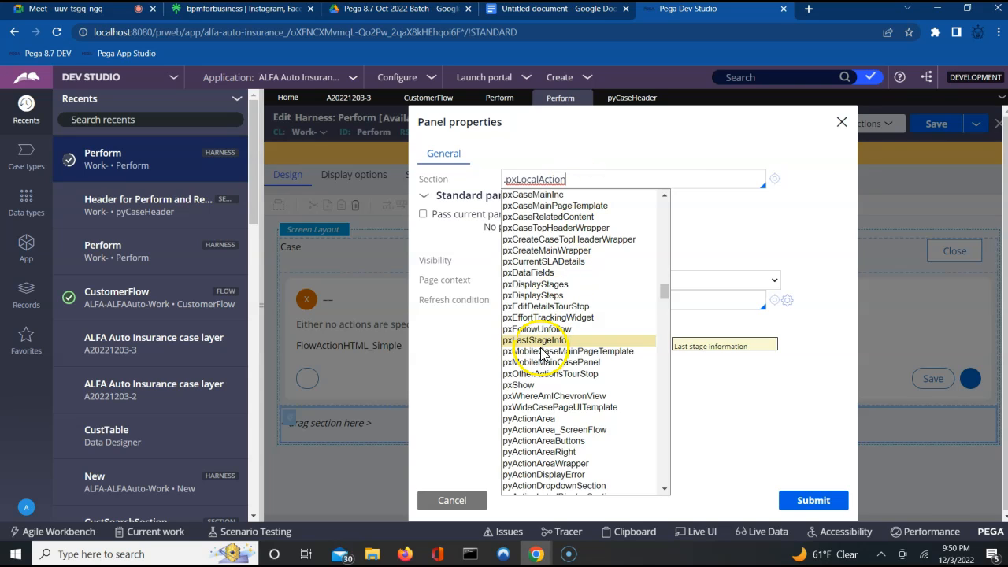
left_click(749, 425)
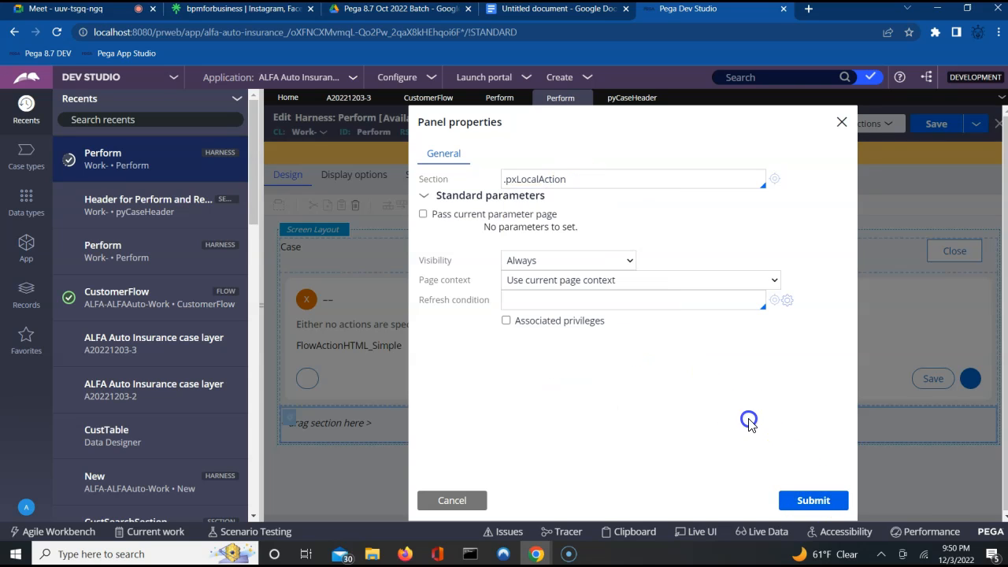
left_click(835, 508)
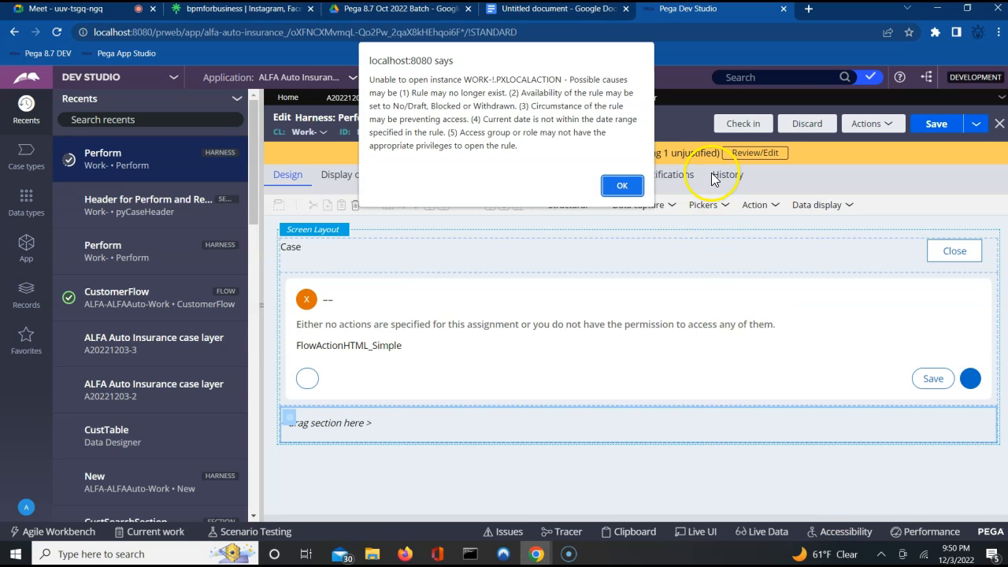
left_click(623, 186)
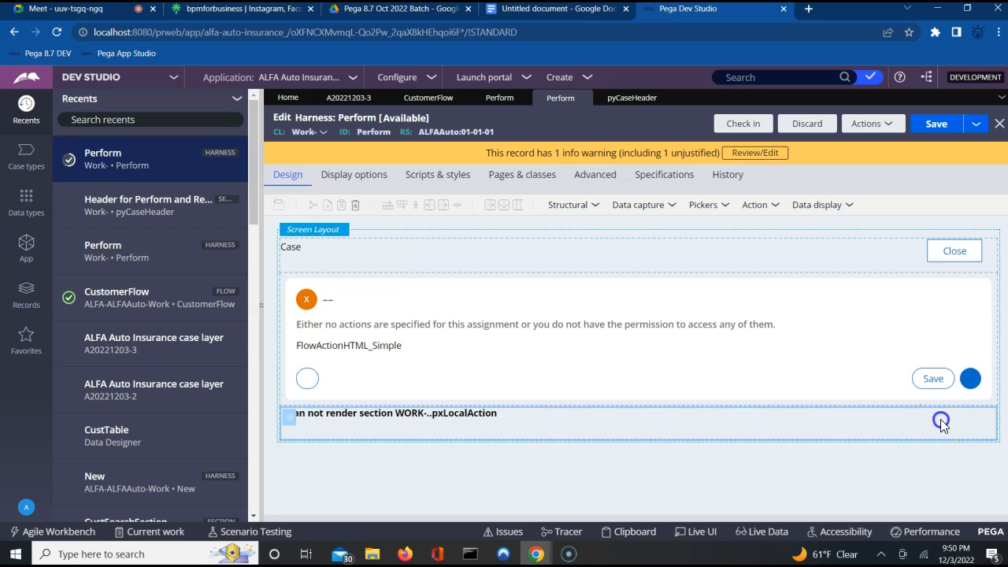
Reopen the footer panel's properties, look up sections matching .pyLocal, and clear the section name
double_click(288, 418)
triple_click(551, 179)
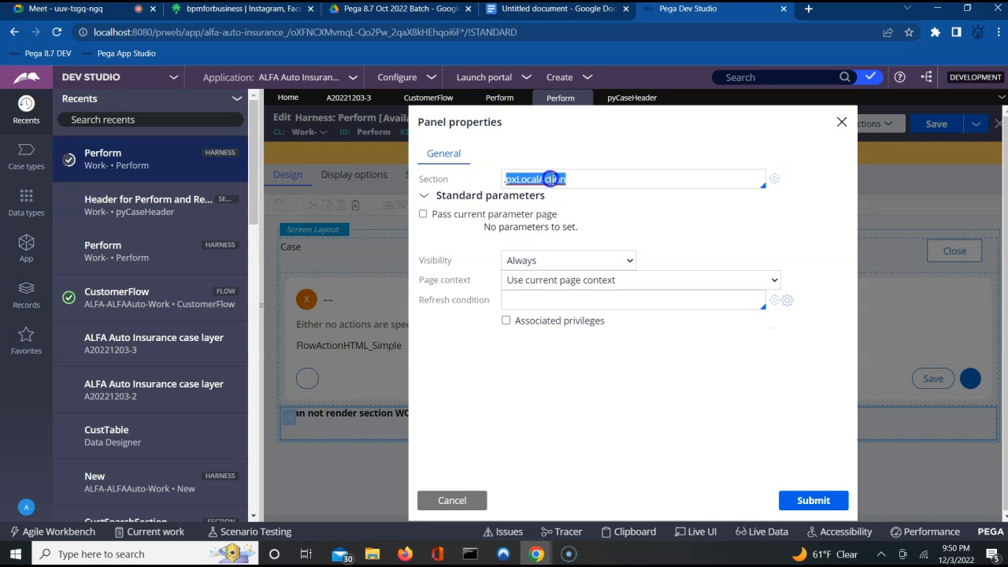
type(".")
type("py")
type("Li")
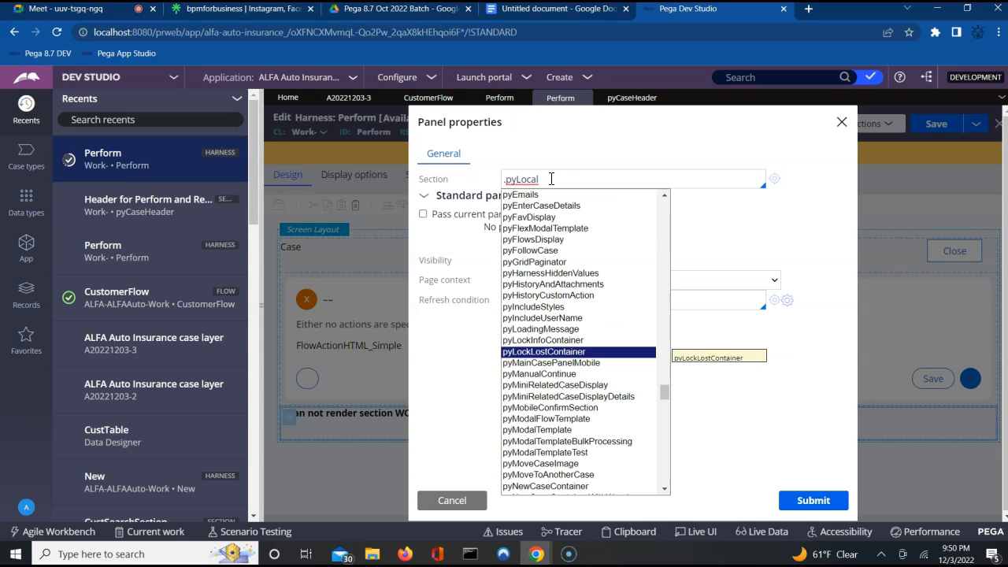
key("Up")
key("Up")
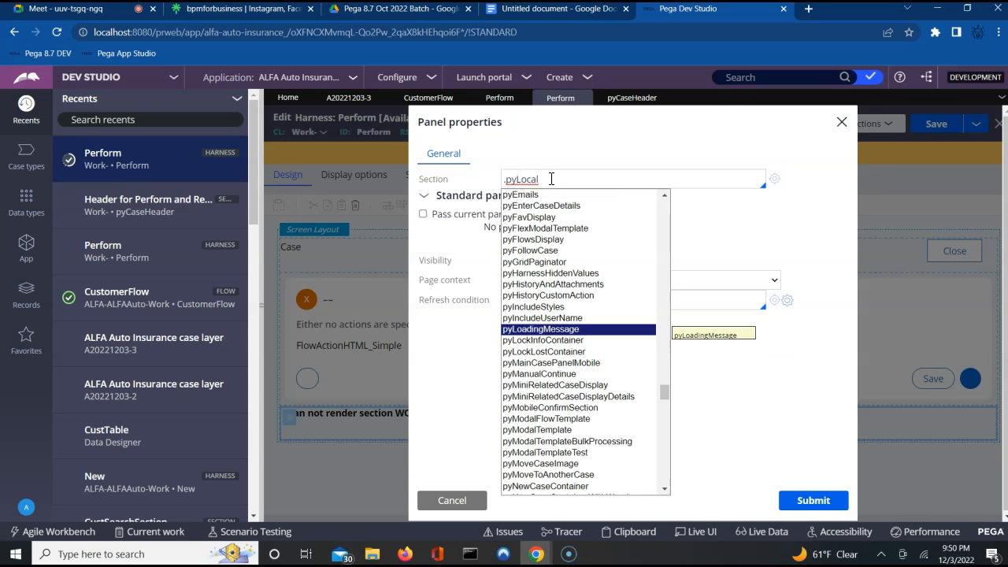
key("BackSpace")
key("BackSpace")
key("BackSpace")
key("BackSpace")
key("BackSpace")
key("BackSpace")
key("BackSpace")
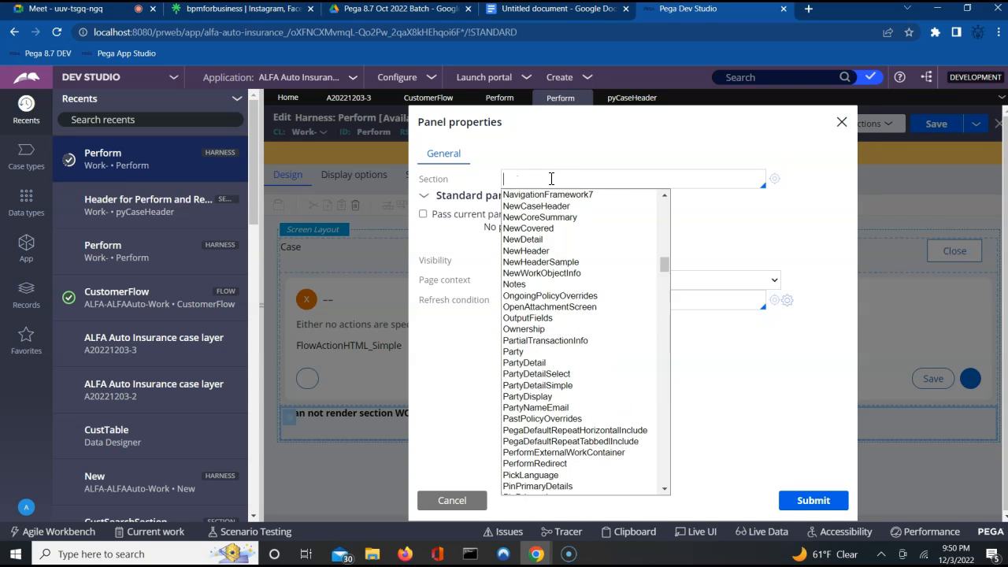
Search the available sections for one whose name starts with footer, and clear the search text
type("fooote")
key("BackSpace")
key("BackSpace")
key("BackSpace")
type("ter")
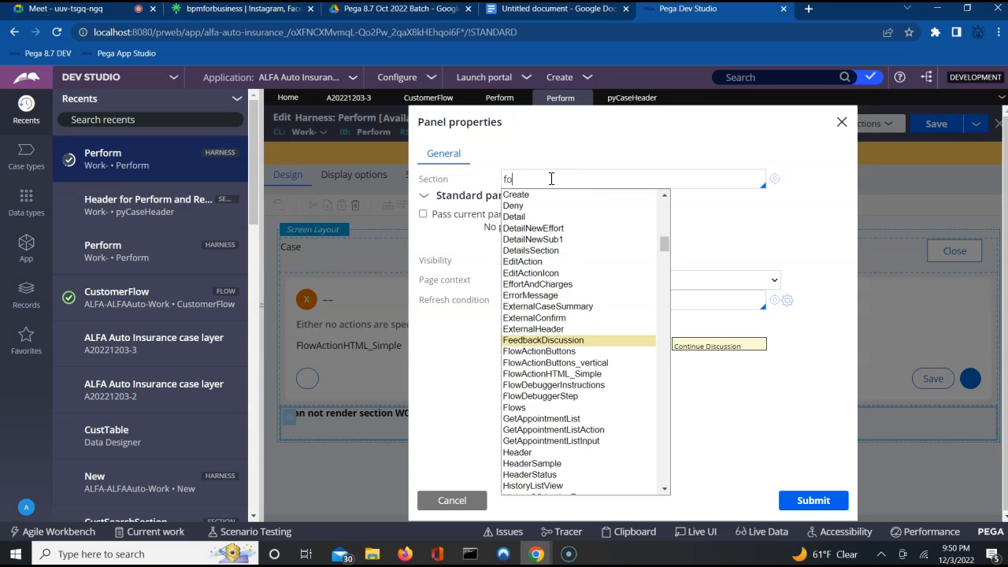
key("BackSpace")
key("BackSpace")
Look up sections matching .pyCasef and examine the ones that follow for a suitable footer section
type(".pyCase")
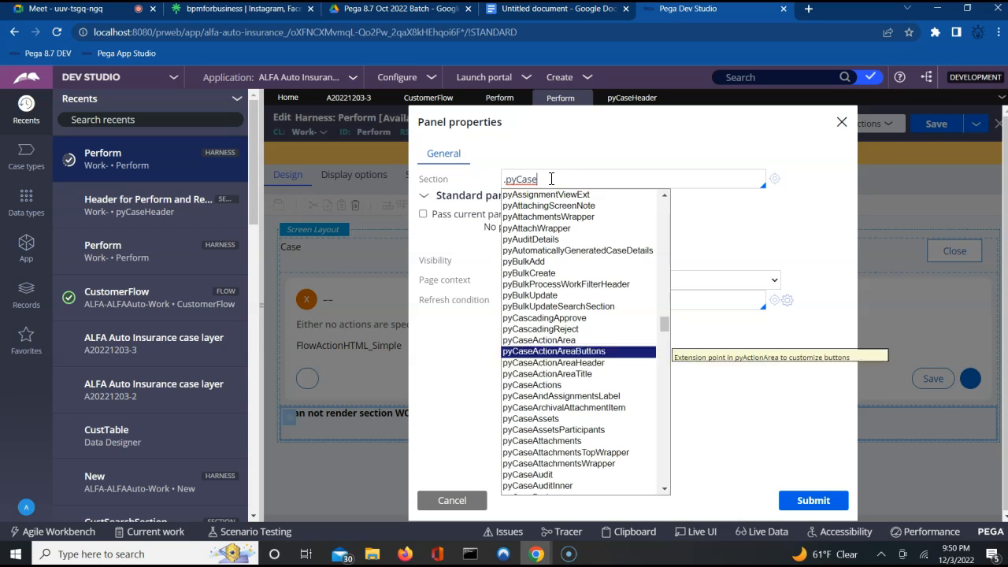
type("f")
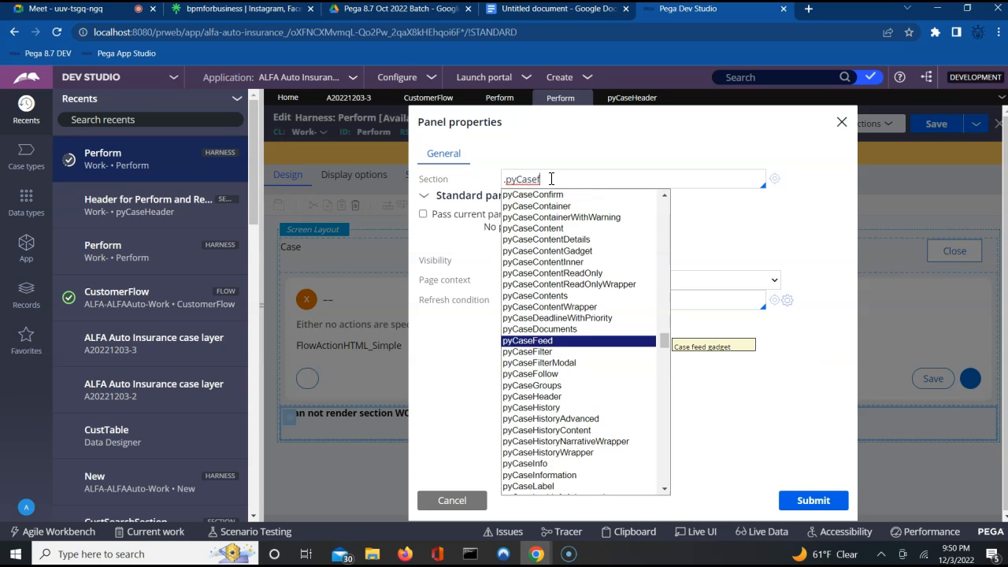
key("Down")
key("Down")
key("Down")
key("Down")
key("Down")
key("Down")
key("Down")
key("Down")
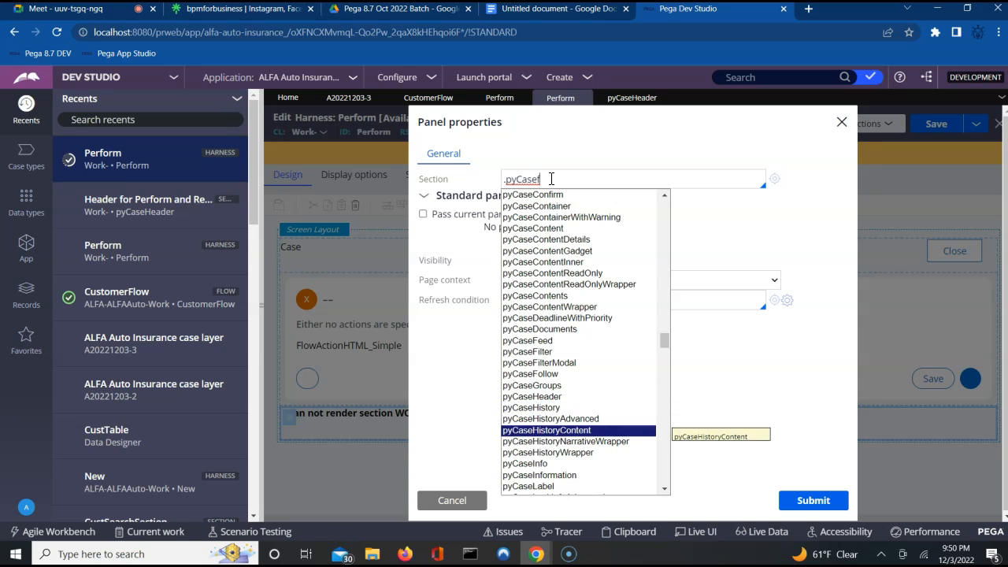
key("Down")
key("Down")
key("Down")
key("Down")
key("Down")
key("Down")
key("Down")
key("Down")
key("Down")
key("Down")
key("Down")
key("Down")
key("Down")
key("Down")
key("Down")
key("Down")
key("Down")
key("Down")
key("Down")
key("Down")
key("Down")
key("Down")
key("Down")
key("Down")
key("Down")
key("Down")
key("Down")
key("Down")
key("Down")
key("Down")
key("Down")
key("Down")
key("Down")
key("Down")
key("Down")
key("Down")
key("Down")
key("Down")
key("Down")
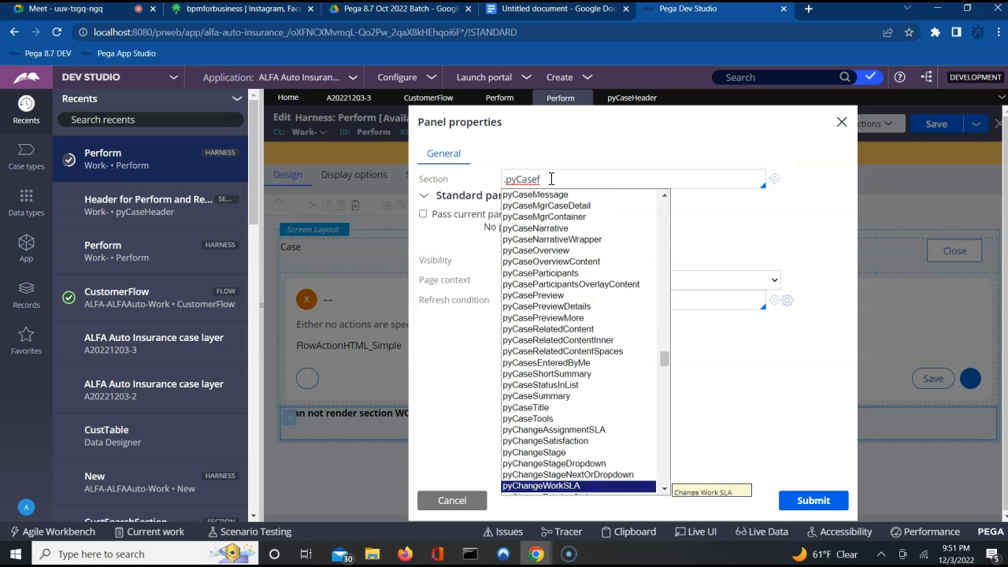
key("BackSpace")
key("BackSpace")
key("BackSpace")
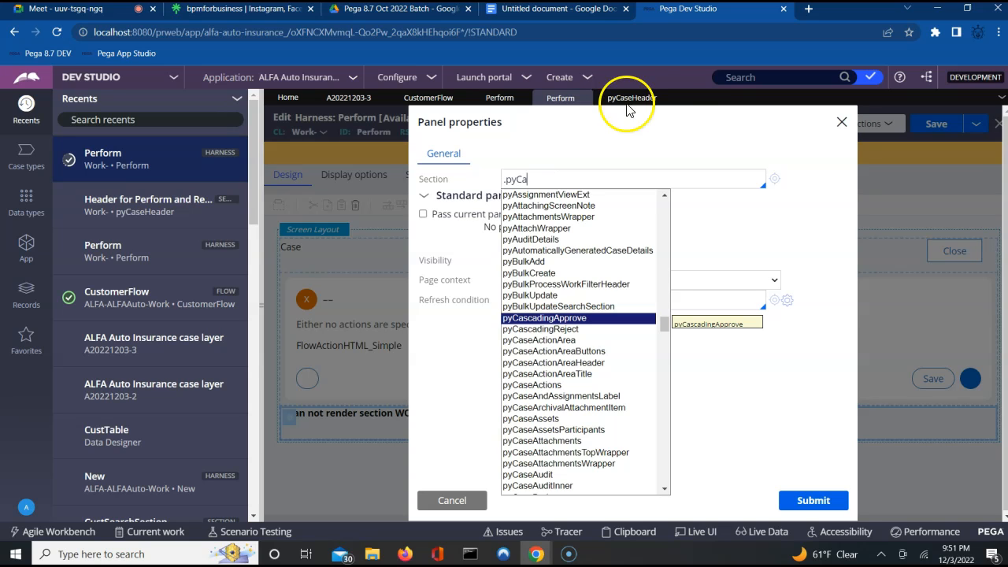
Switch to the open case A20221203-3, turn on Live UI, and inspect the page down to its end
left_click(350, 100)
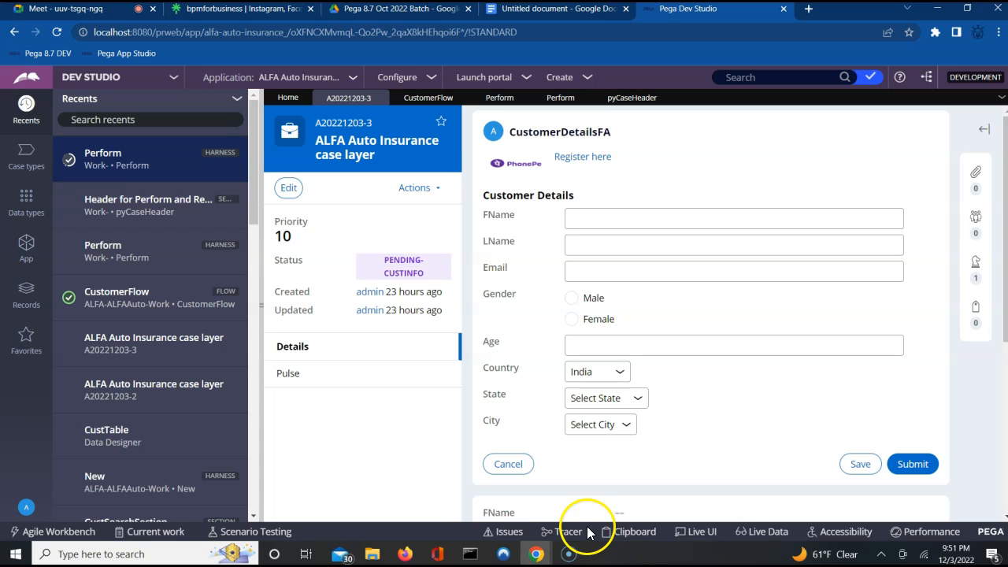
left_click(697, 539)
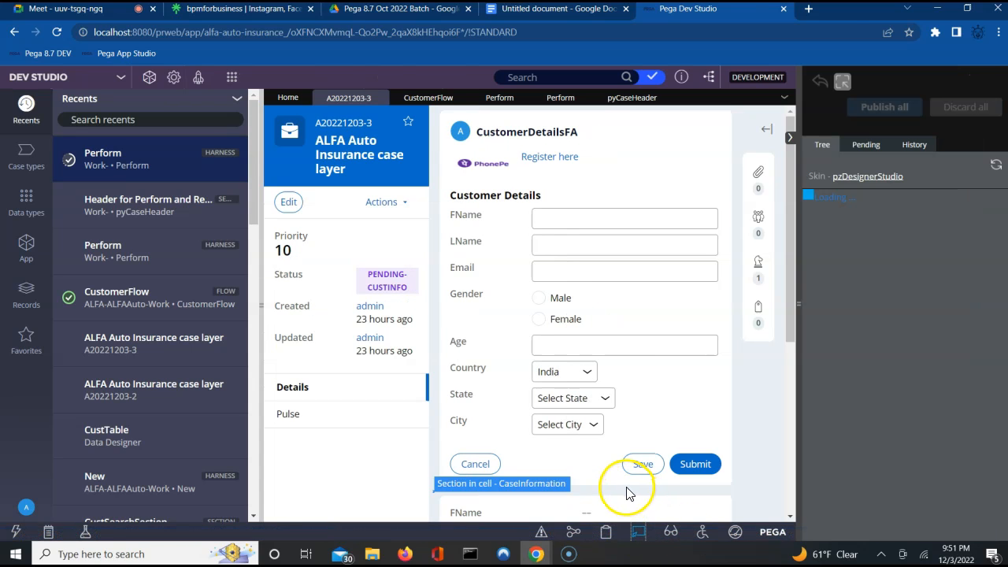
left_click(791, 516)
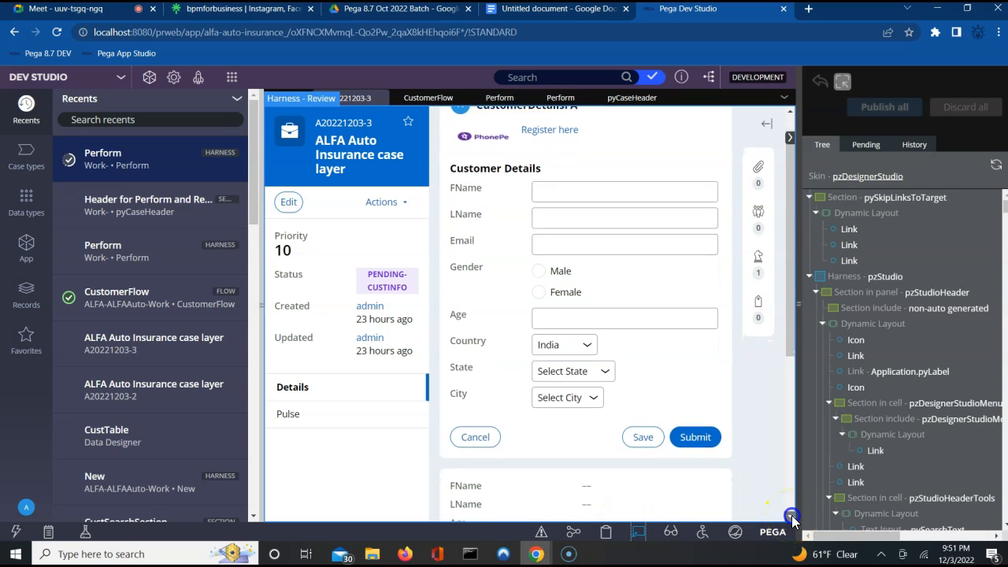
left_click(792, 517)
left_click(791, 516)
left_click(792, 517)
left_click(792, 517)
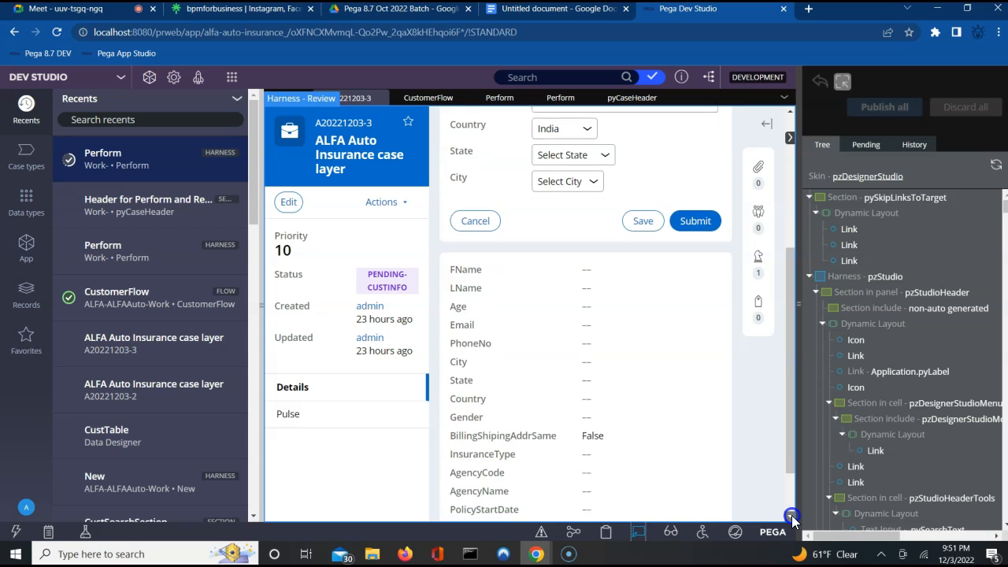
left_click(792, 516)
left_click(792, 517)
left_click(792, 517)
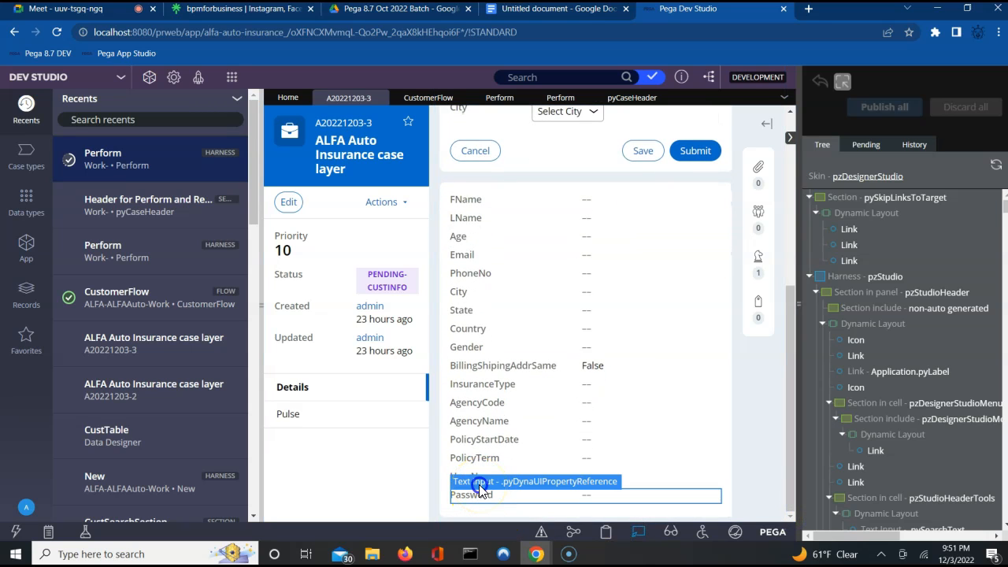
Inspect the Password field at the end of the case details and examine the neighbouring sections in the Live UI tree
left_click(482, 491)
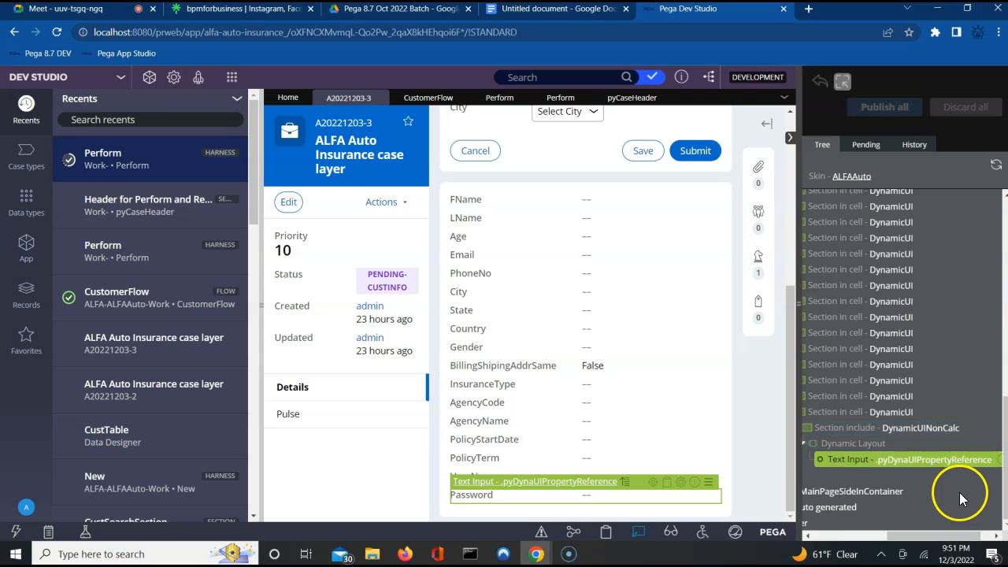
left_click(815, 539)
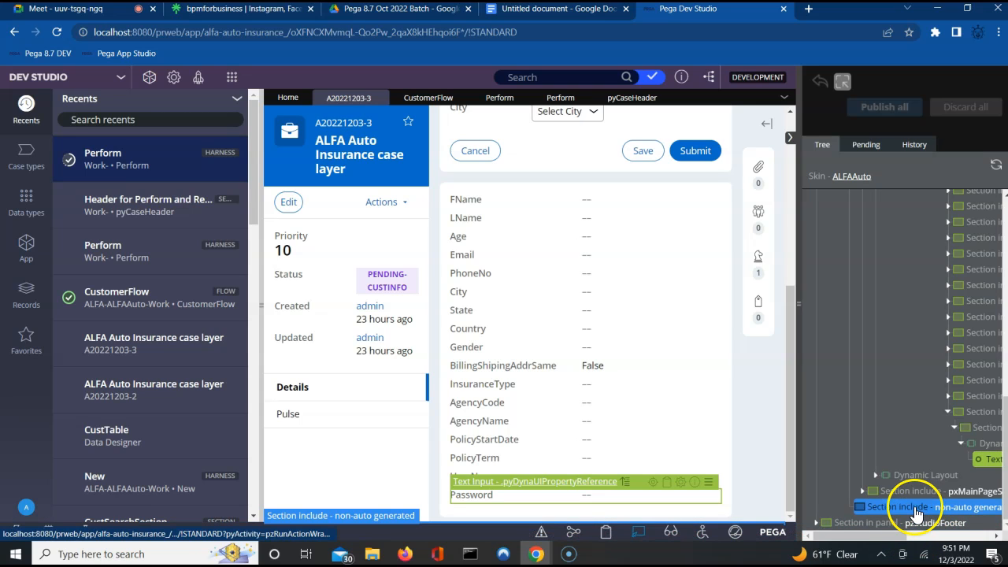
left_click(944, 477)
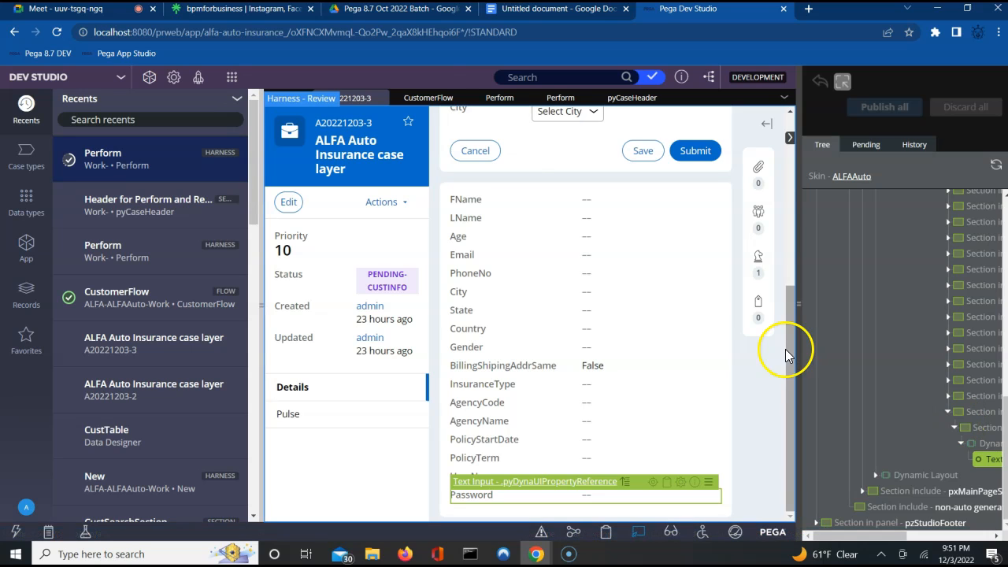
Turn off Live UI, return to the Perform harness's panel properties, and look up sections matching .pxfoo for the footer panel
left_click(630, 102)
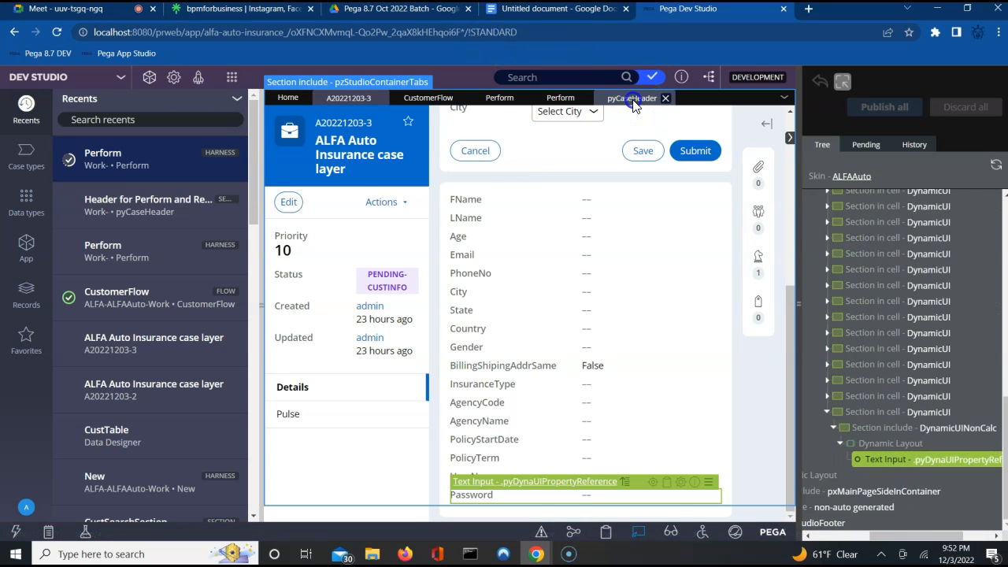
left_click(640, 533)
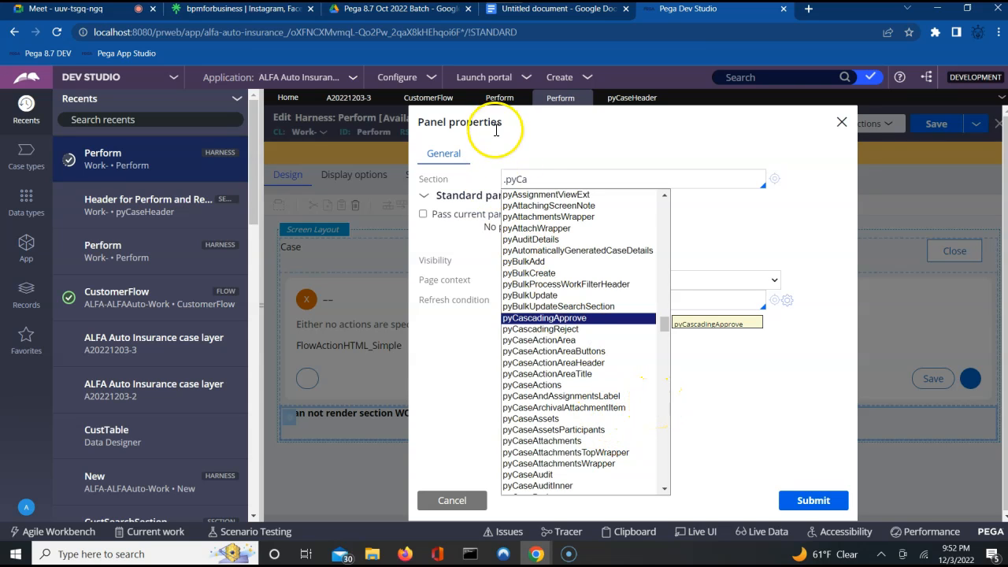
left_click(535, 186)
key("BackSpace")
key("BackSpace")
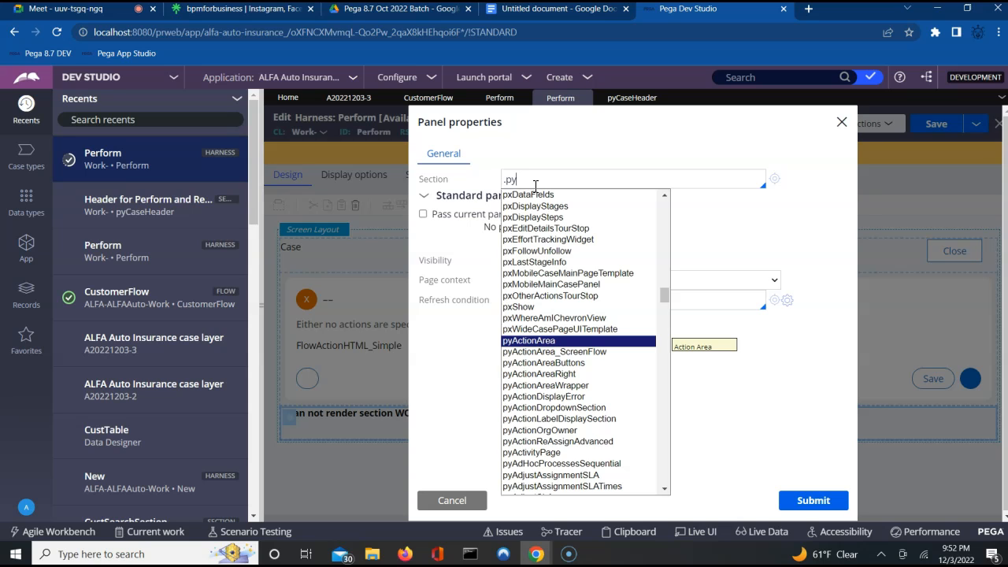
key("BackSpace")
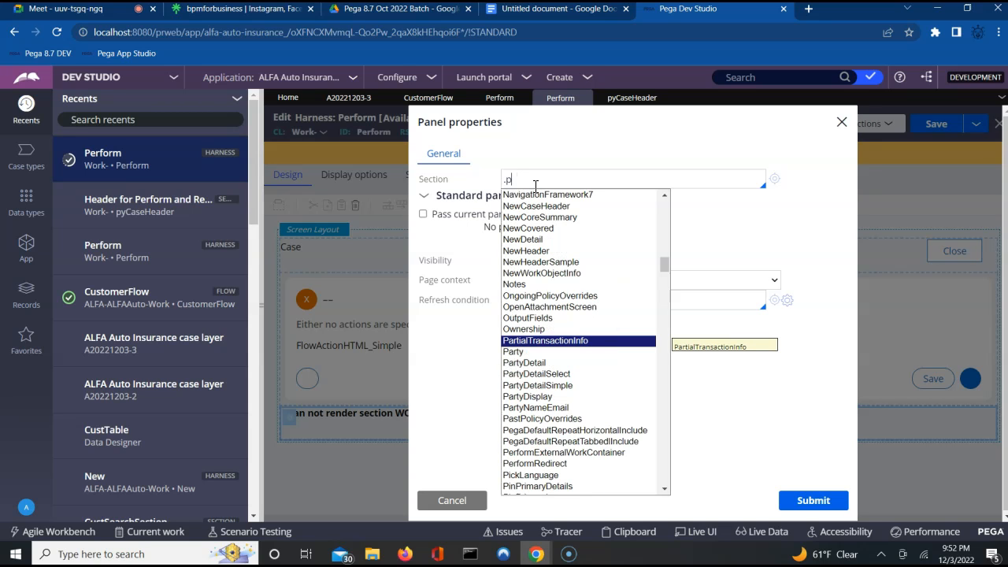
type("xfoo")
key("BackSpace")
key("BackSpace")
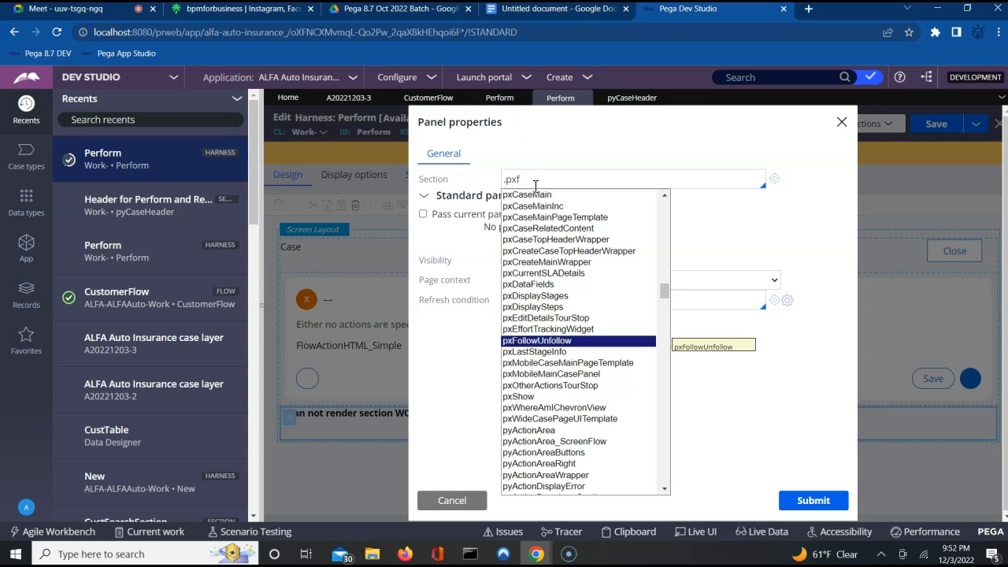
key("BackSpace")
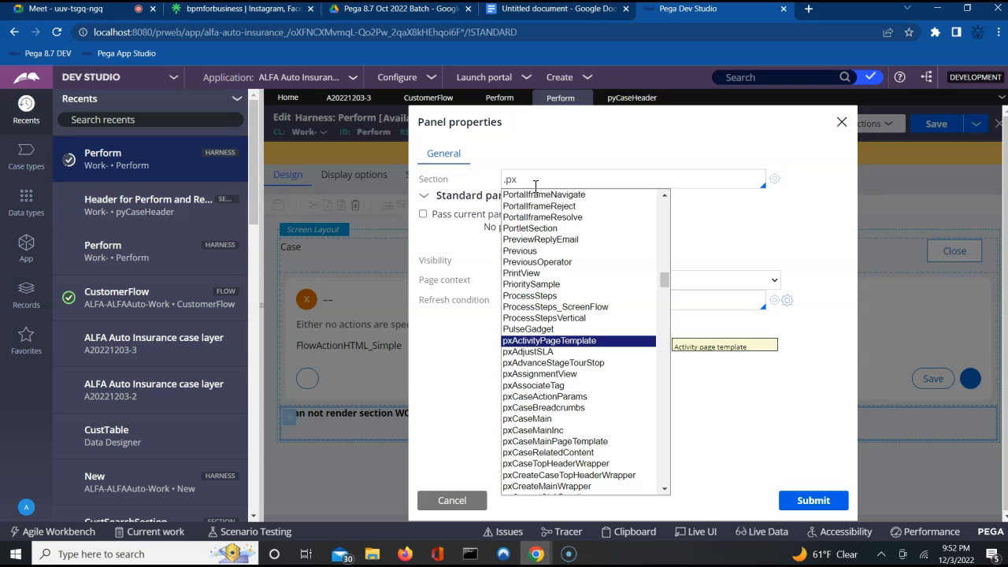
Look up sections matching .pxAction for the panel and shorten the search text
type("Action")
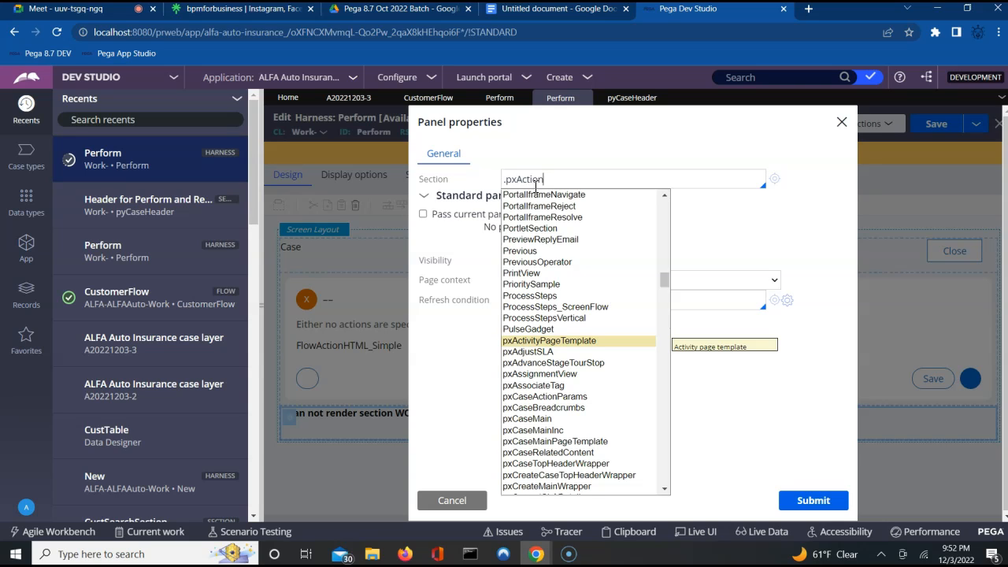
key("BackSpace")
key("BackSpace")
key("BackSpace")
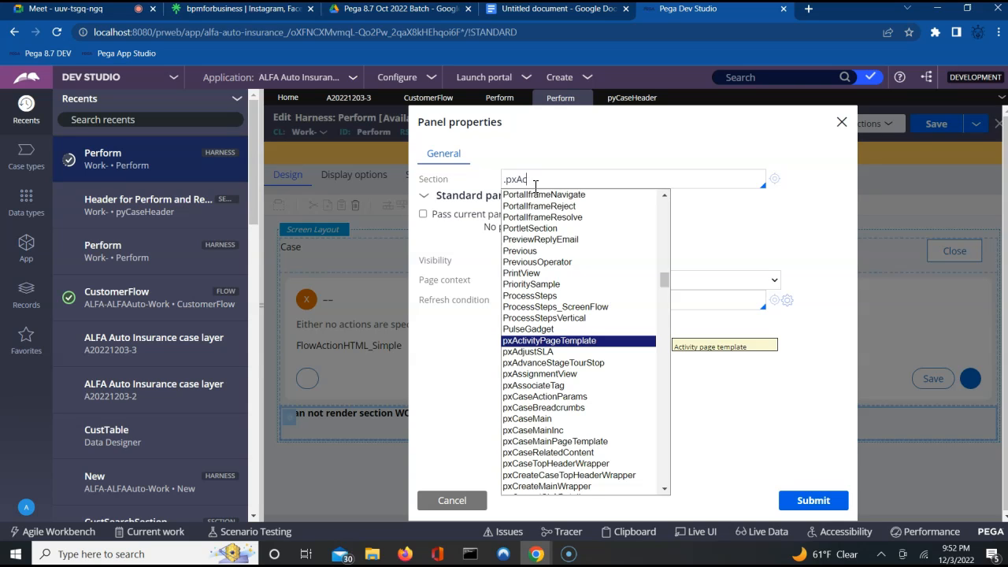
Look up sections matching .pxCas and examine the px entries through pxFollowUnfollow for a suitable footer section
type("Case")
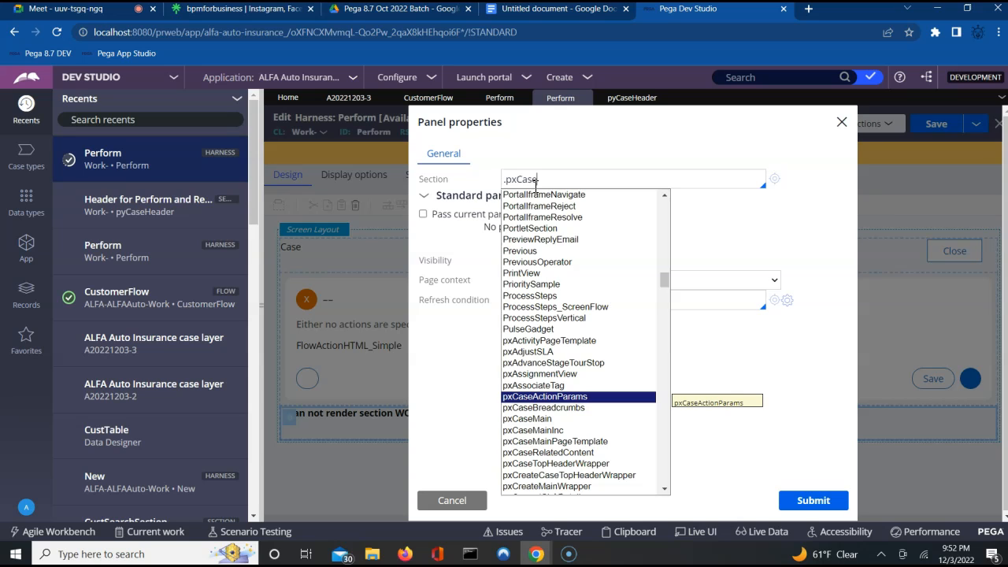
key("BackSpace")
key("Down")
key("Down")
key("Down")
key("Down")
key("Down")
key("Down")
key("Down")
key("Down")
key("Down")
key("Down")
key("Down")
key("Down")
key("Down")
key("Down")
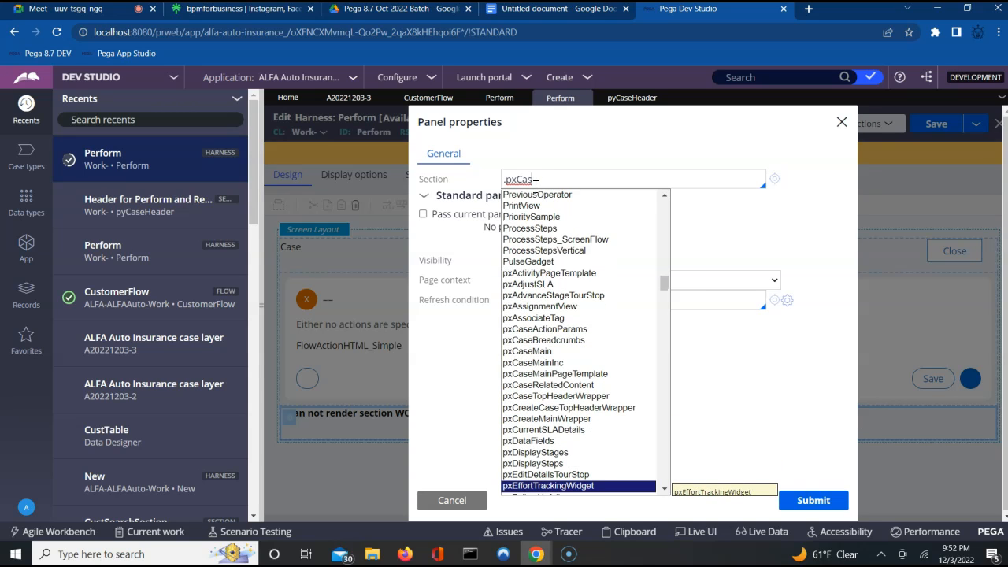
key("Down")
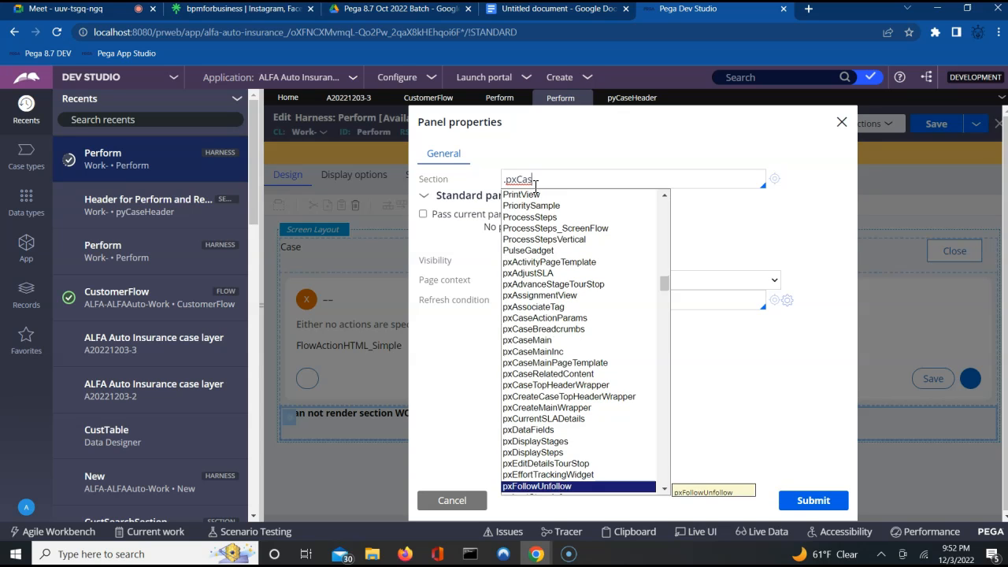
key("Up")
key("Up")
key("Up")
key("Up")
key("Up")
key("Up")
key("Up")
key("Down")
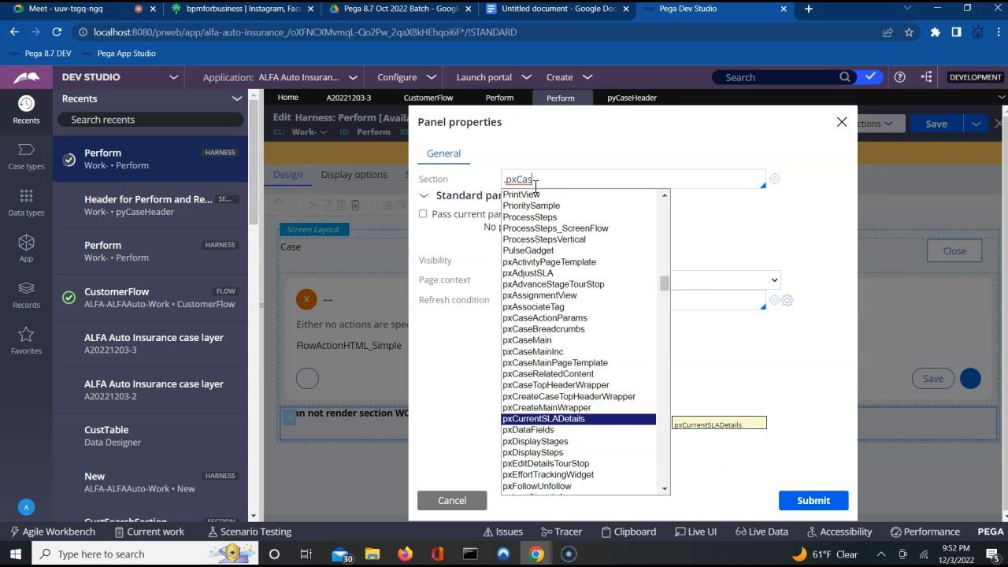
Examine the suggested sections from pxCurrentSLADetails through the pyCase entries to pyCreateMain for a suitable footer panel section
key("Down")
key("Down")
key("Down")
key("Down")
key("Down")
key("Down")
key("Down")
key("Down")
key("Down")
key("Down")
key("Down")
key("Down")
key("Down")
key("Down")
key("Down")
key("Down")
key("Down")
key("Down")
key("Down")
key("Down")
key("Down")
key("Down")
key("Down")
key("Down")
key("Down")
key("Down")
key("Down")
key("Down")
key("Down")
key("Down")
key("Down")
key("Down")
key("Down")
key("Down")
key("Down")
key("Down")
key("Down")
key("Down")
key("Down")
key("Down")
key("Down")
key("Down")
key("Down")
key("Down")
key("Down")
key("Down")
key("Down")
key("Down")
key("Down")
key("Down")
key("Down")
key("Down")
key("Down")
key("Down")
key("Down")
key("Down")
key("Down")
key("Down")
key("Down")
key("Down")
key("Down")
key("Down")
key("Down")
key("Down")
key("Down")
key("Down")
key("Down")
key("Down")
key("Down")
key("Down")
key("Down")
key("Down")
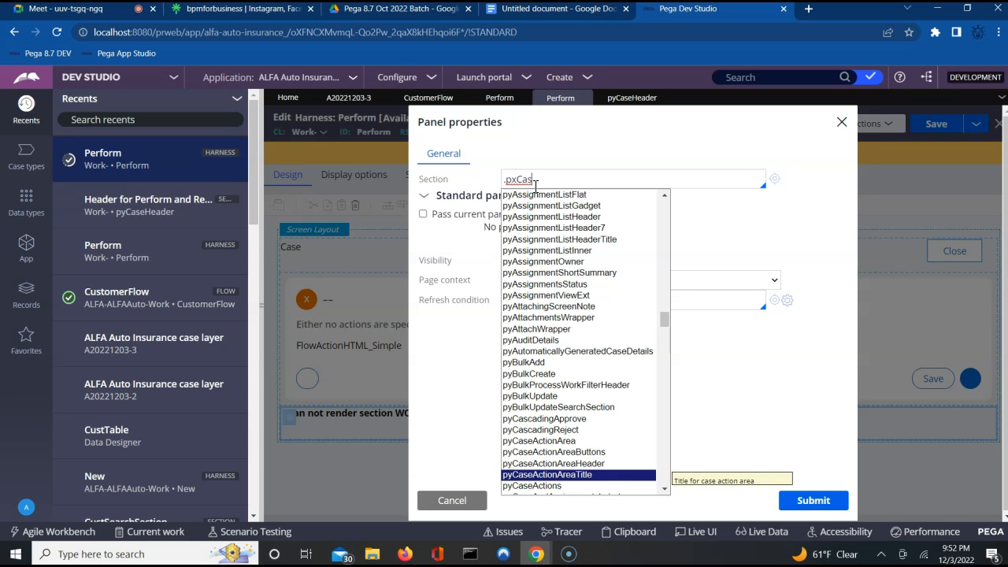
key("Down")
key("Down")
key("Down")
key("Down")
key("Down")
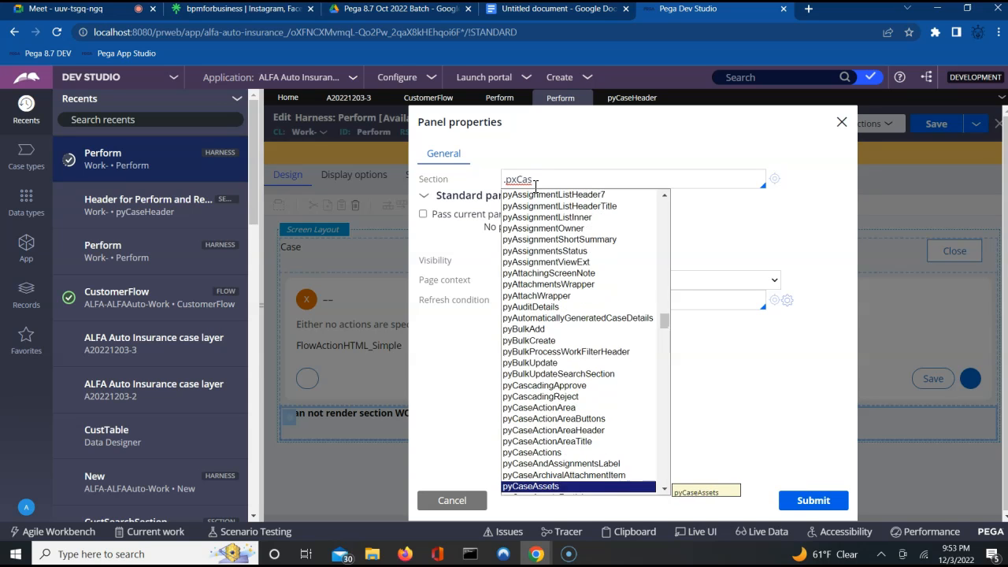
key("Down")
key("Down")
key("Down")
key("Down")
key("Down")
key("Down")
key("Down")
key("Down")
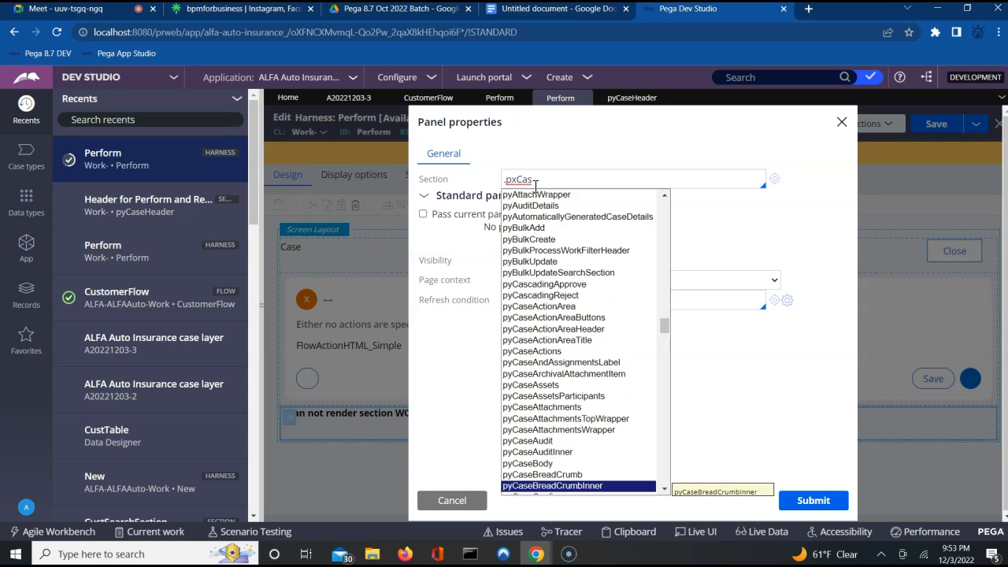
key("Down")
key("Down")
key("Down")
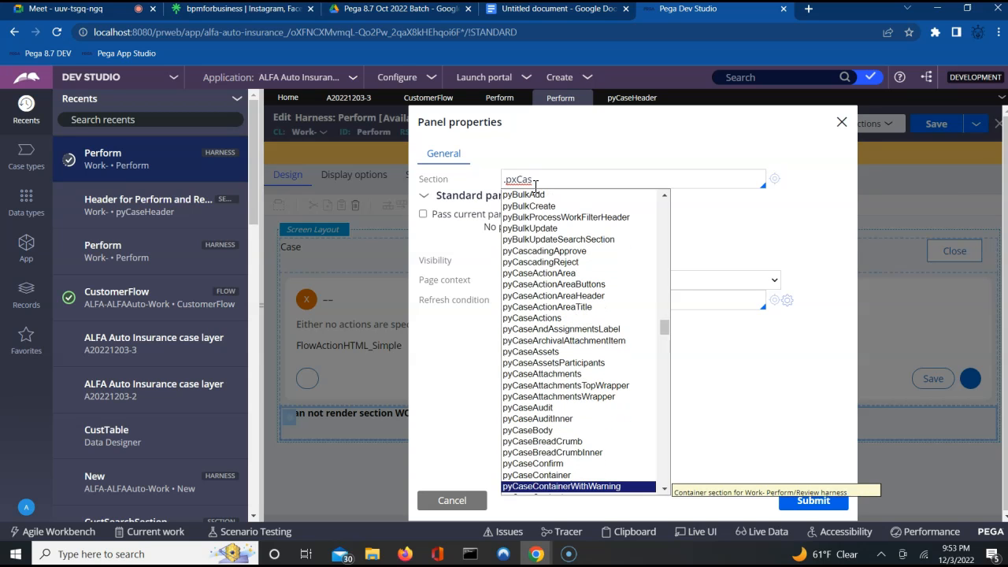
key("Down")
key("Down")
key("Down")
key("Down")
key("Down")
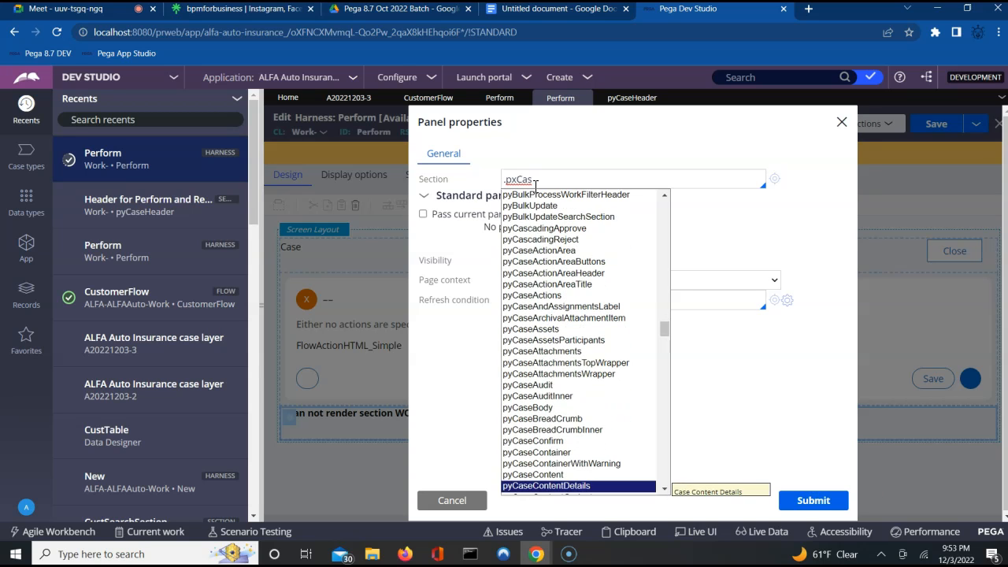
key("Down")
key("Down")
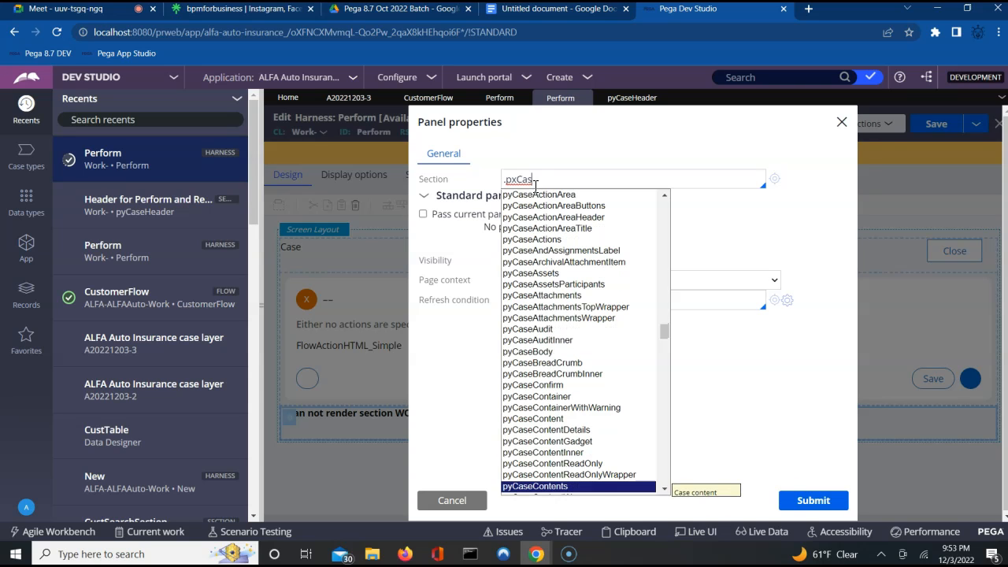
key("Down")
key("Down")
key("Down")
key("Down")
key("Down")
key("Down")
key("Down")
key("Down")
key("Down")
key("Down")
key("Down")
key("Down")
key("Down")
key("Down")
key("Down")
key("Down")
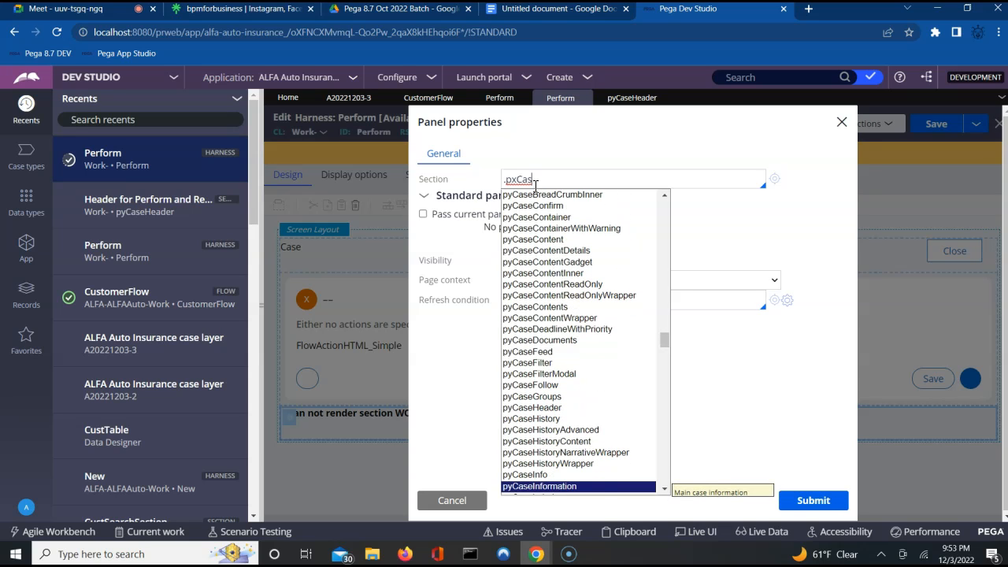
key("Down")
key("Down")
key("Down")
key("Down")
key("Down")
key("Down")
key("Down")
key("Down")
key("Down")
key("Down")
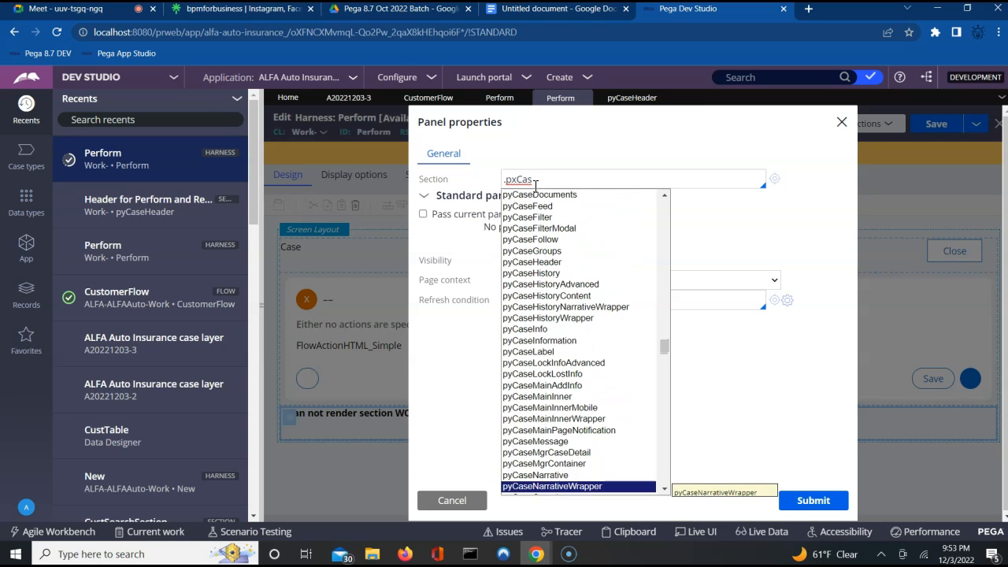
key("Down")
key("Down")
key("Down")
key("Down")
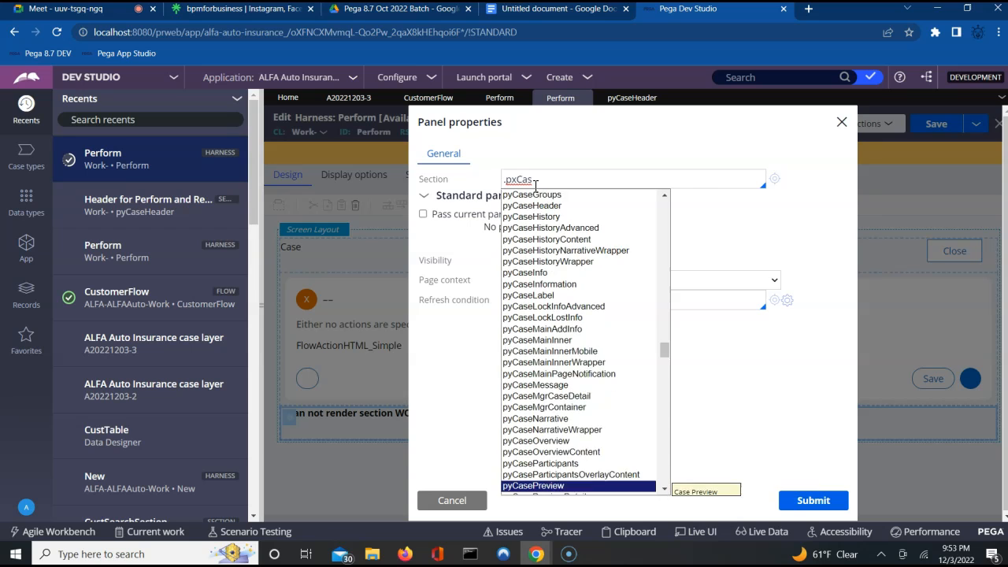
key("Down")
key("Down")
key("Down")
key("Down")
key("Down")
key("Down")
key("Down")
key("Down")
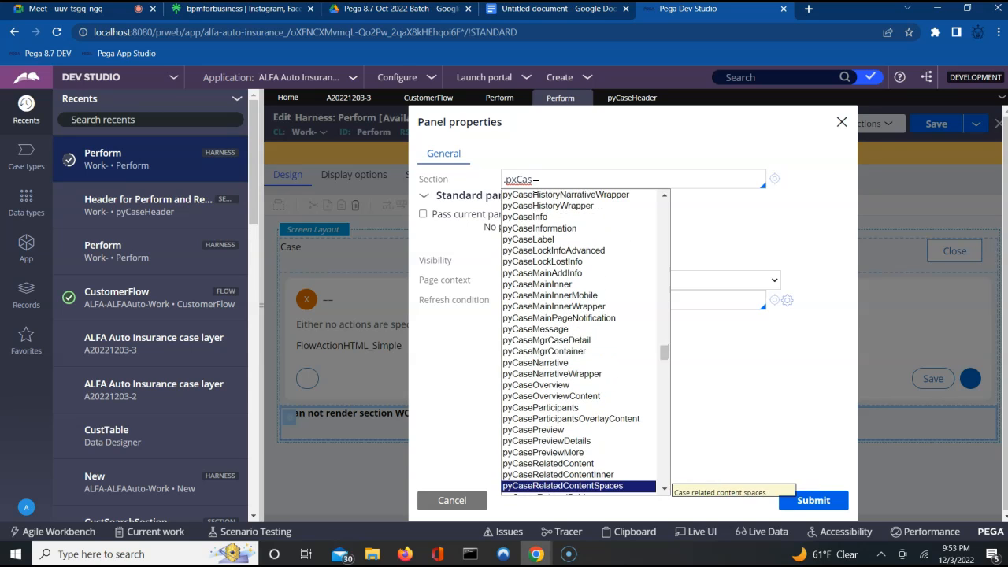
key("Down")
key("Down")
key("Down")
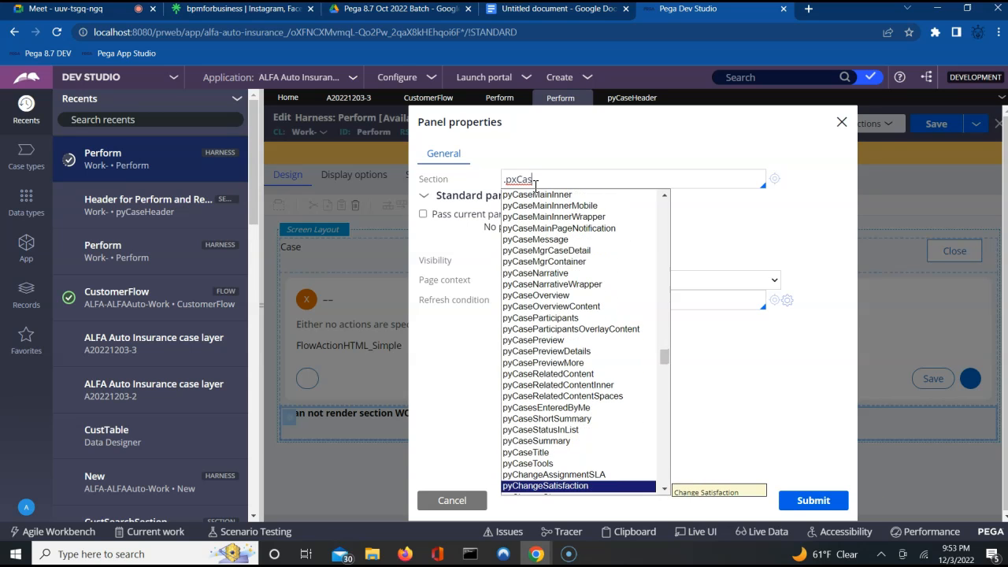
key("Down")
key("Down")
key("Down")
key("Down")
key("Down")
key("Down")
key("Down")
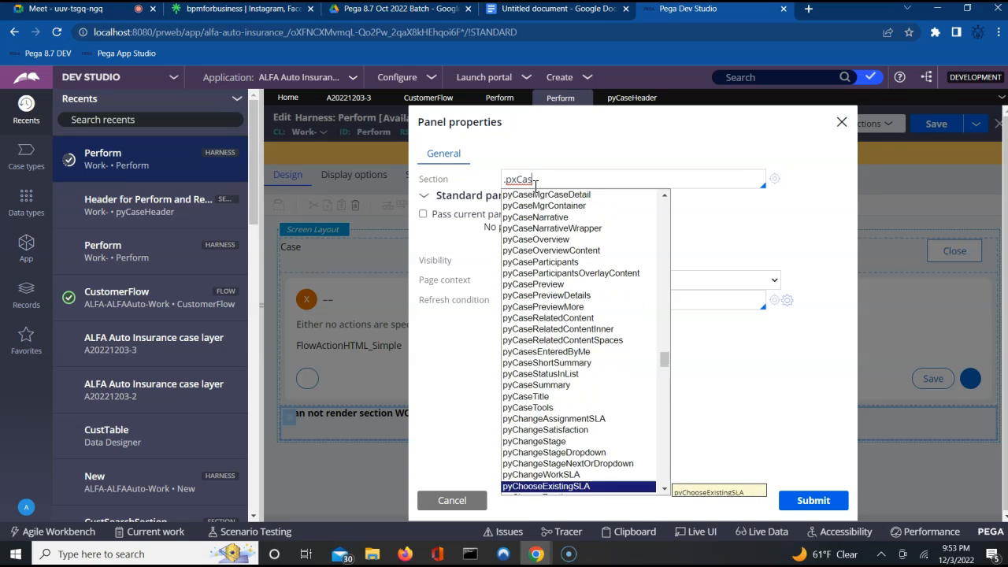
key("Down")
key("Down")
key("Down")
key("Down")
key("Down")
key("Down")
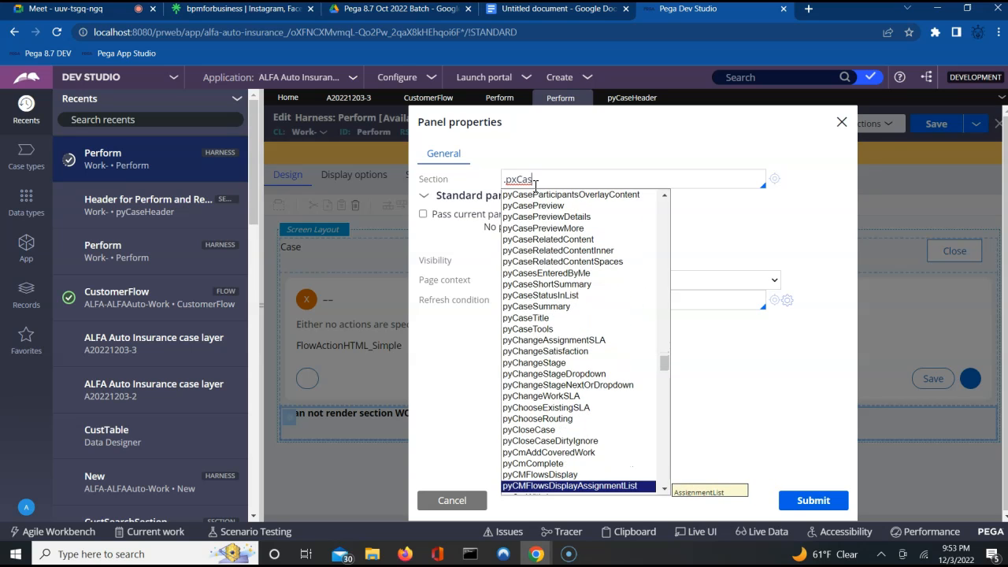
key("Down")
key("Down")
key("Down")
key("Down")
key("Down")
key("Down")
key("Down")
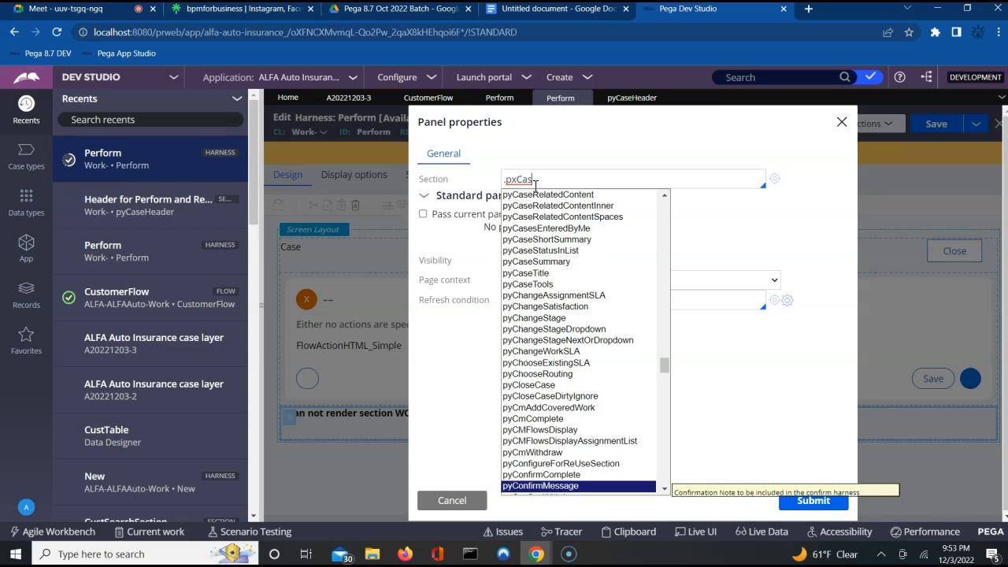
key("Down")
key("Down")
key("Down")
key("Down")
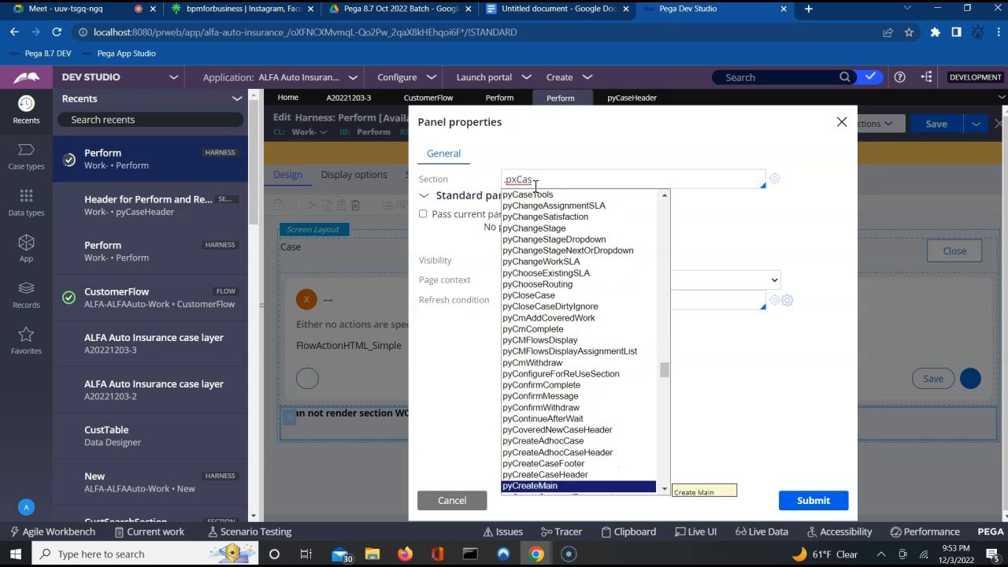
Pick pyCreateCaseFooter from the suggested sections and apply it to the footer panel of the Perform harness
key("Up")
key("Up")
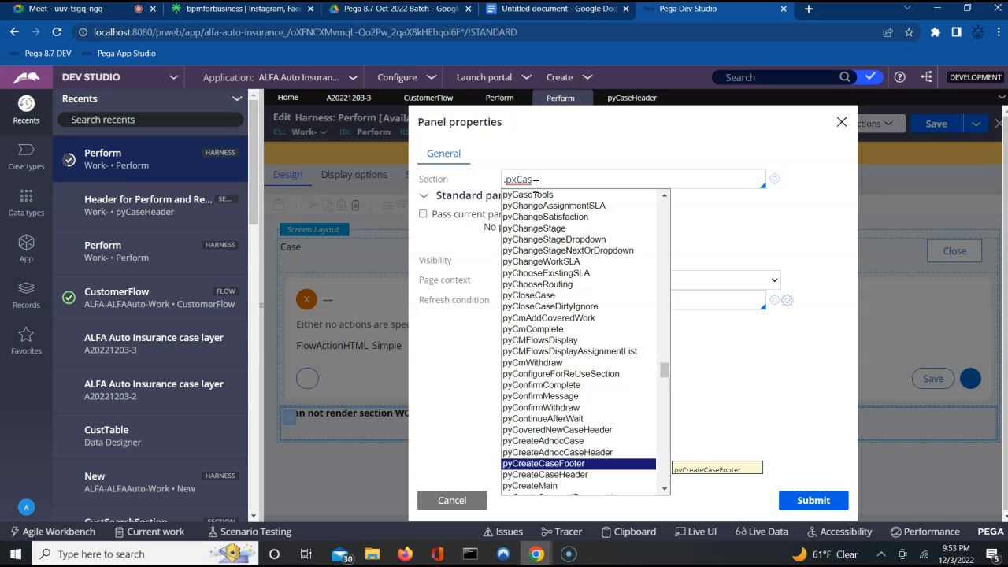
key("Down")
key("Down")
key("Down")
key("Down")
key("Down")
key("Down")
key("Down")
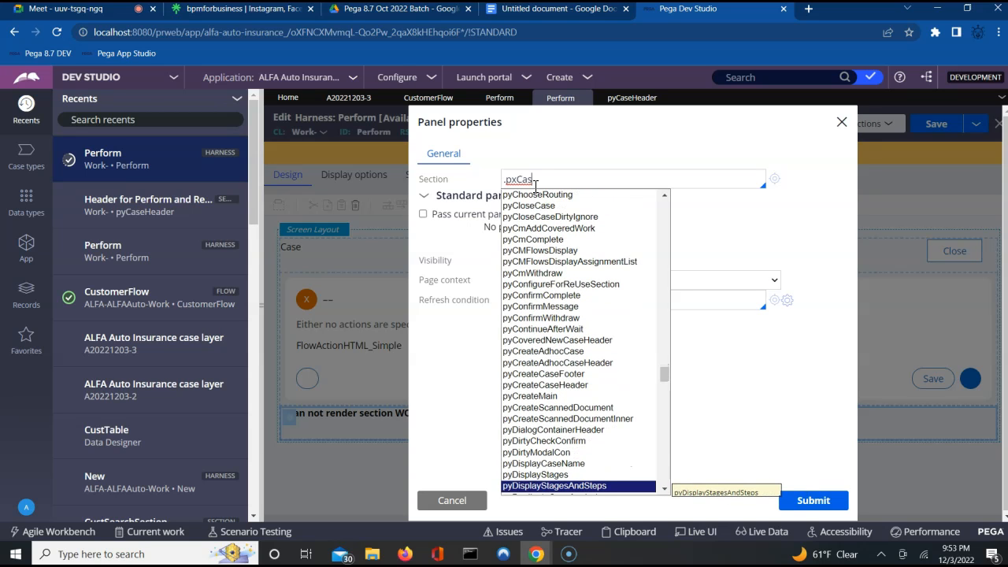
key("Up")
key("Up")
key("Up")
key("Up")
key("Up")
key("Up")
key("Up")
key("Up")
key("Up")
key("Up")
key("Up")
key("Up")
key("Up")
key("Up")
key("Up")
key("Down")
key("Down")
key("Down")
key("Down")
key("Down")
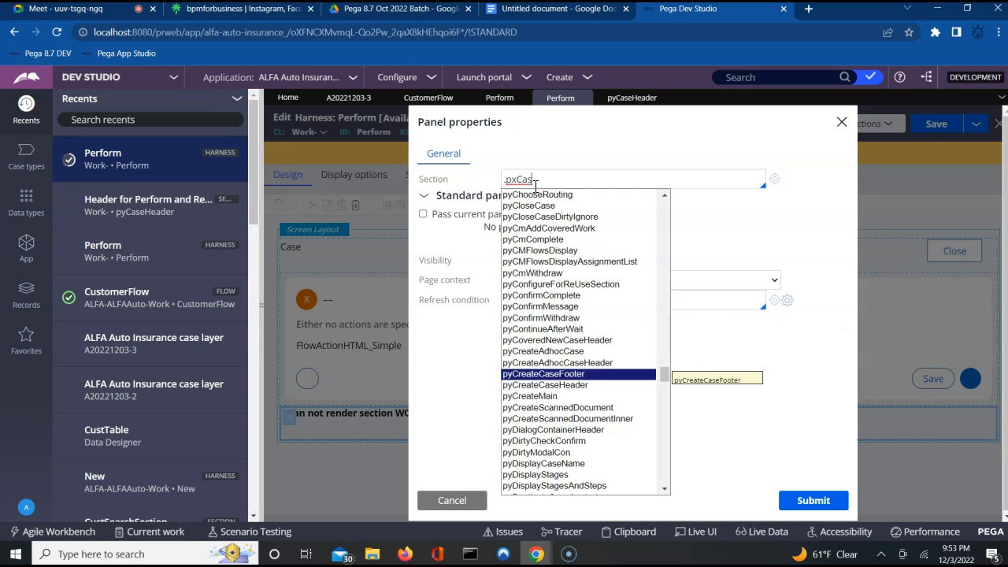
key("Return")
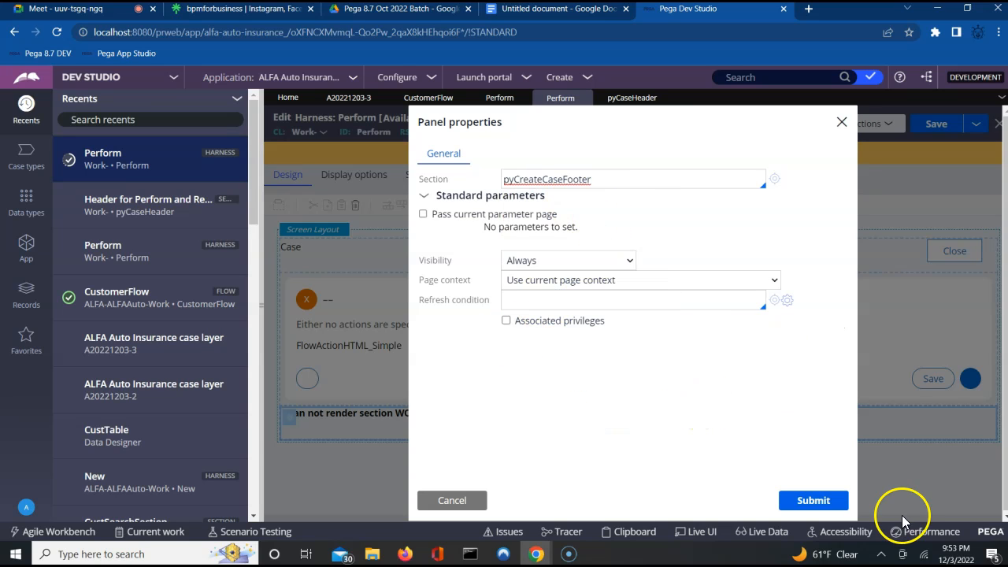
left_click(821, 508)
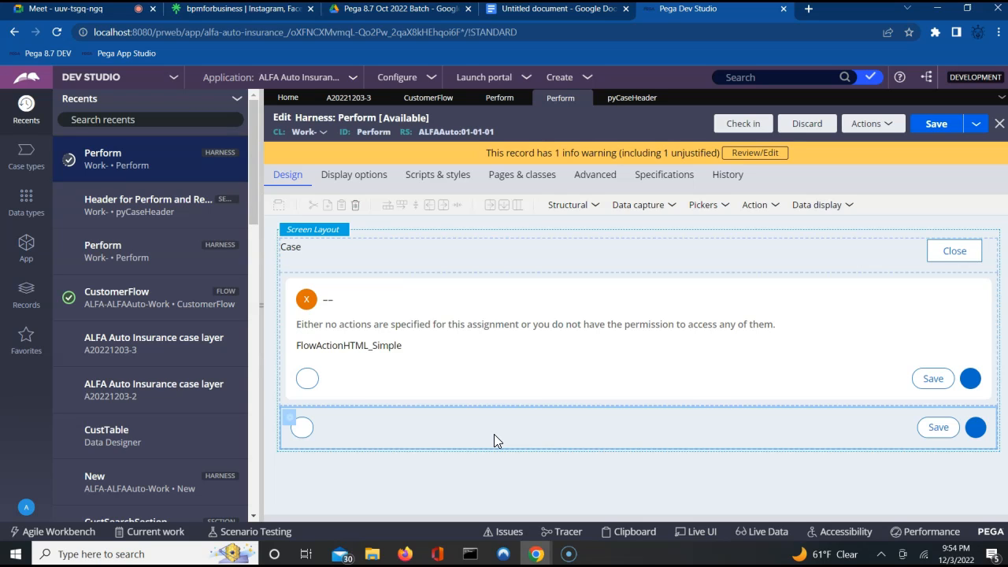
Review the footer panel's properties, keep them as they are, and save the Perform harness
left_click(801, 436)
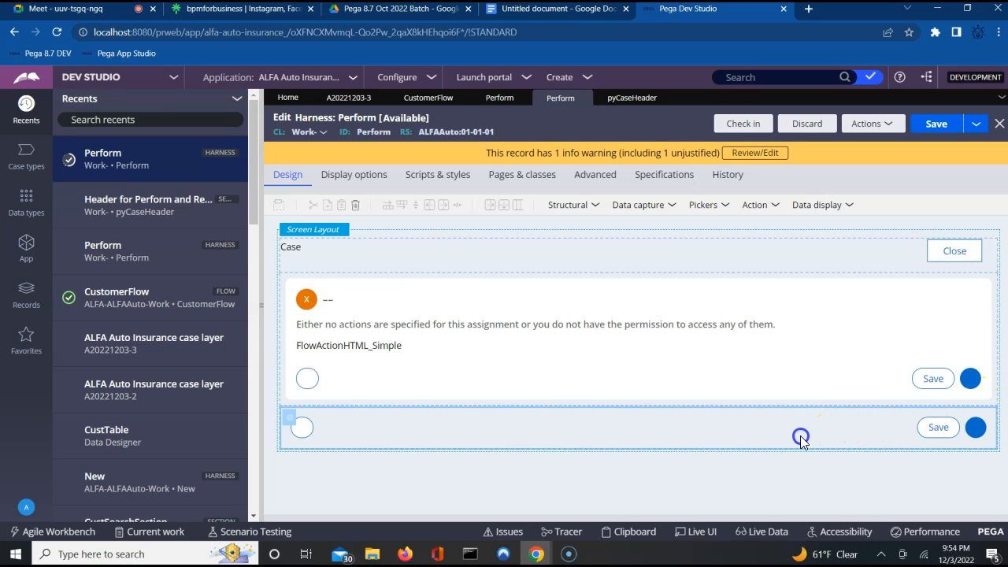
left_click(289, 418)
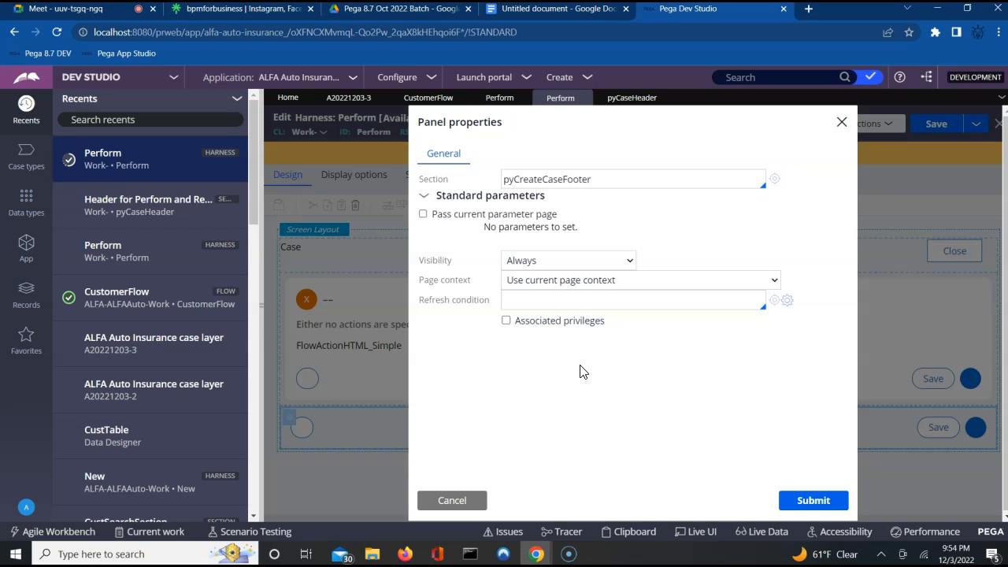
left_click(813, 500)
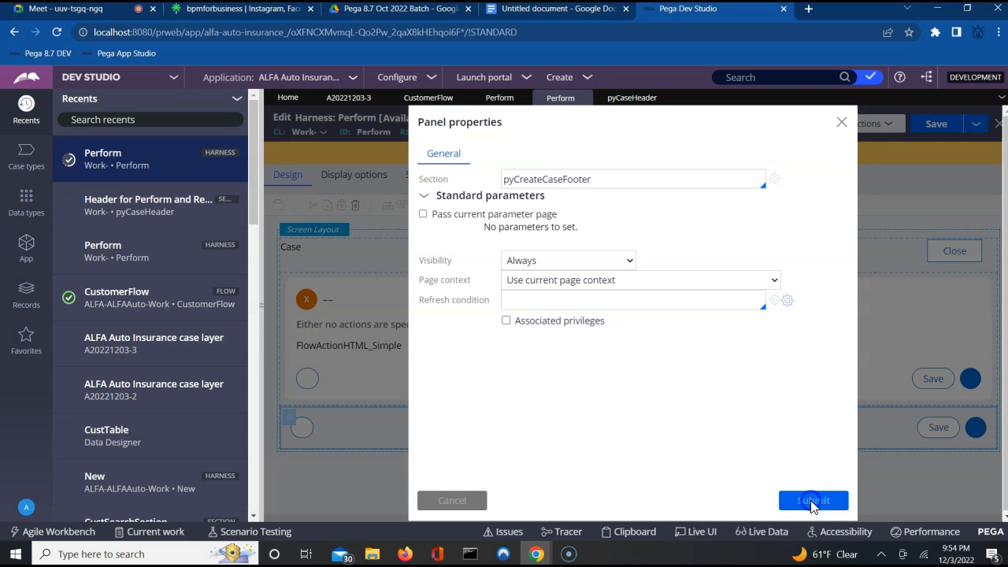
left_click(941, 128)
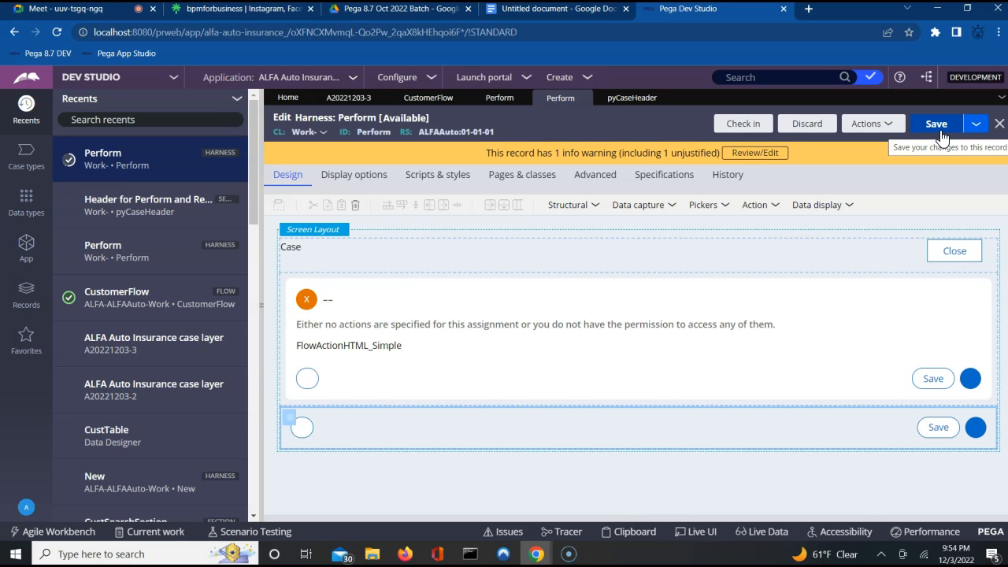
left_click(941, 128)
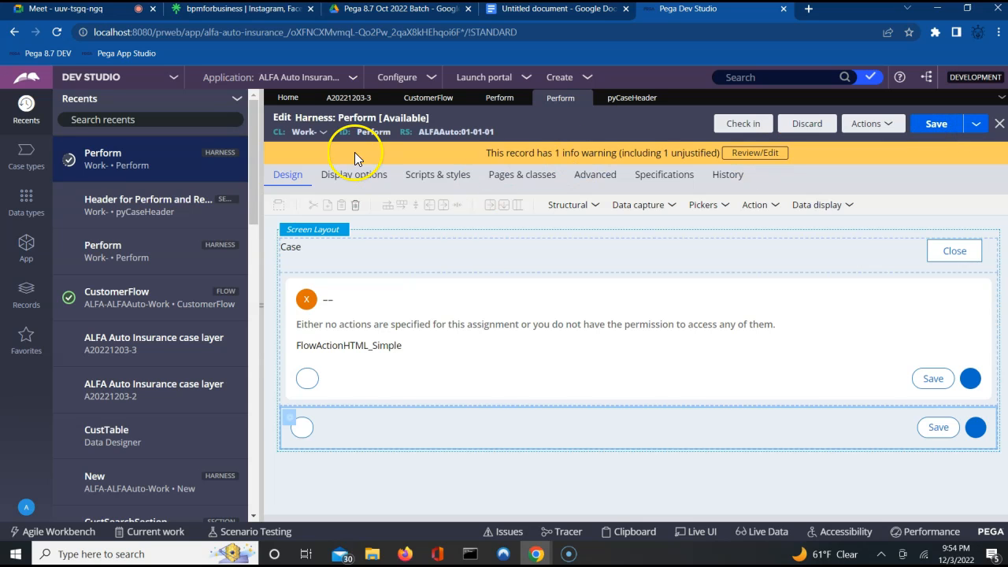
Review the form of the existing auto insurance case and run the CustomerFlow flow to start a new case
left_click(344, 101)
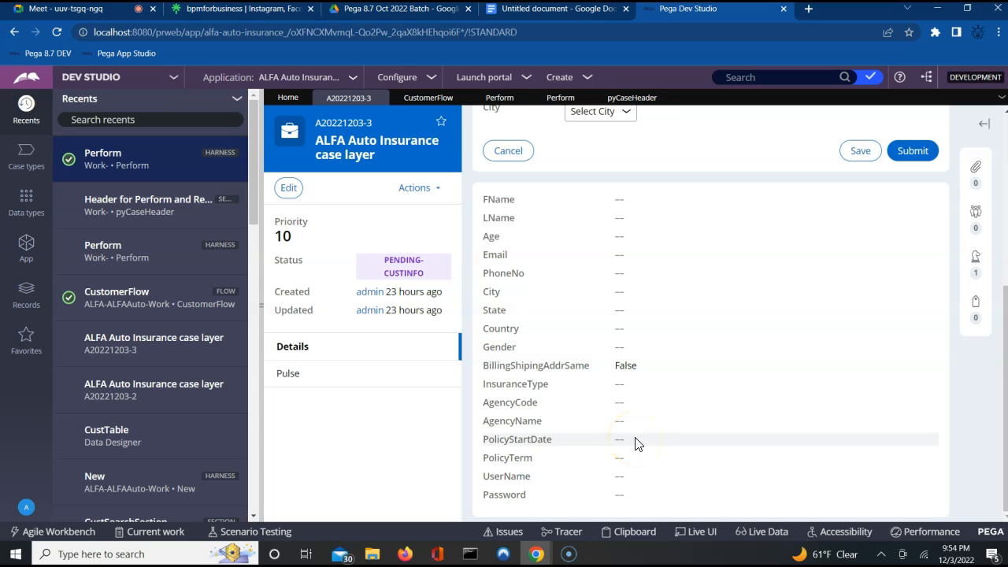
scroll(973, 447, "up", 4)
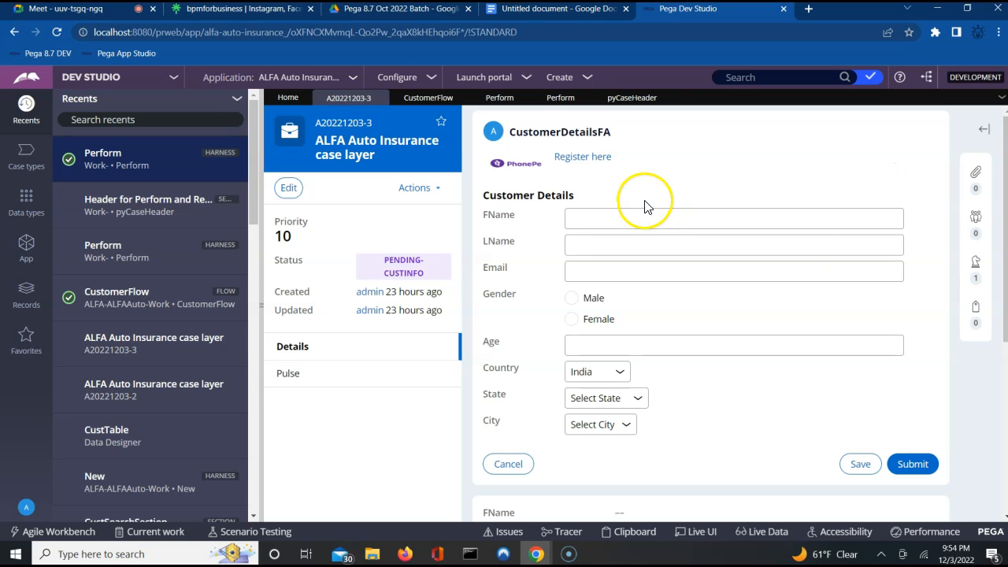
left_click(428, 98)
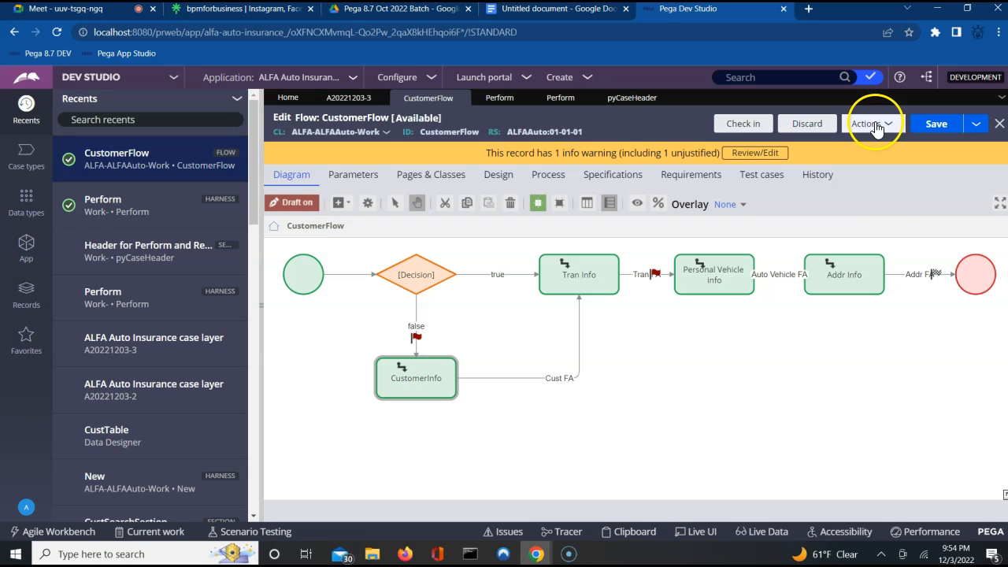
left_click(873, 125)
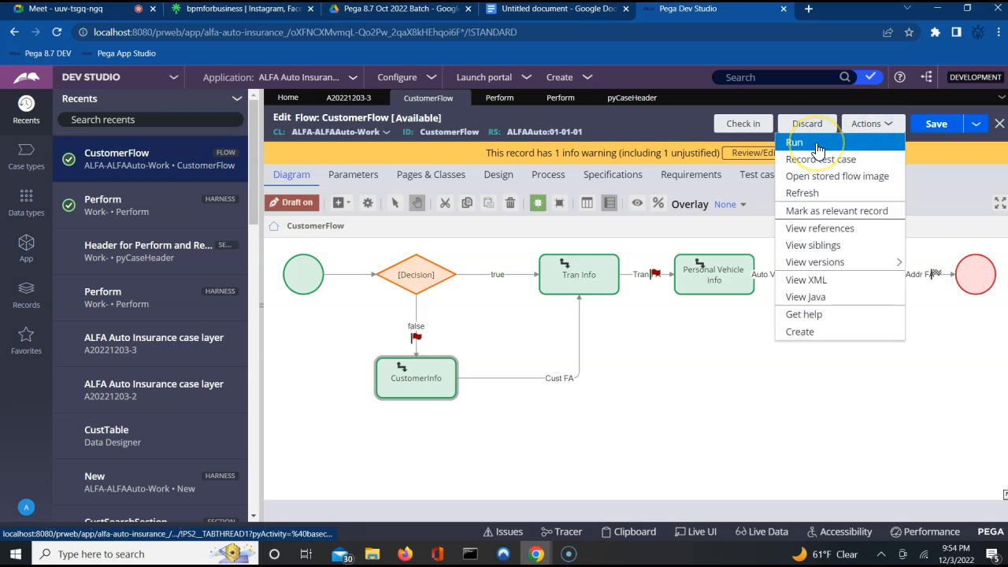
left_click(817, 144)
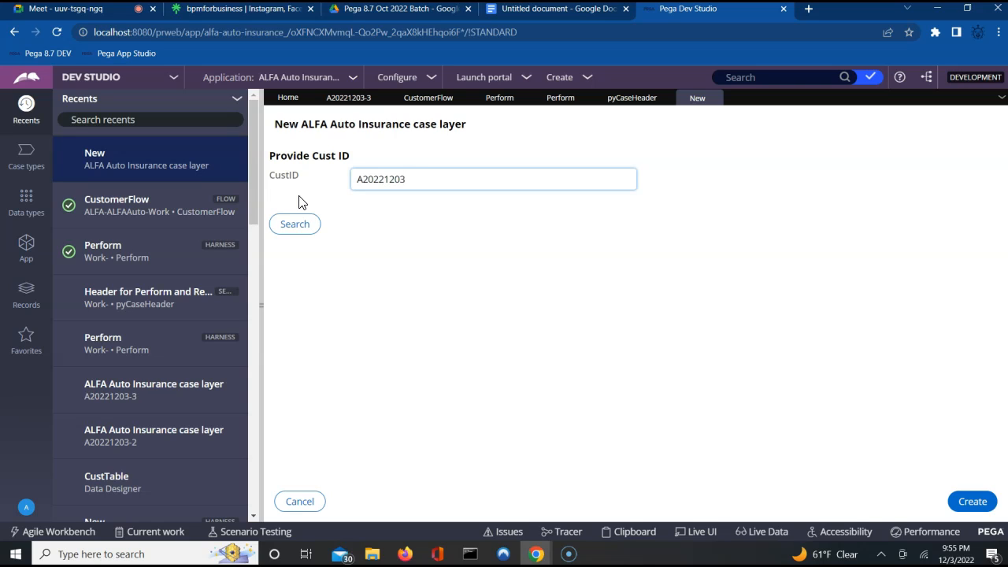
Try searching for two different customer IDs in the new case form, and clear the CustID value
left_click(298, 225)
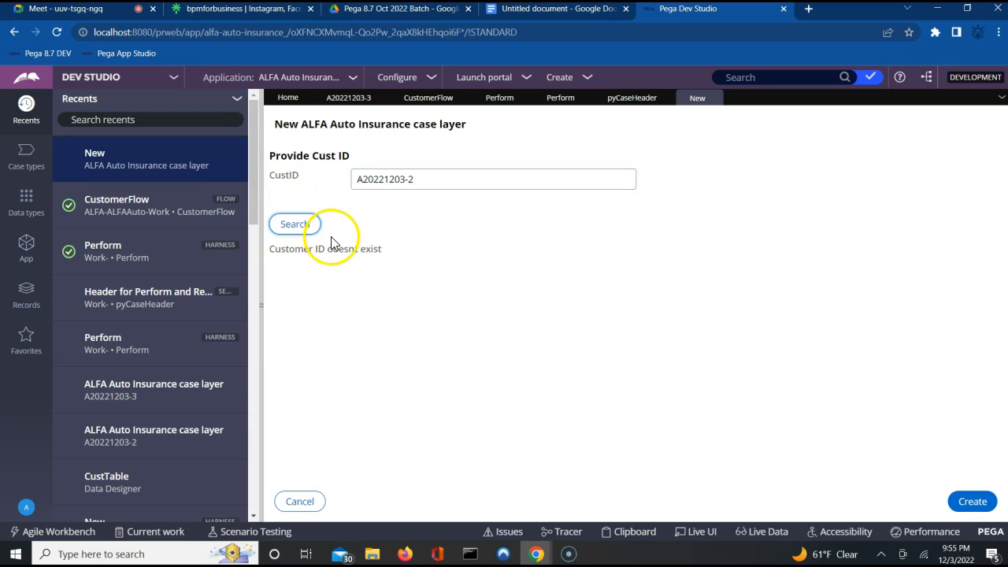
left_click(424, 179)
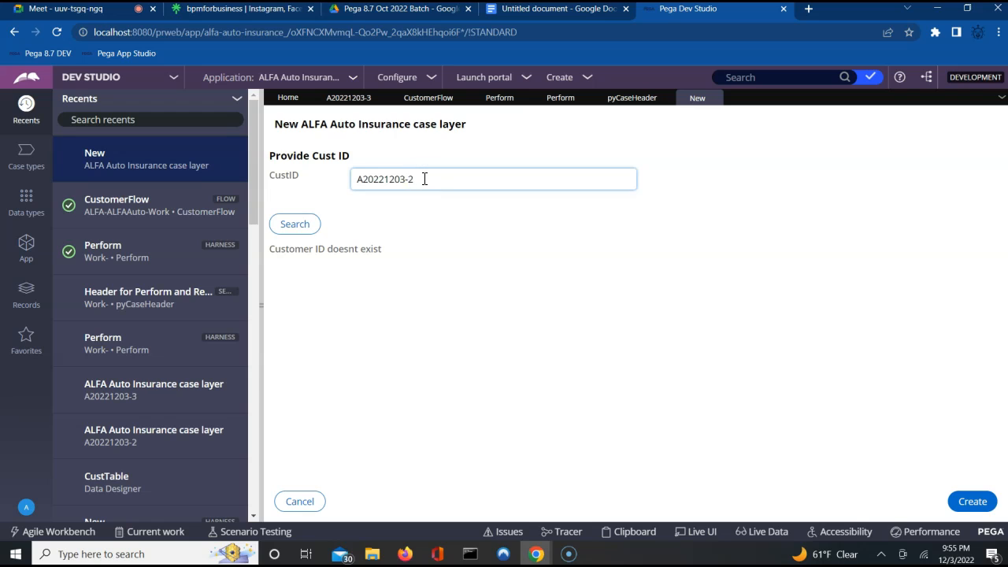
left_click(289, 227)
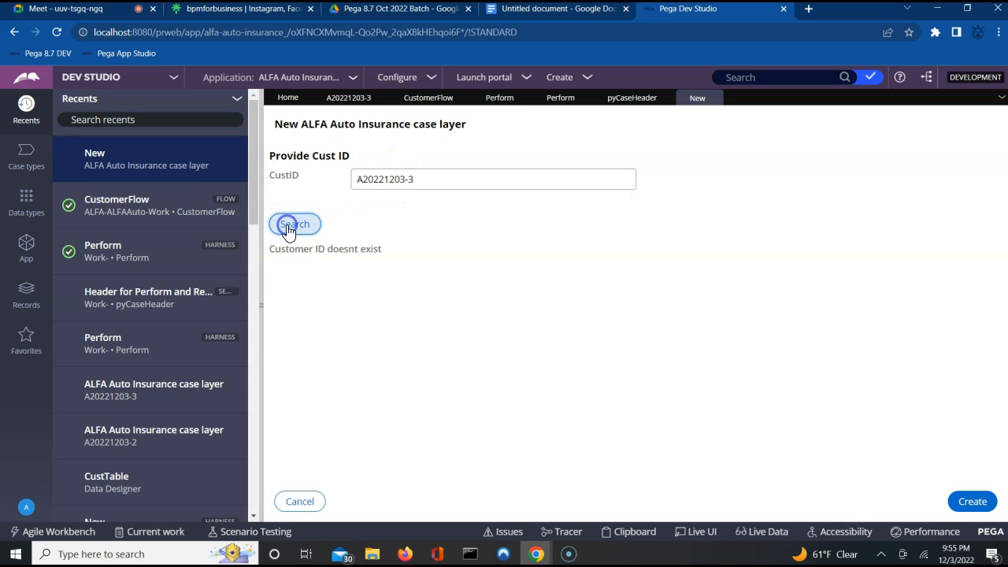
left_click(290, 225)
left_click(411, 176)
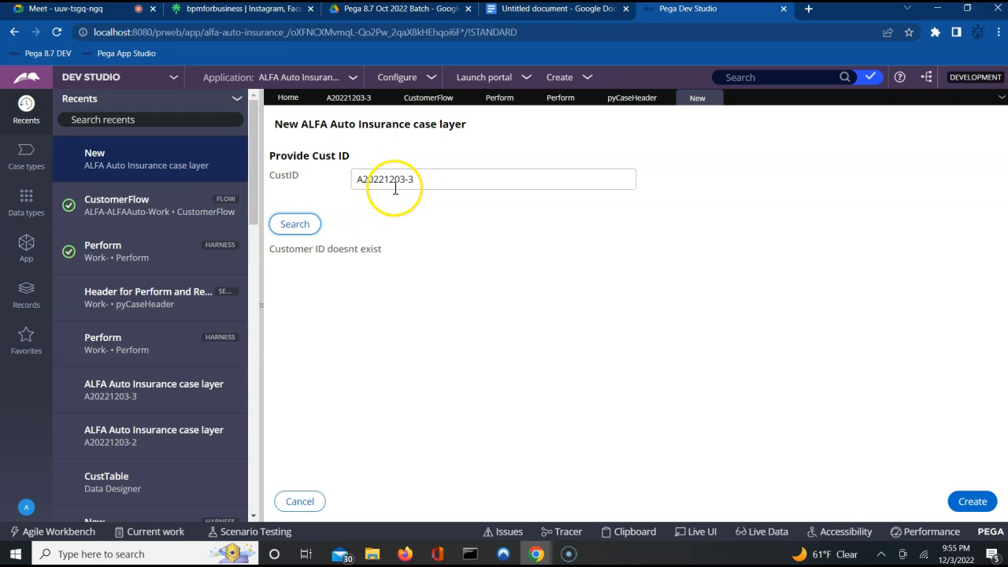
left_click(431, 180)
key("BackSpace")
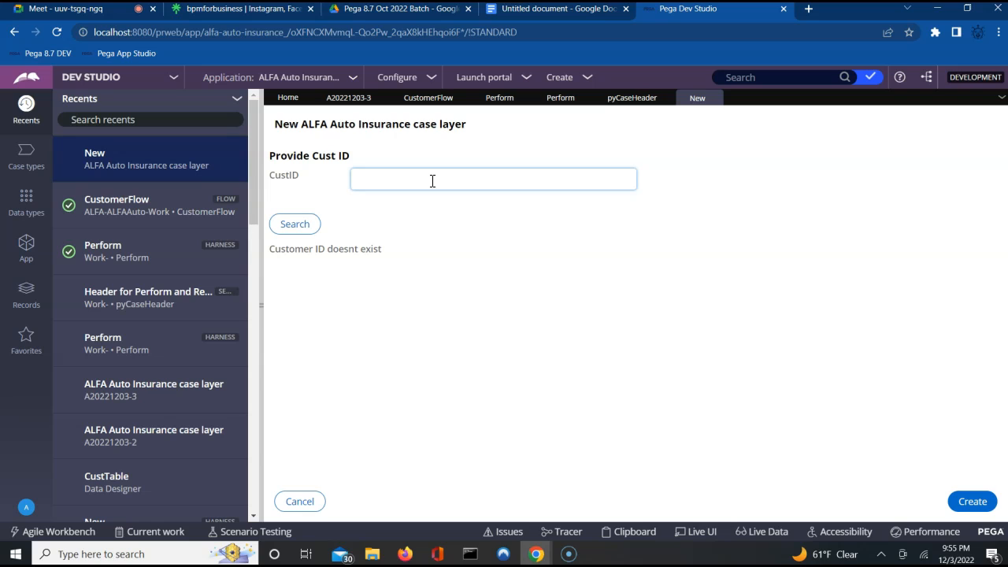
Open the CustTable data type and display its stored customer records
left_click(233, 264)
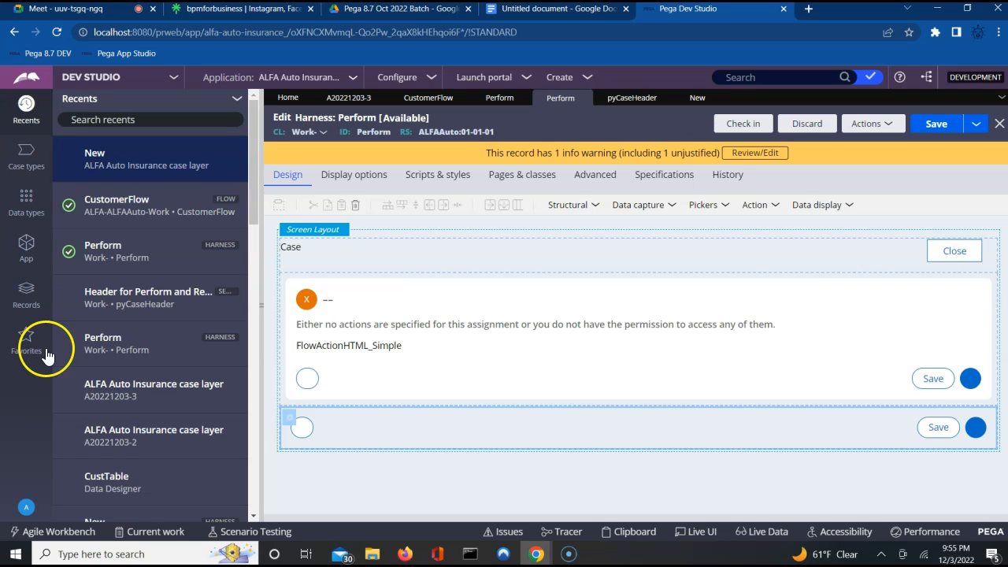
left_click(27, 248)
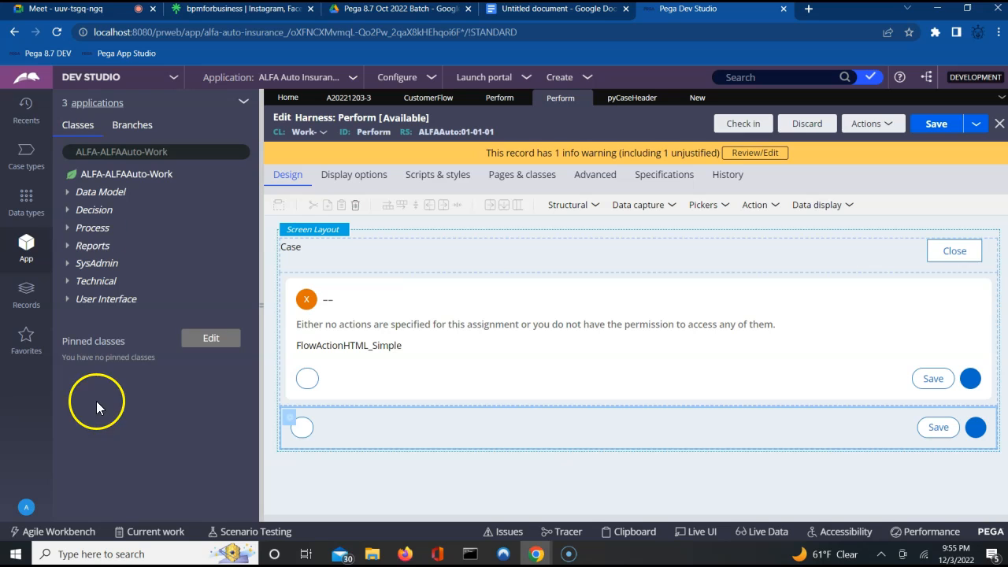
left_click(26, 110)
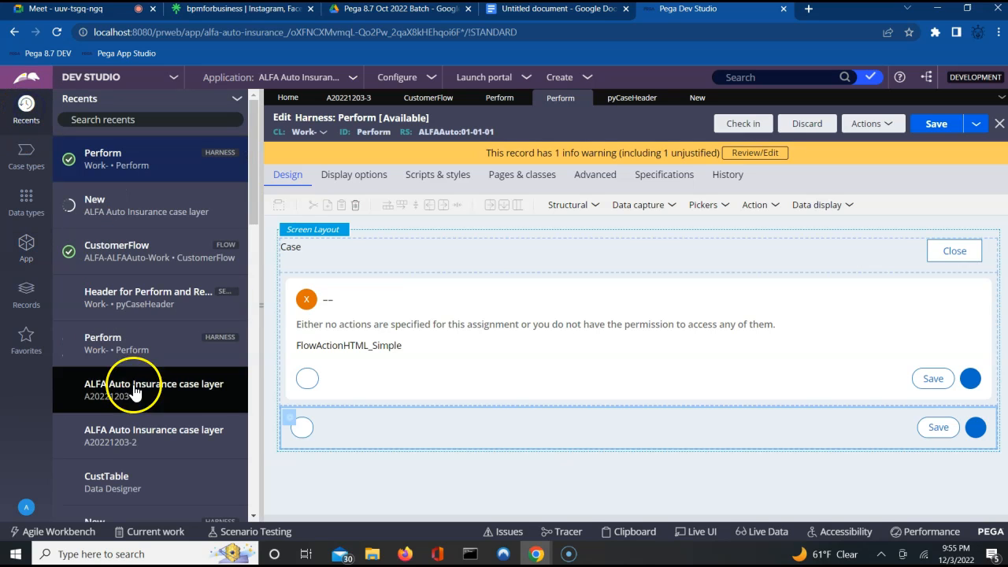
left_click(122, 490)
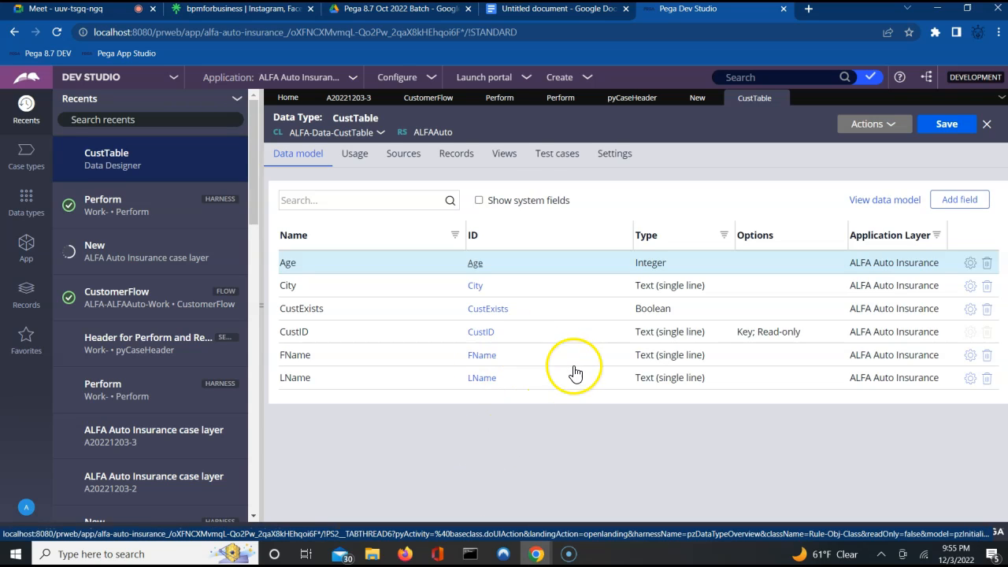
left_click(447, 156)
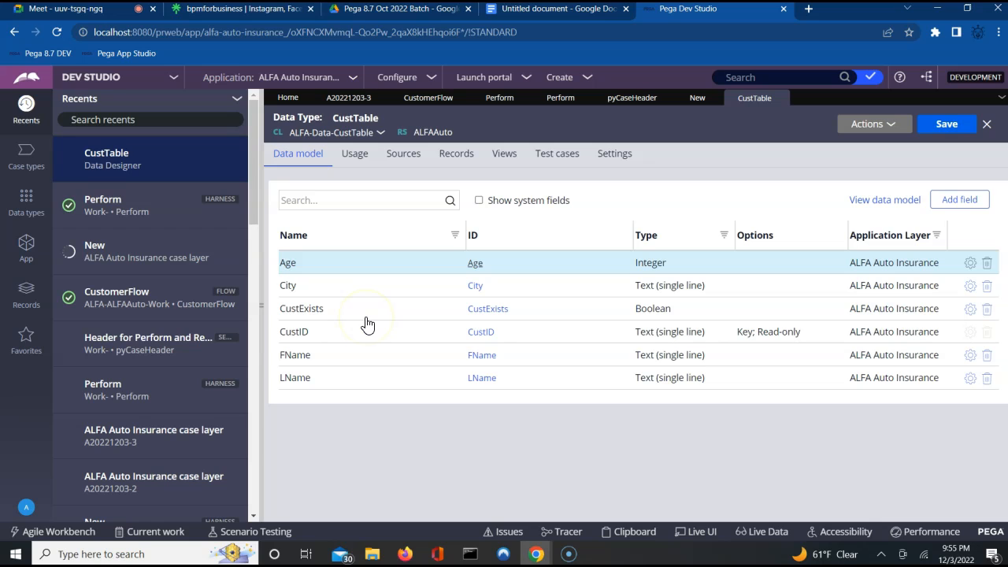
left_click(451, 154)
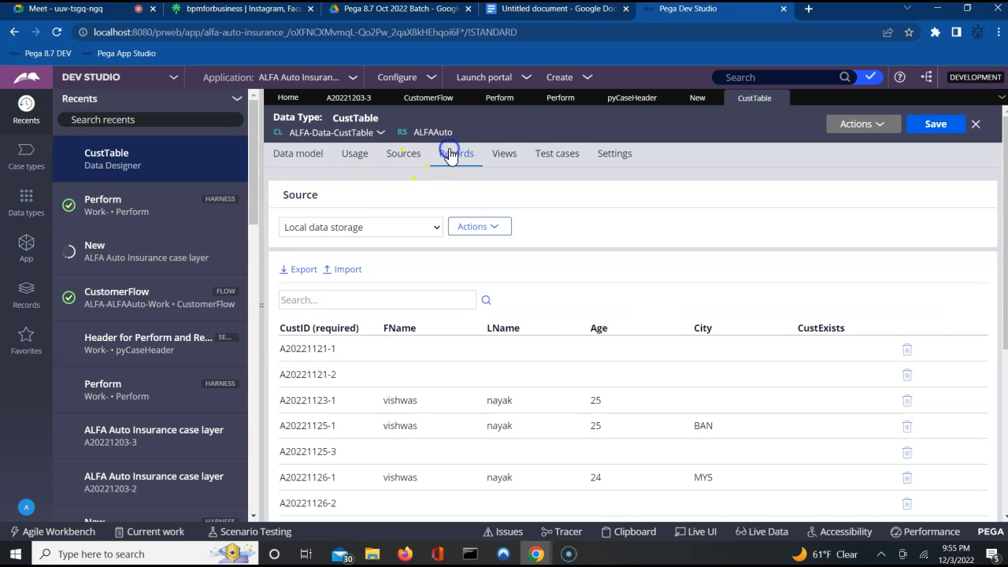
Copy the customer ID of the CustTable record whose city is BAN
left_click(343, 405)
left_click(313, 428)
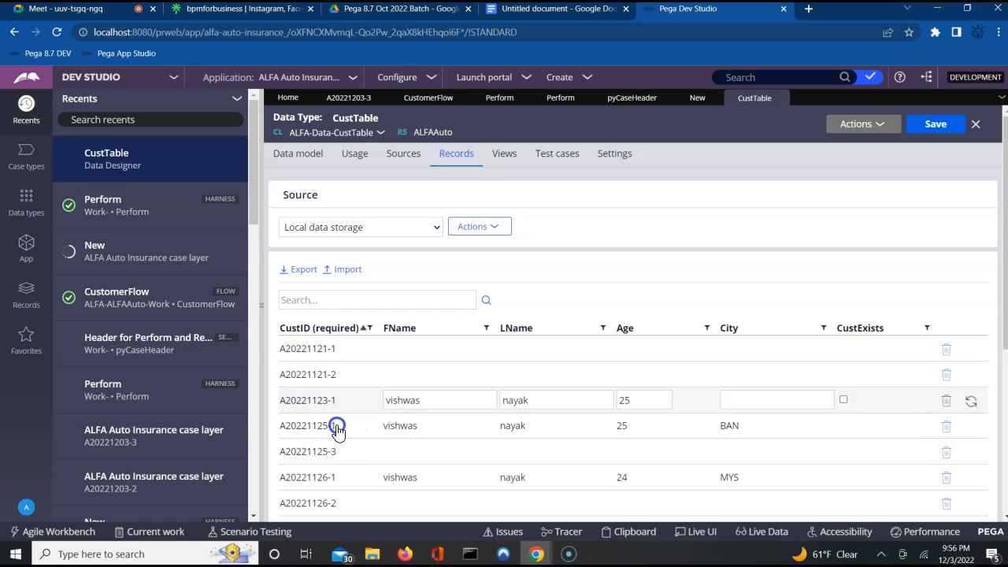
double_click(316, 434)
key("ctrl+c")
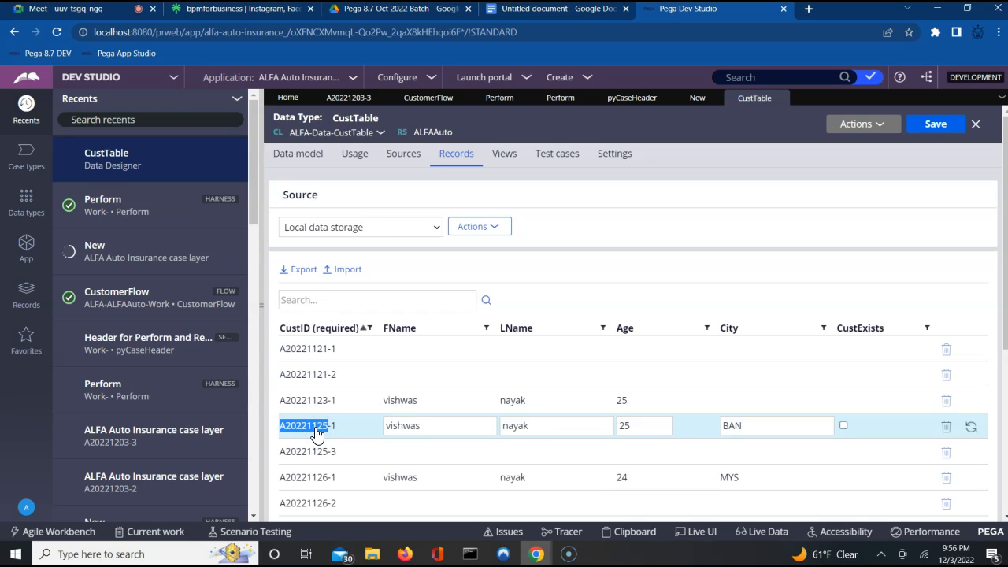
Look up the copied customer ID in the new case form and create the case
left_click(694, 104)
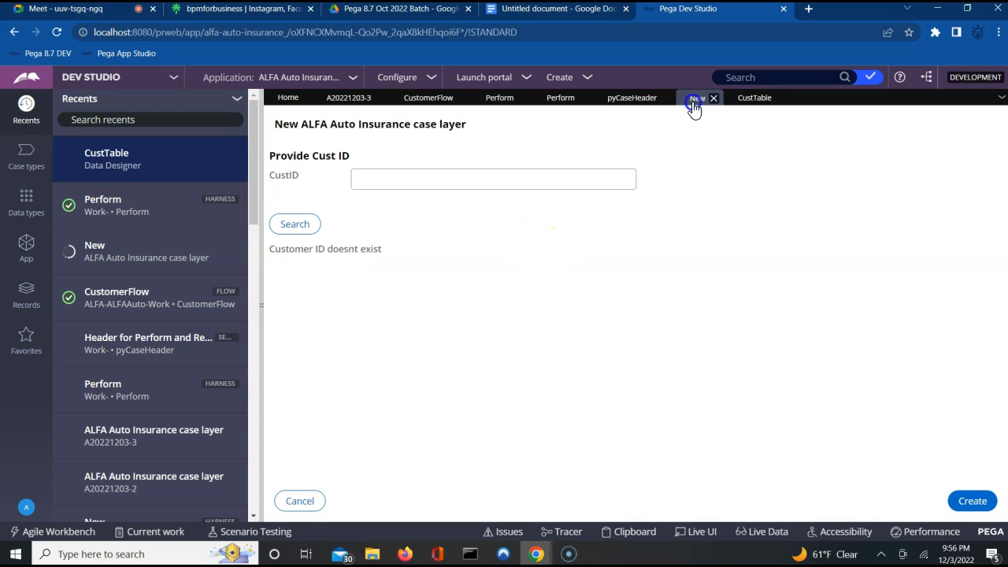
left_click(475, 178)
key("ctrl+v")
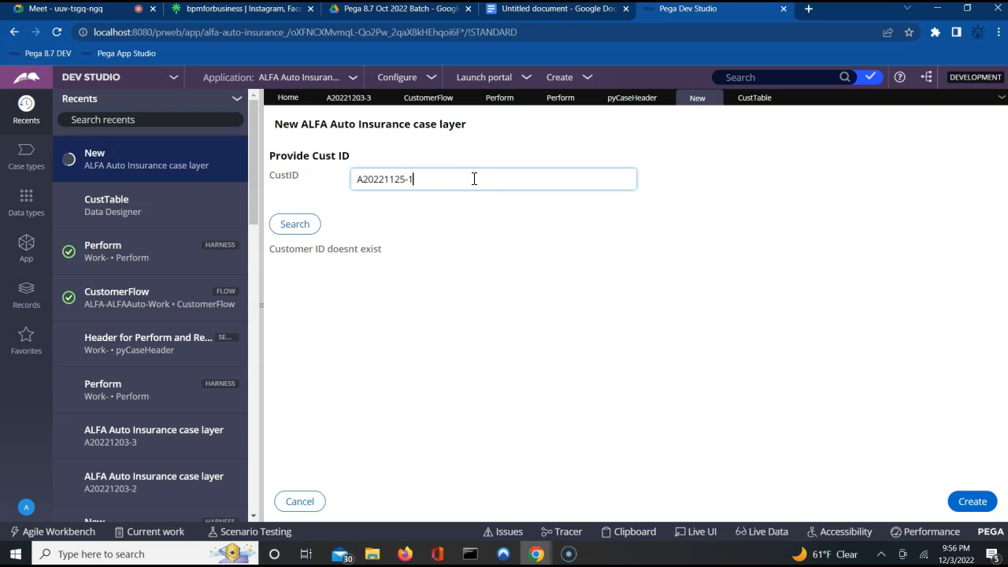
left_click(295, 225)
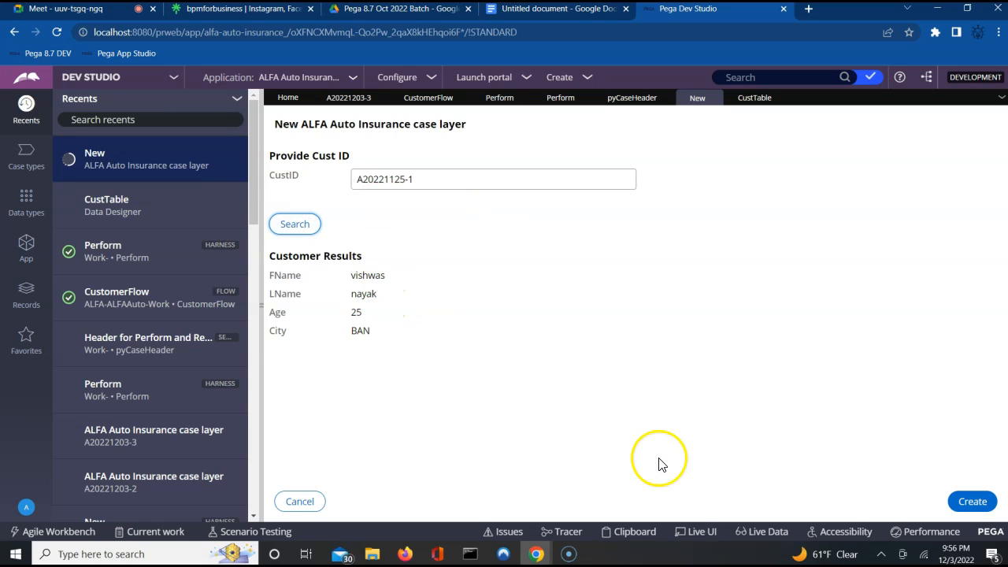
left_click(971, 503)
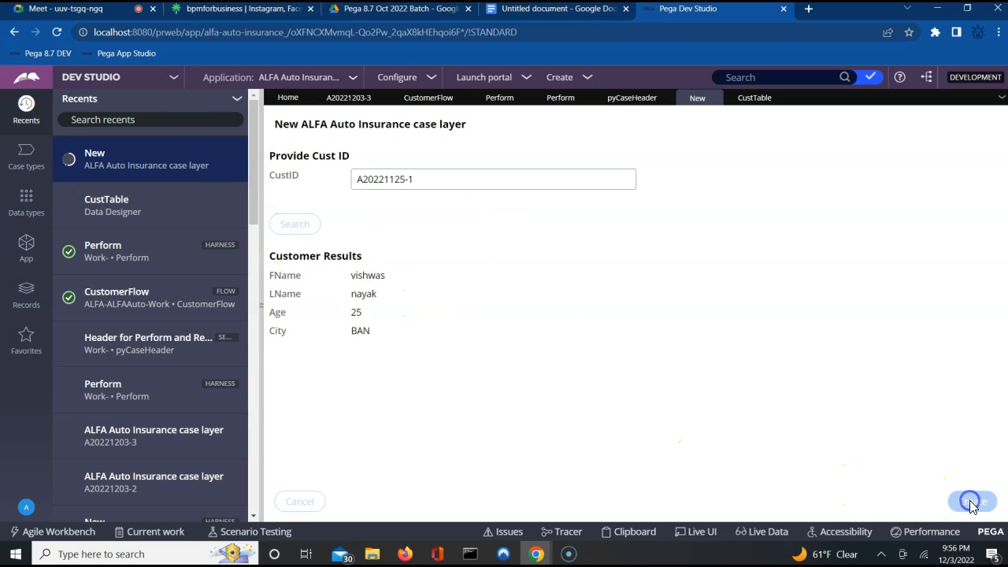
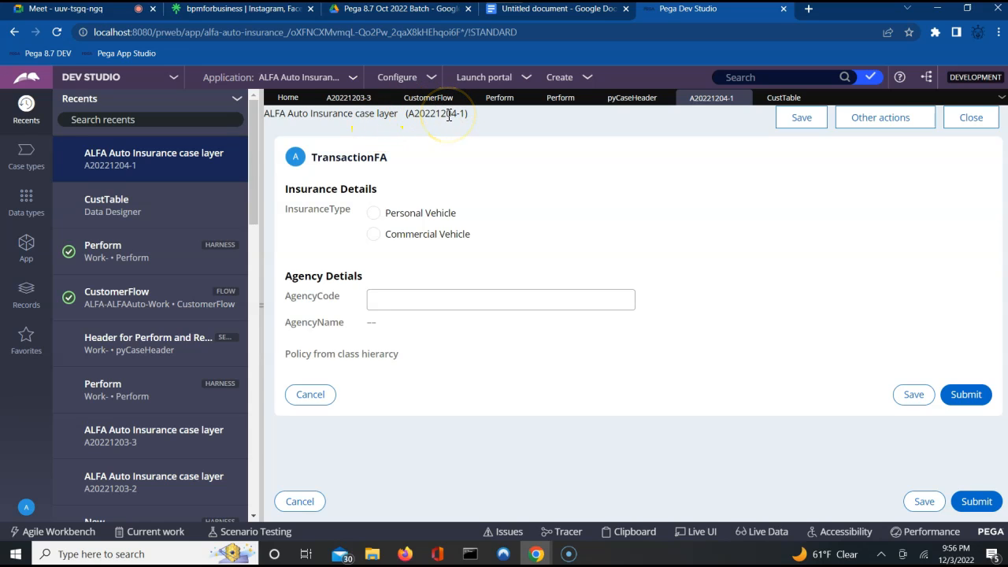
Compare the new case's layout with the older case and return to the ALFAAuto Perform harness
left_click(352, 100)
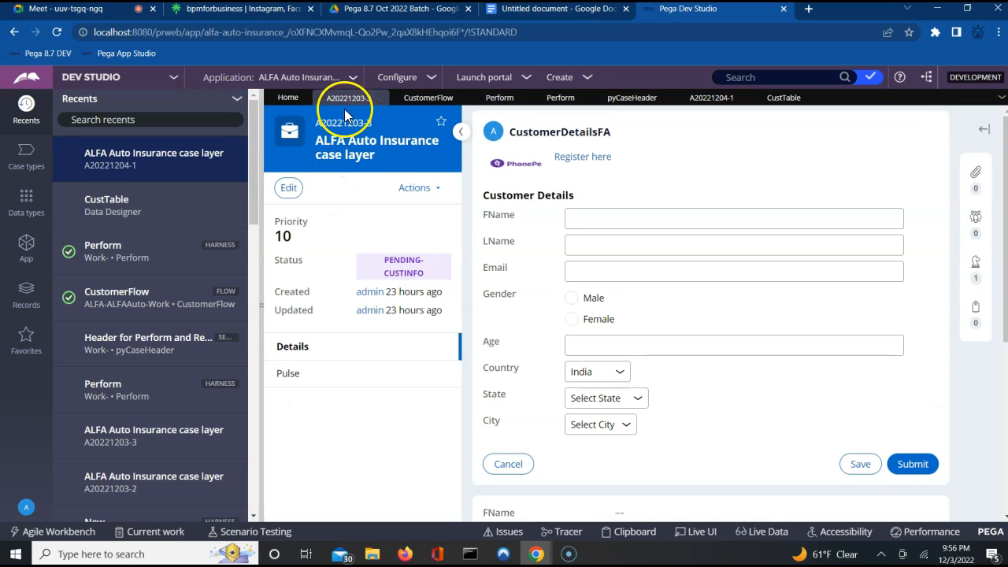
left_click(485, 98)
left_click(548, 100)
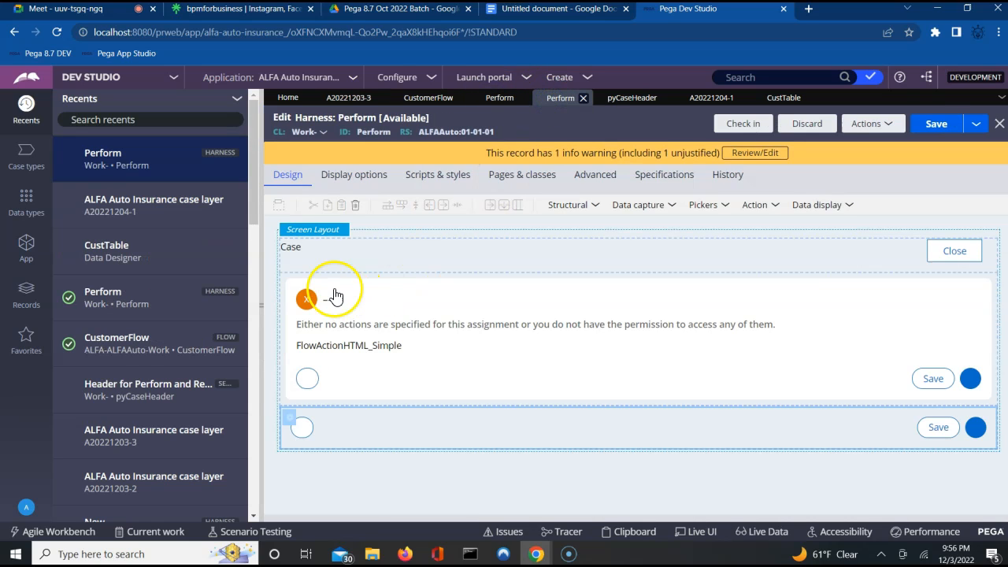
In case A20221204-1, choose Personal Vehicle as the insurance type and submit the transaction form
left_click(703, 97)
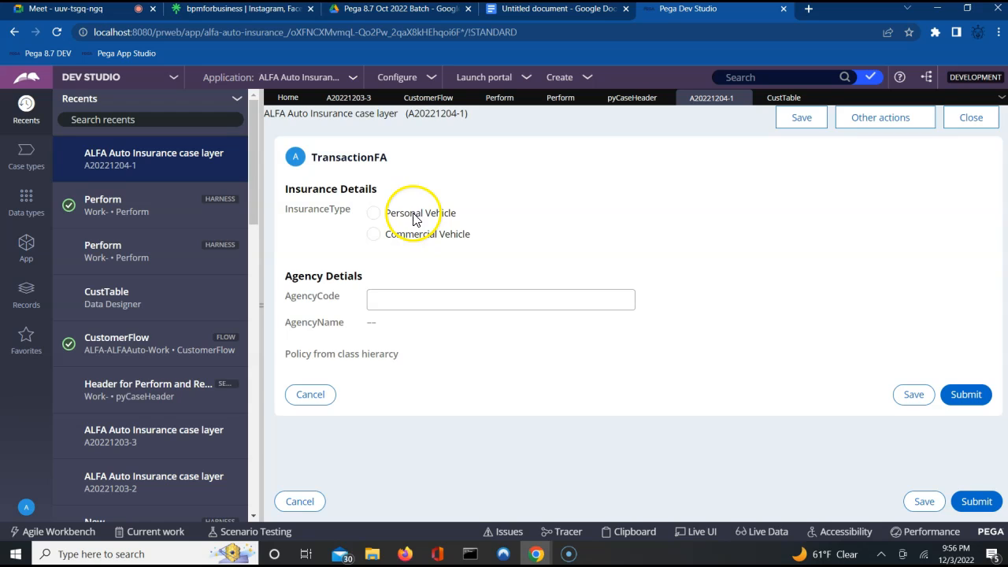
left_click(373, 212)
left_click(969, 397)
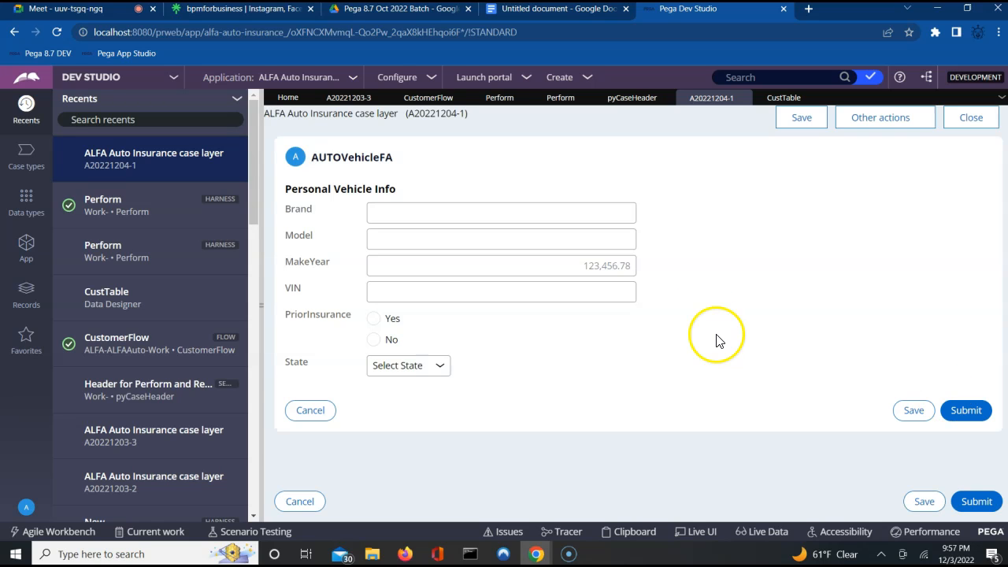
Inspect the State dropdown with Live UI and trace its parent rules up to the Perform harness
left_click(420, 371)
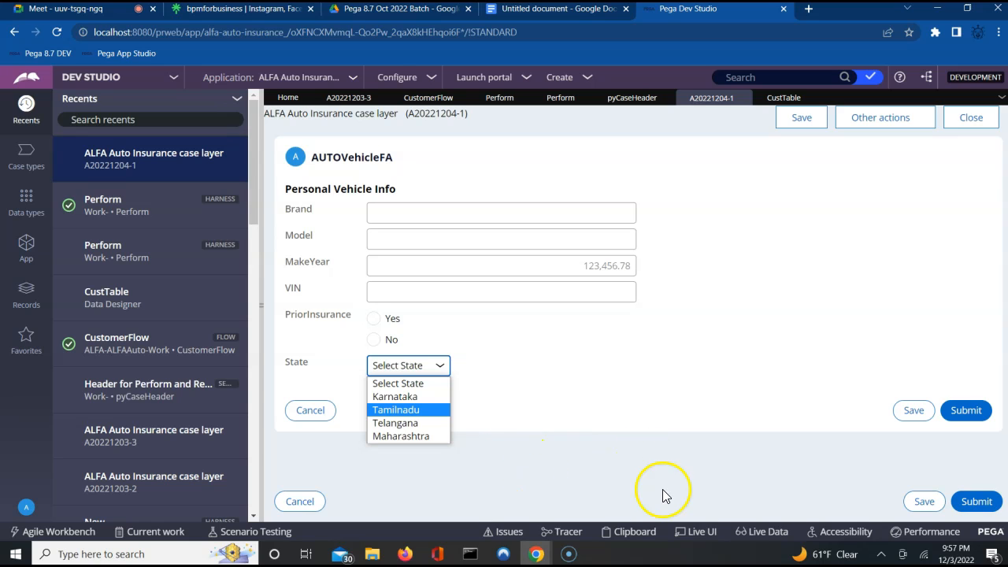
left_click(701, 542)
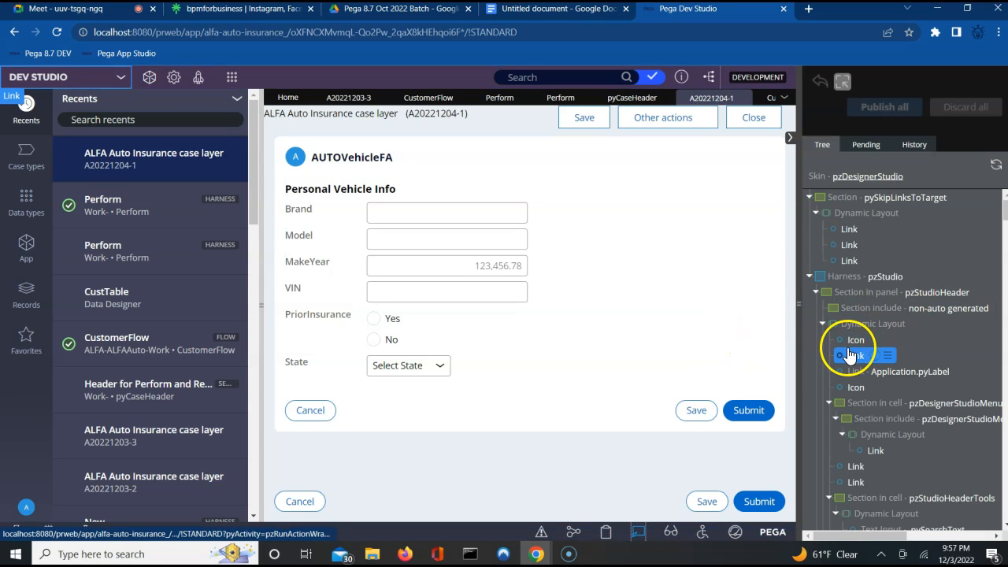
left_click(440, 374)
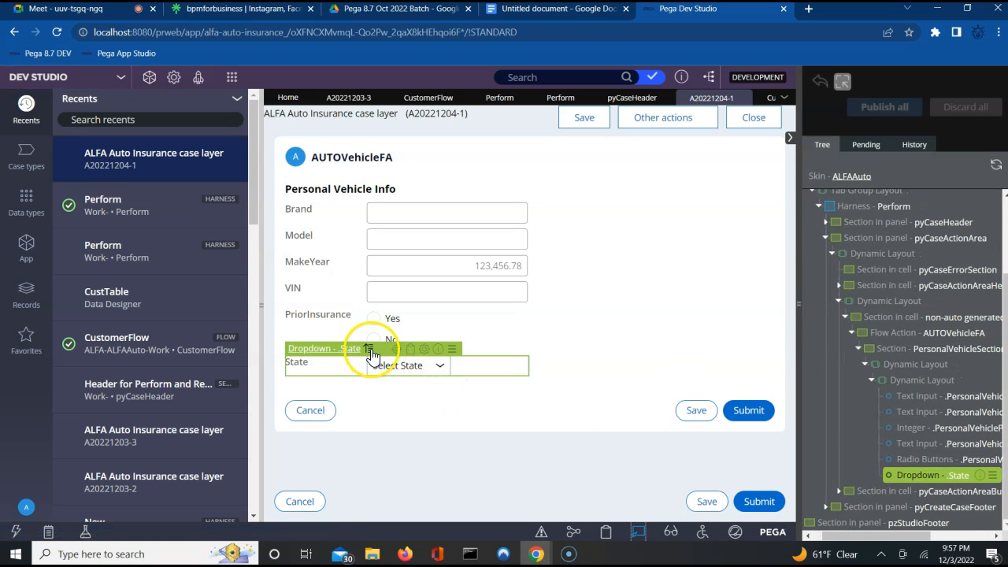
left_click(370, 351)
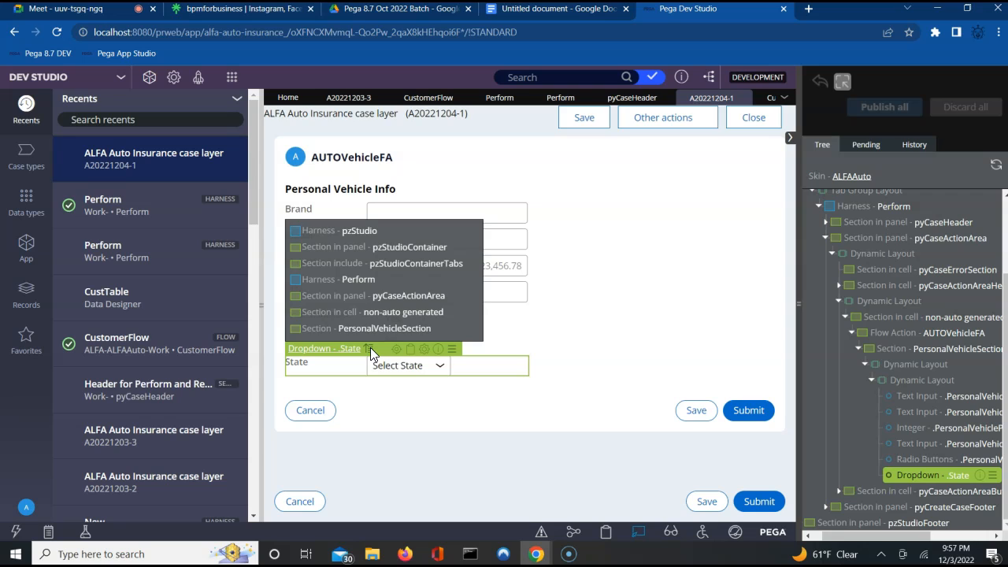
left_click(385, 285)
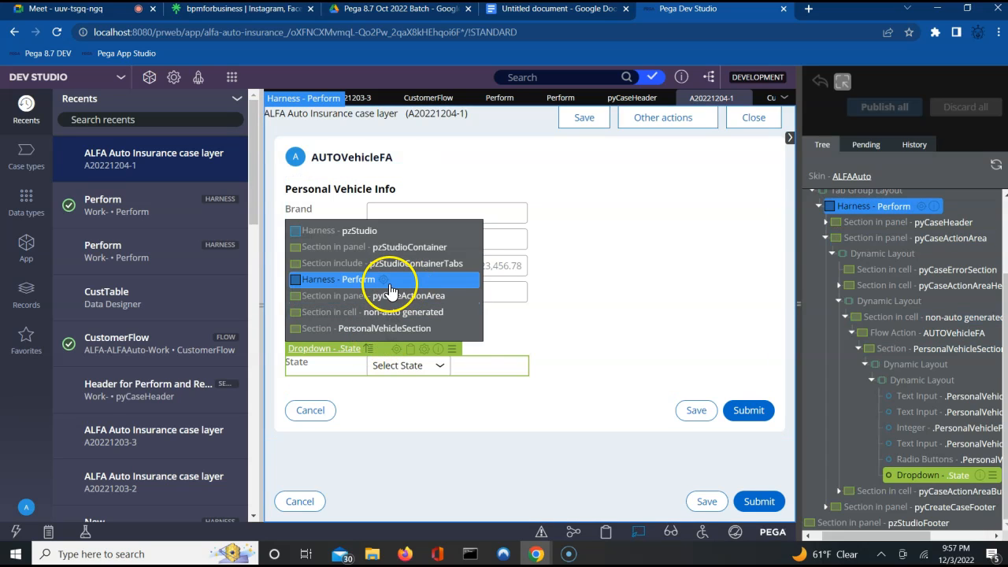
left_click(640, 535)
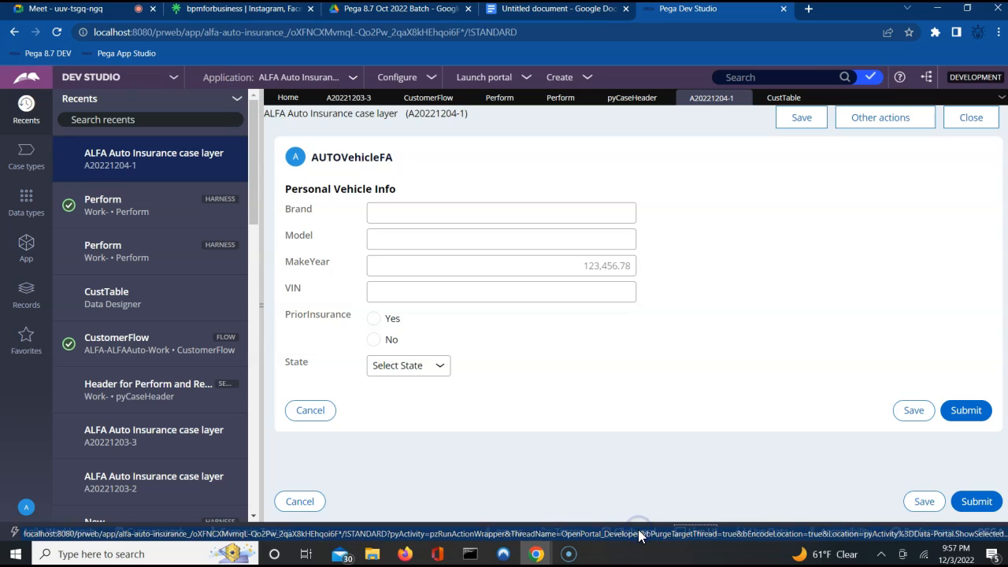
Try to set the ALFAAuto Perform harness's availability to Not Available and save the rule
left_click(559, 99)
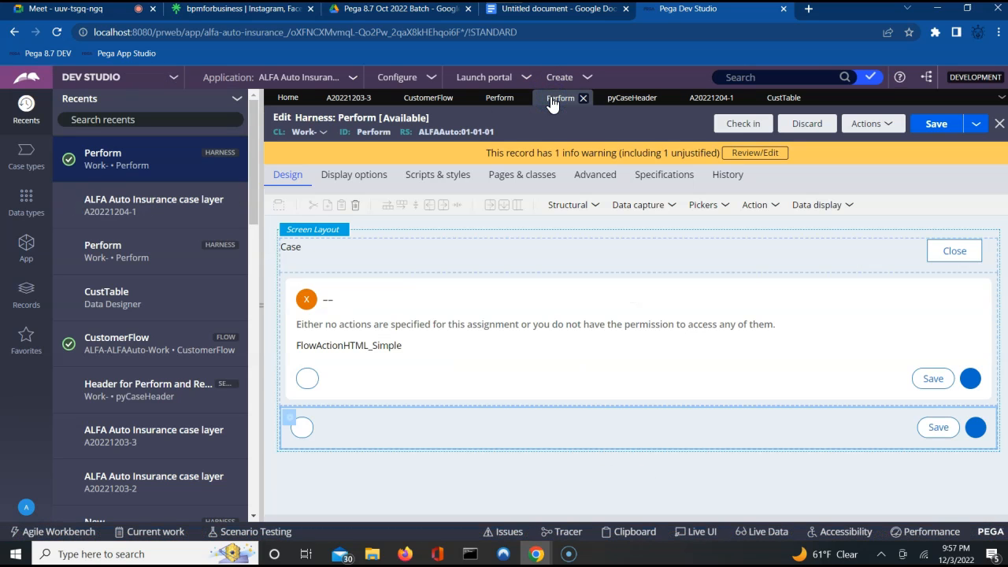
left_click(400, 119)
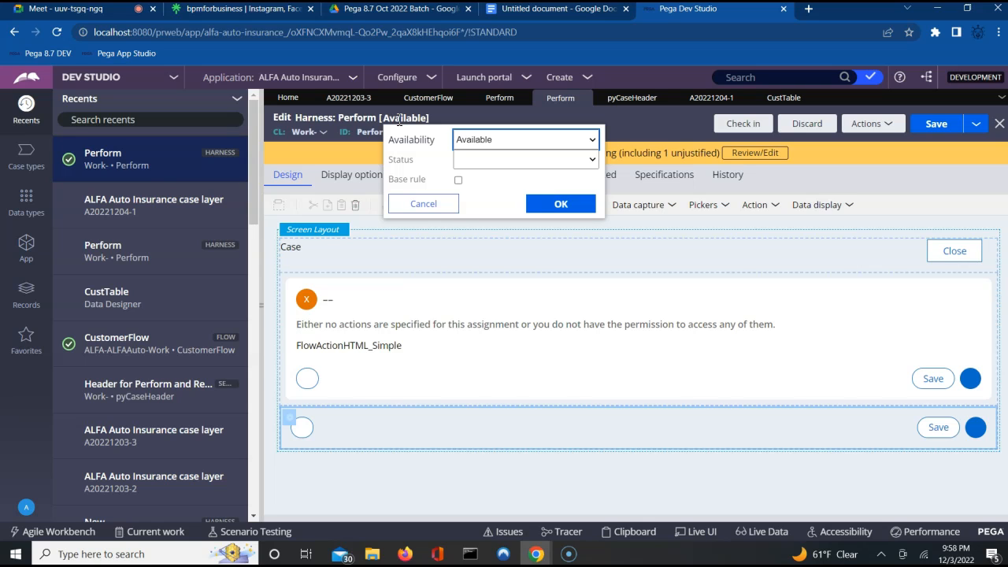
left_click(504, 141)
left_click(498, 166)
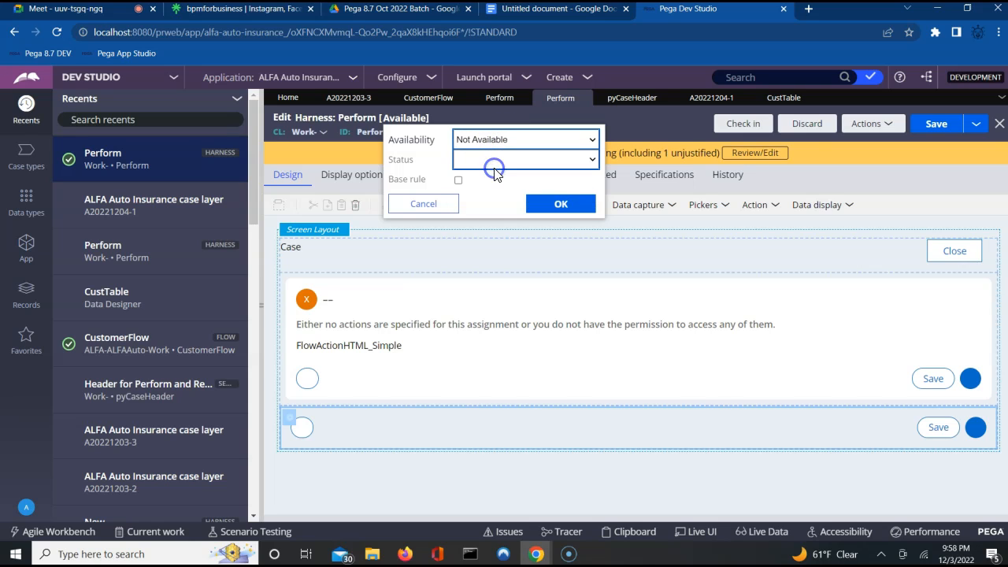
left_click(559, 206)
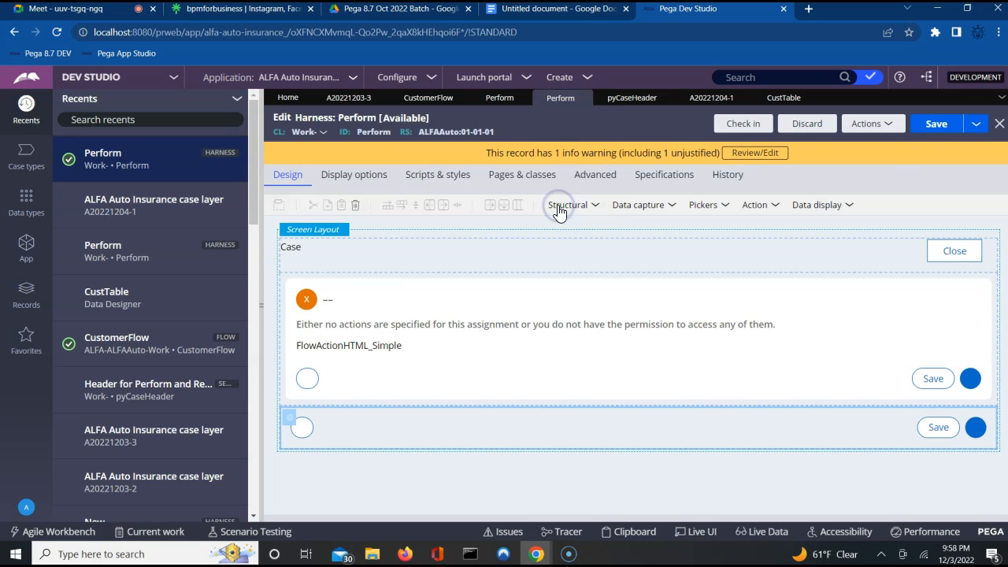
left_click(939, 126)
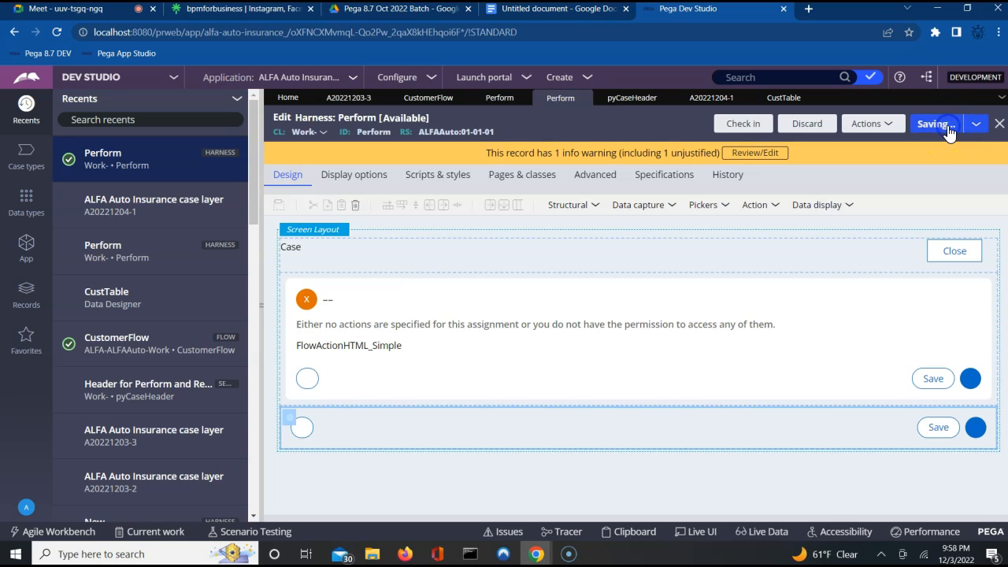
Run CustomerFlow, search for the prefilled customer ID and create a new case
left_click(443, 100)
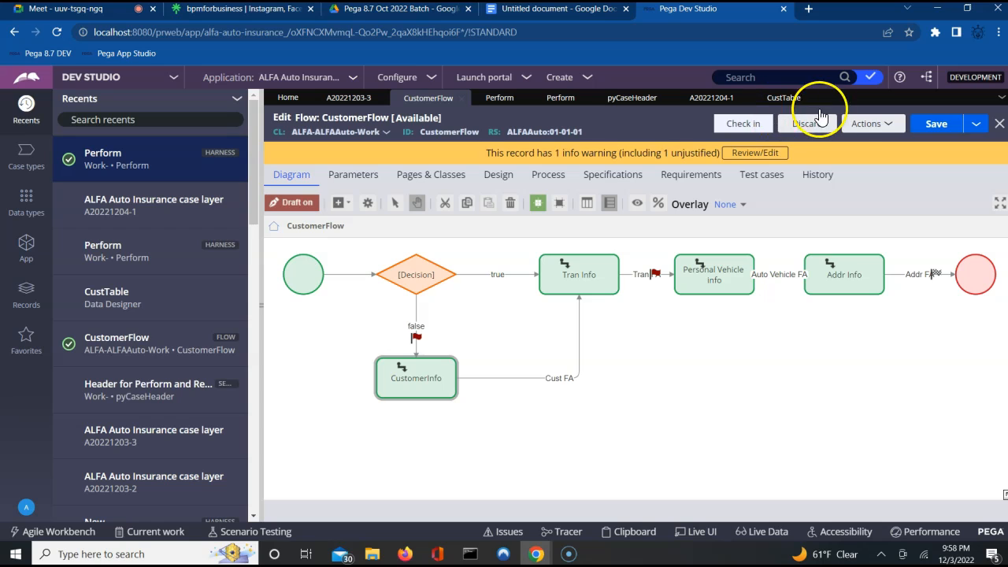
left_click(871, 126)
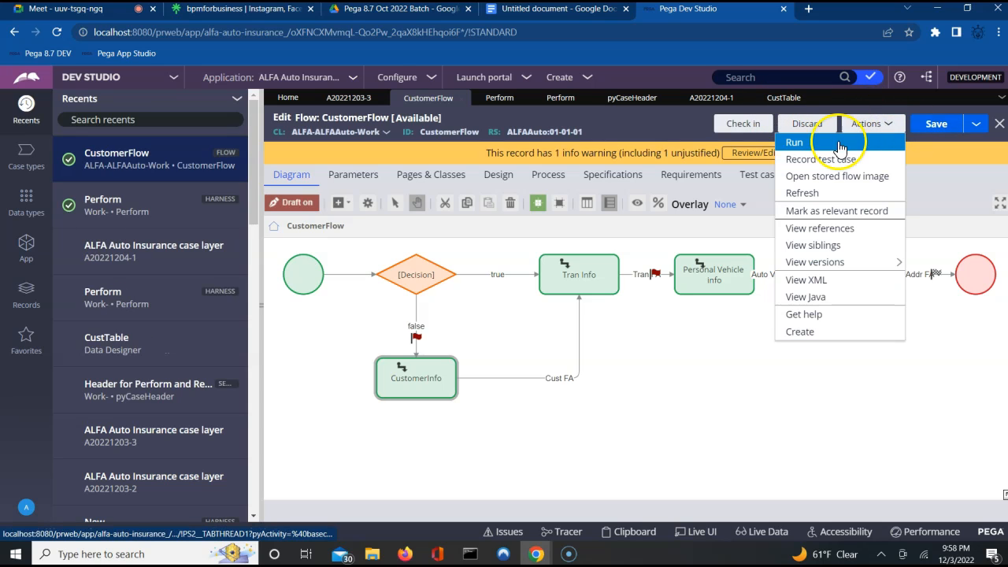
left_click(799, 143)
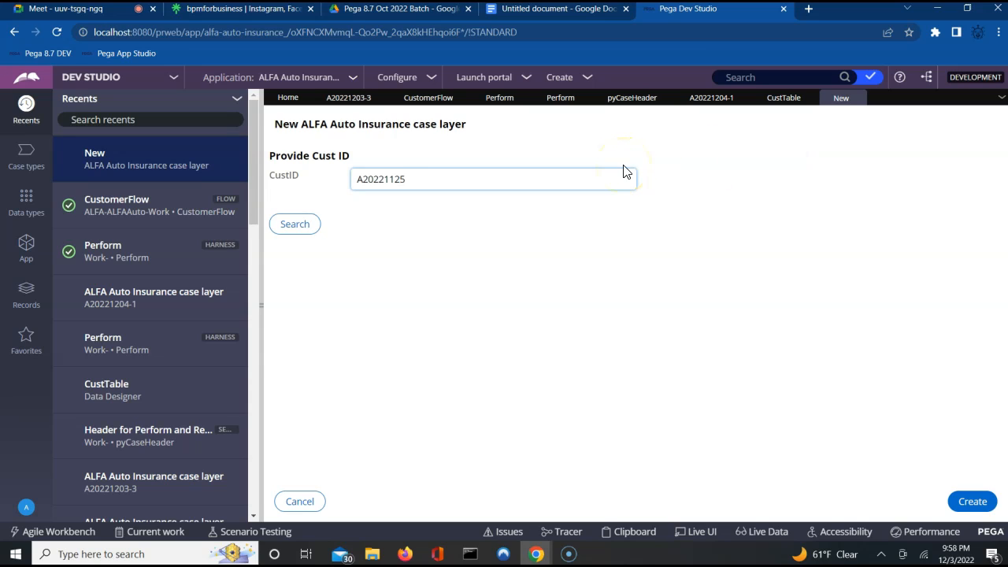
left_click(297, 229)
left_click(971, 501)
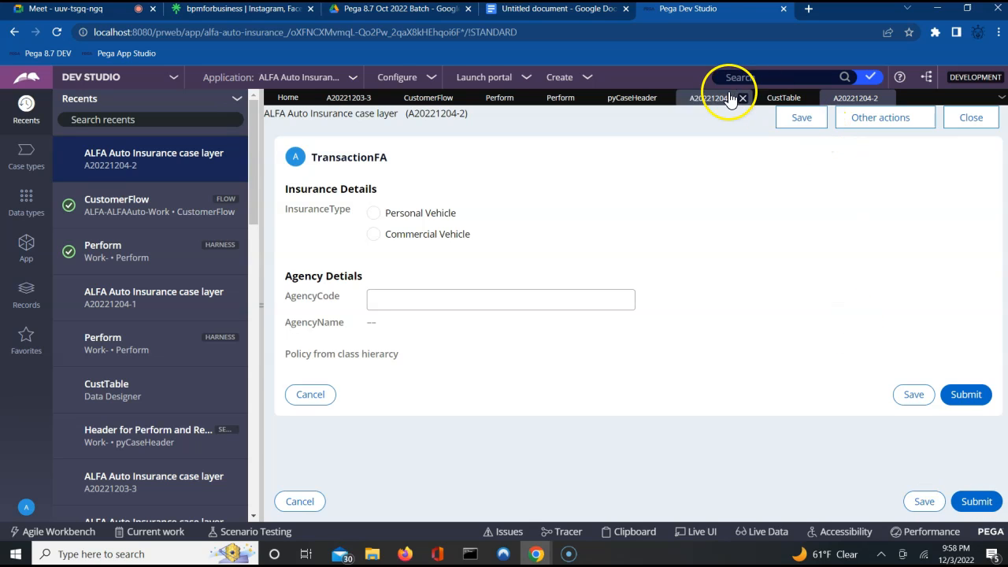
Retry changing the ALFAAuto Perform harness's availability to Not Available
left_click(559, 98)
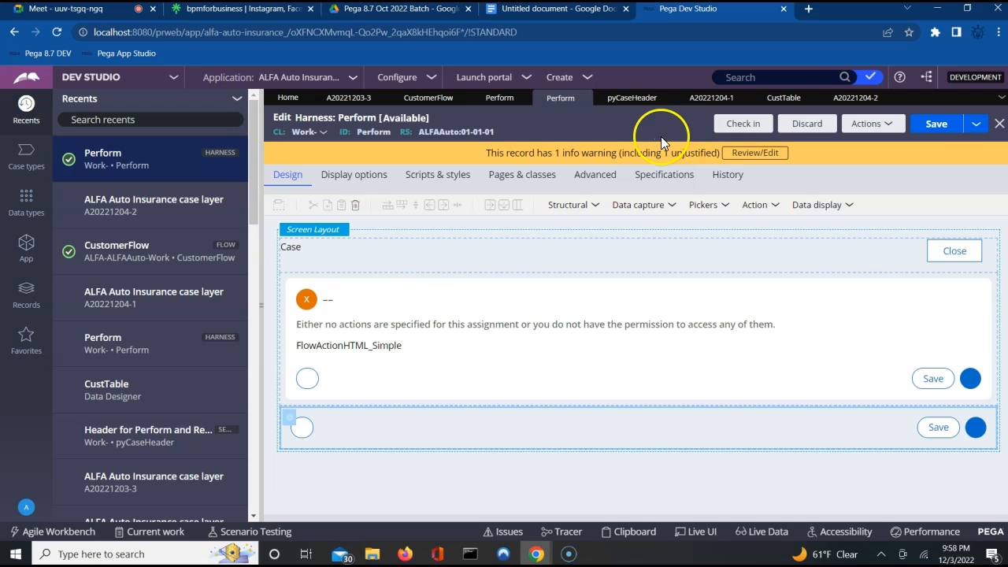
left_click(402, 117)
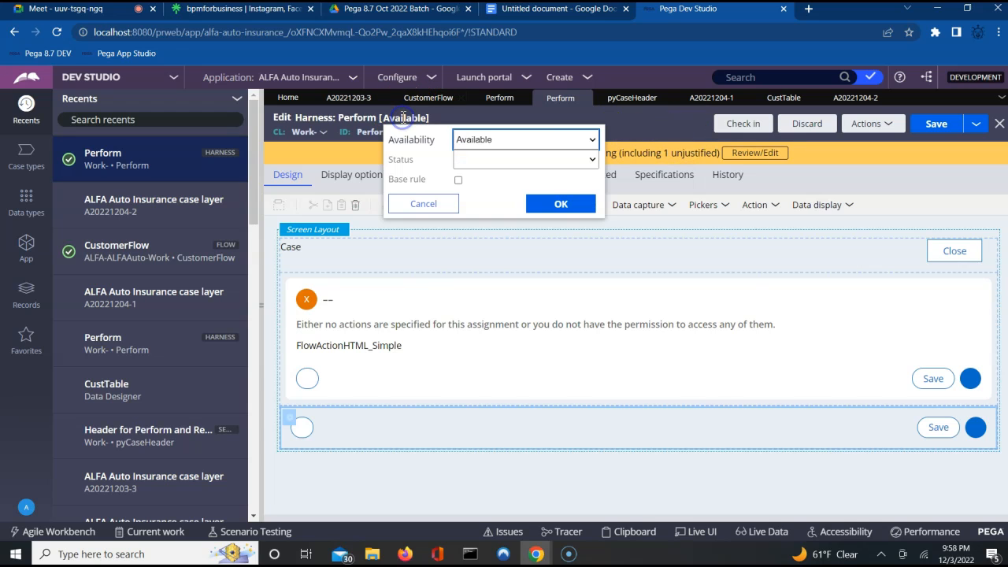
left_click(513, 141)
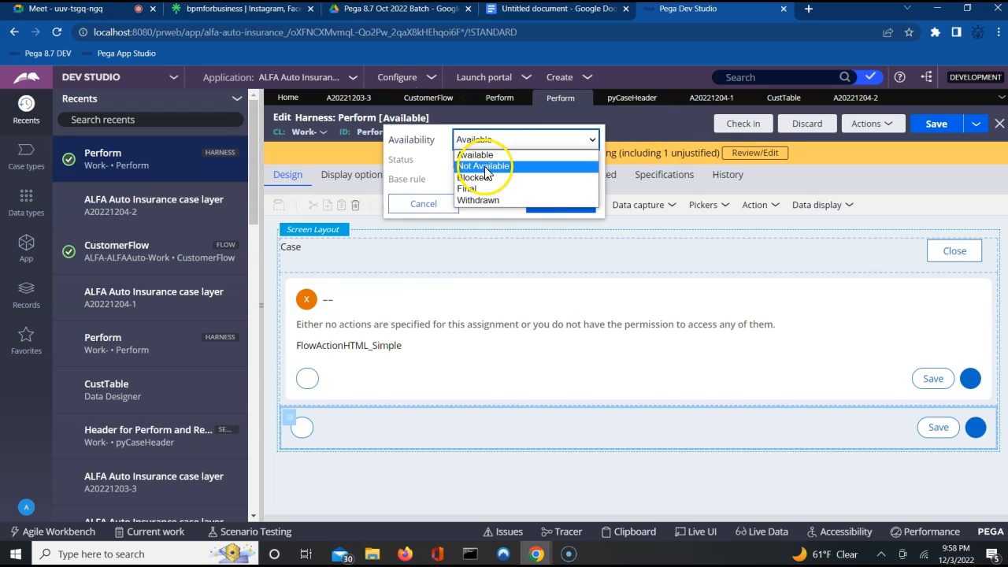
left_click(483, 163)
left_click(546, 204)
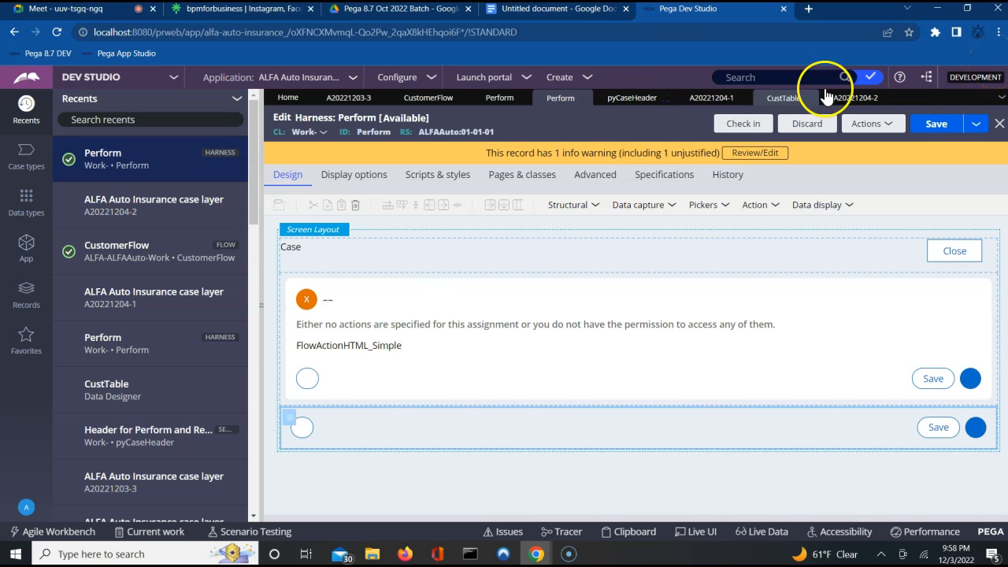
left_click(399, 119)
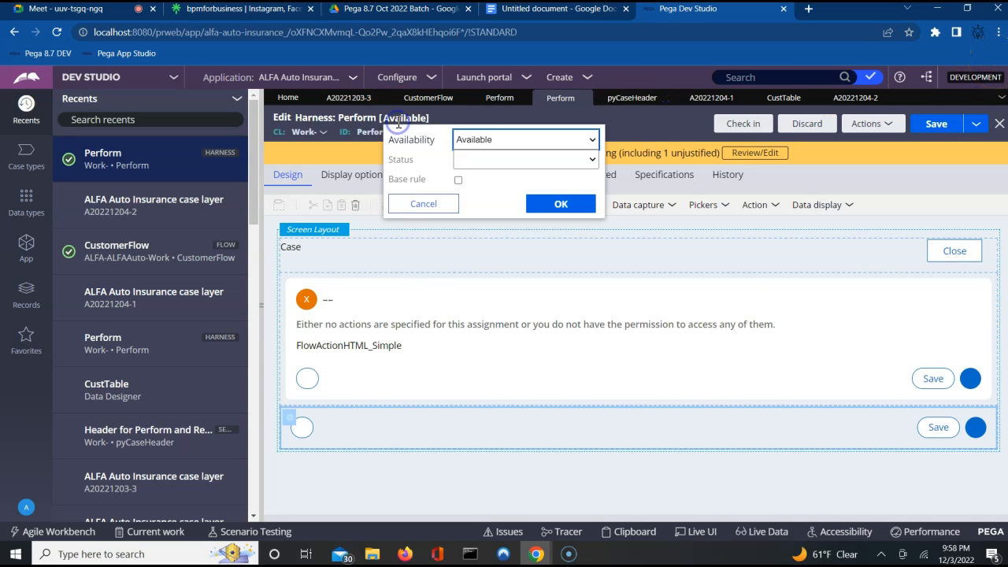
left_click(477, 139)
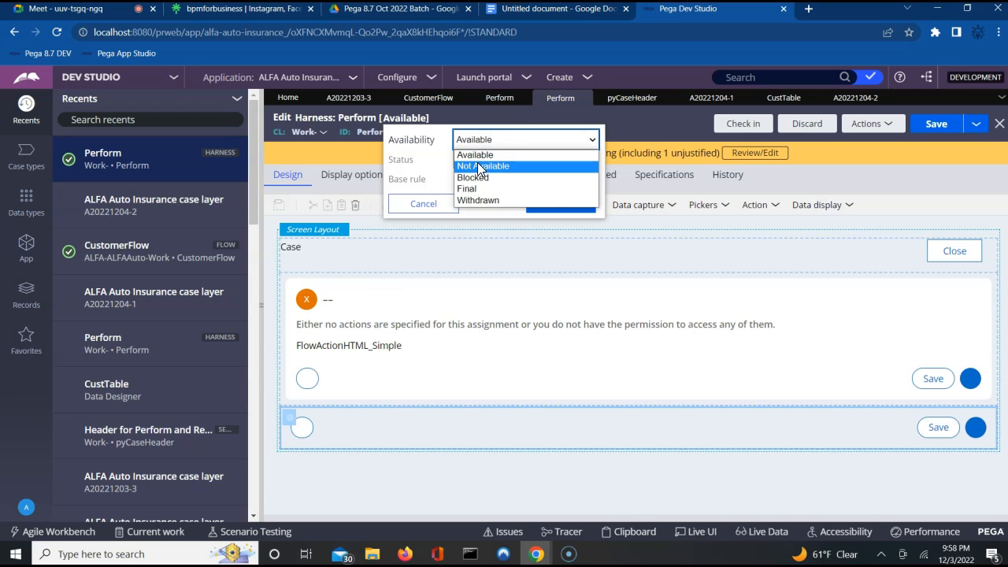
left_click(483, 167)
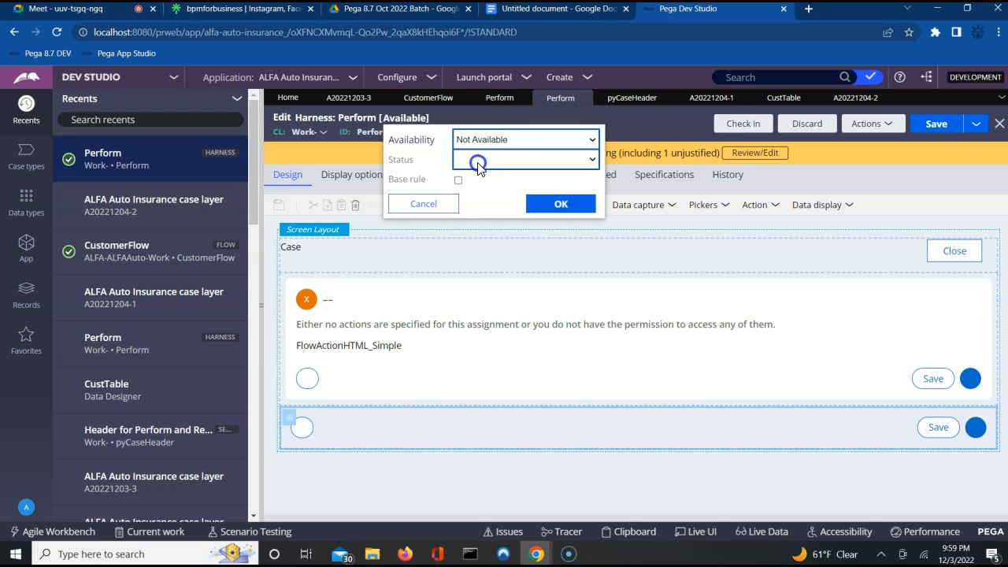
left_click(559, 205)
Check in the Perform harness with the comment "updated"
left_click(733, 127)
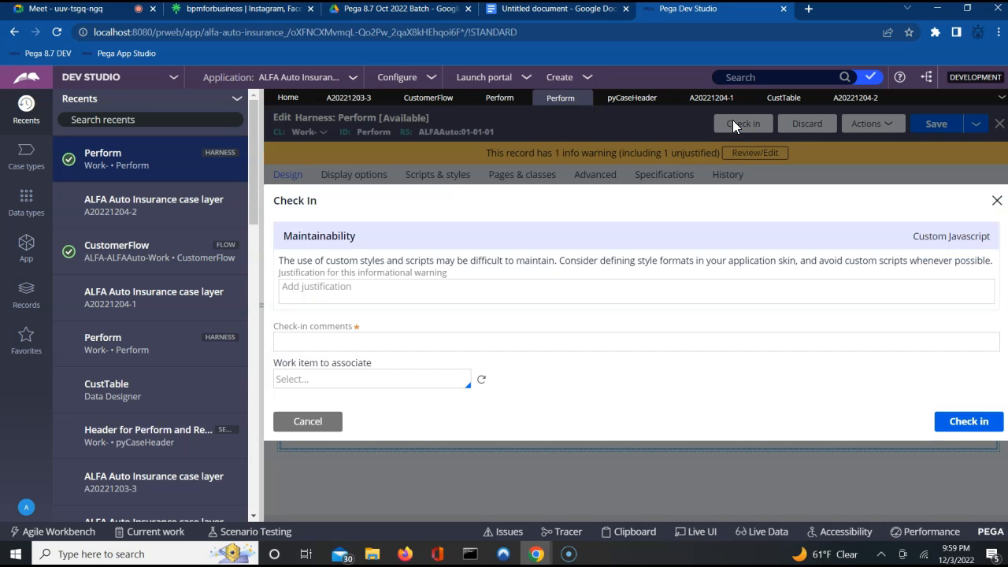
left_click(541, 349)
type("updated")
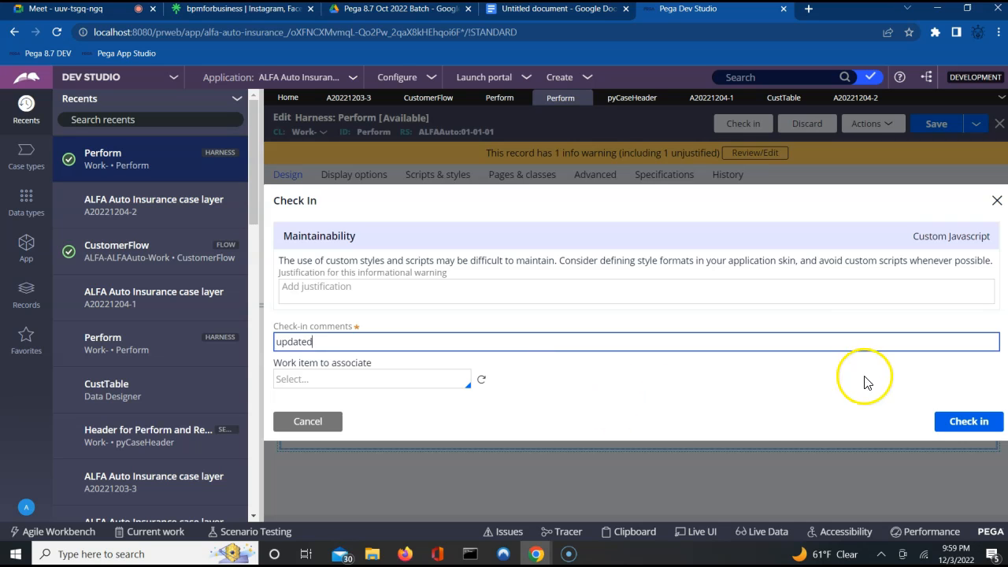
left_click(957, 431)
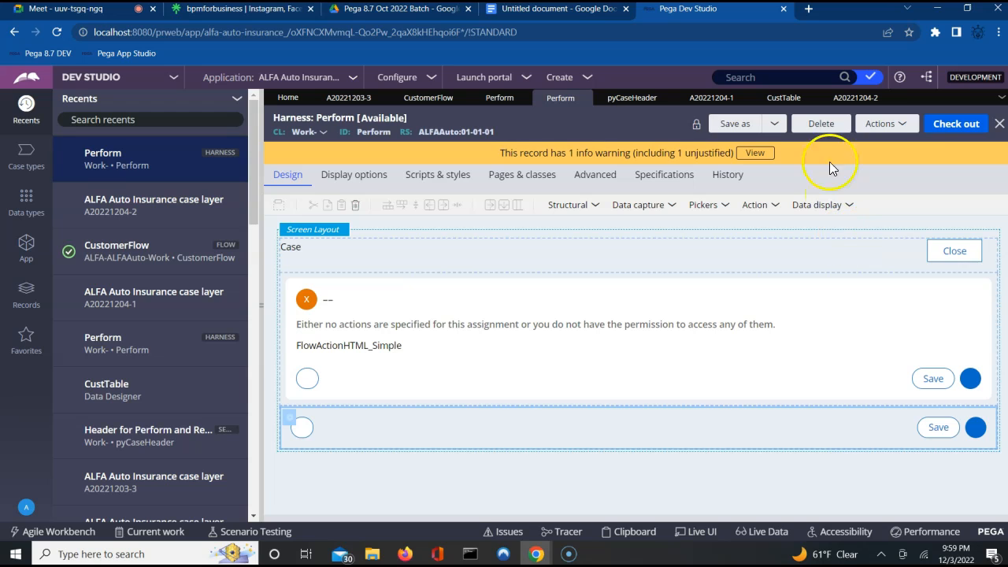
Check out the Perform harness again and set its availability to Not Available
left_click(951, 123)
left_click(400, 117)
left_click(478, 139)
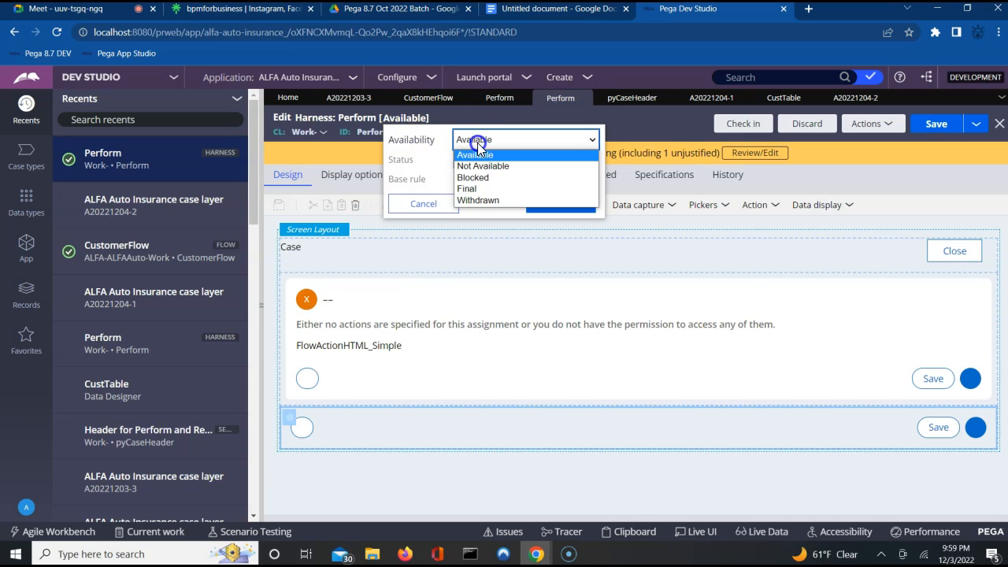
left_click(480, 166)
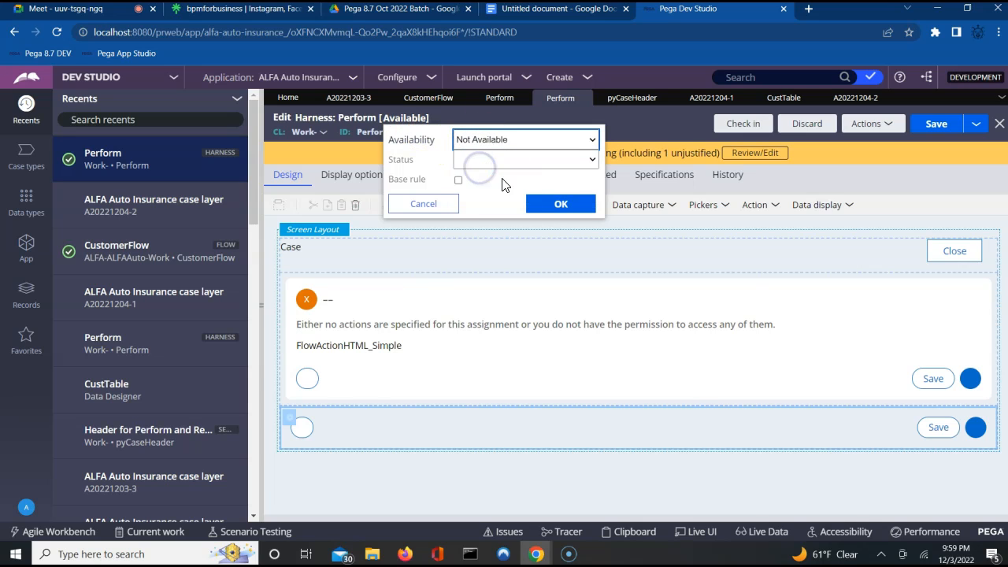
left_click(547, 205)
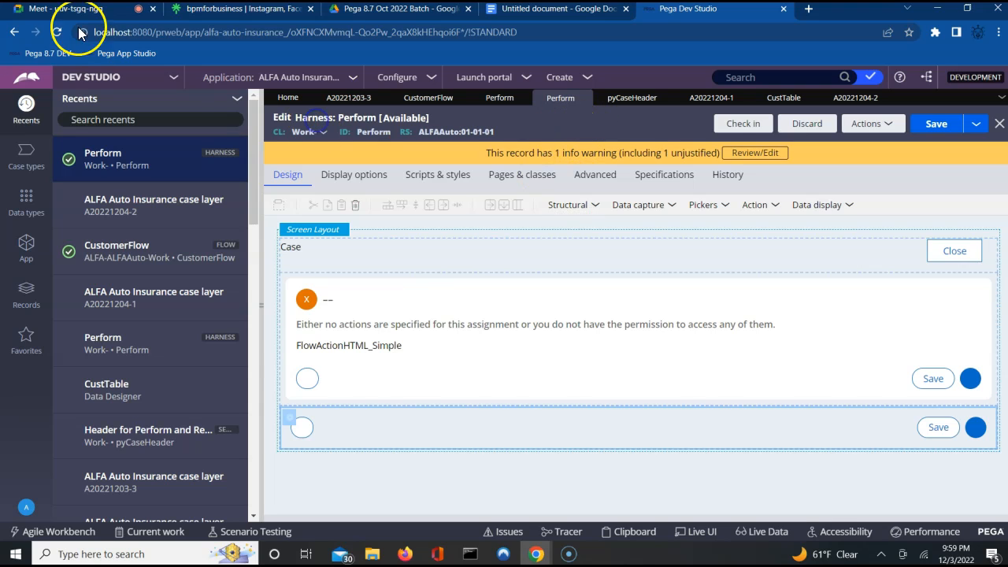
Reload the Pega portal, dismiss the welcome pop-up and switch from App Studio back to Dev Studio
left_click(55, 35)
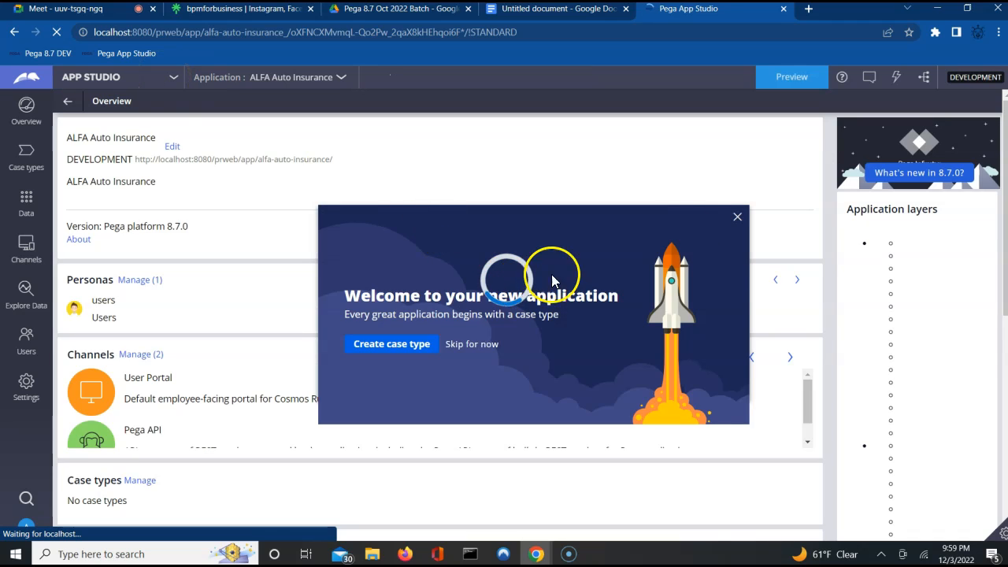
left_click(738, 218)
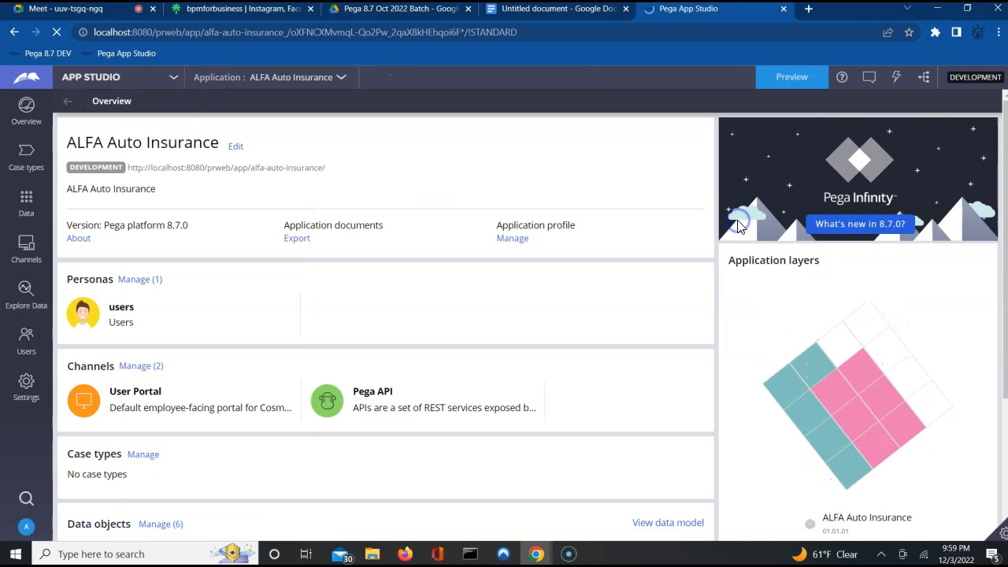
left_click(119, 83)
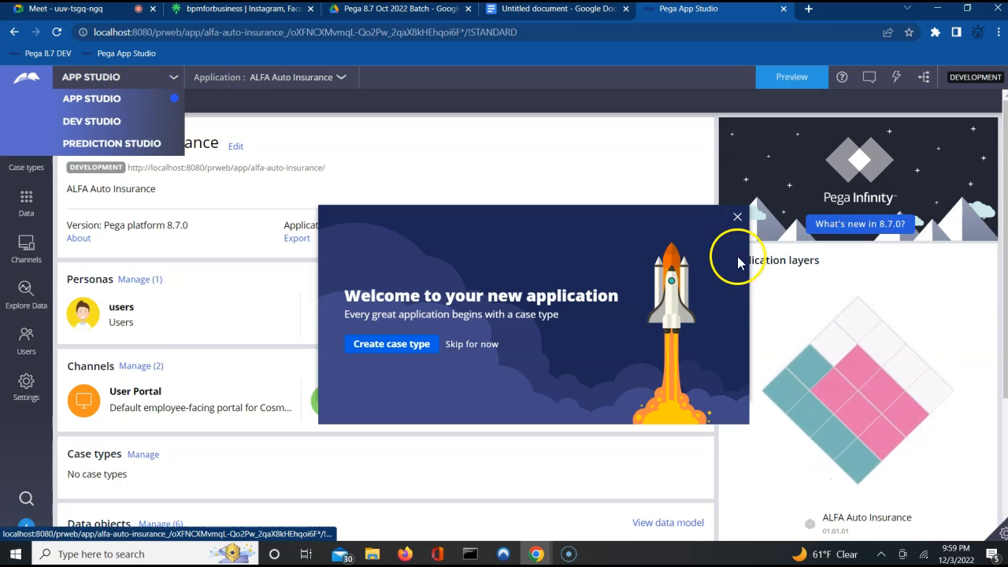
left_click(737, 217)
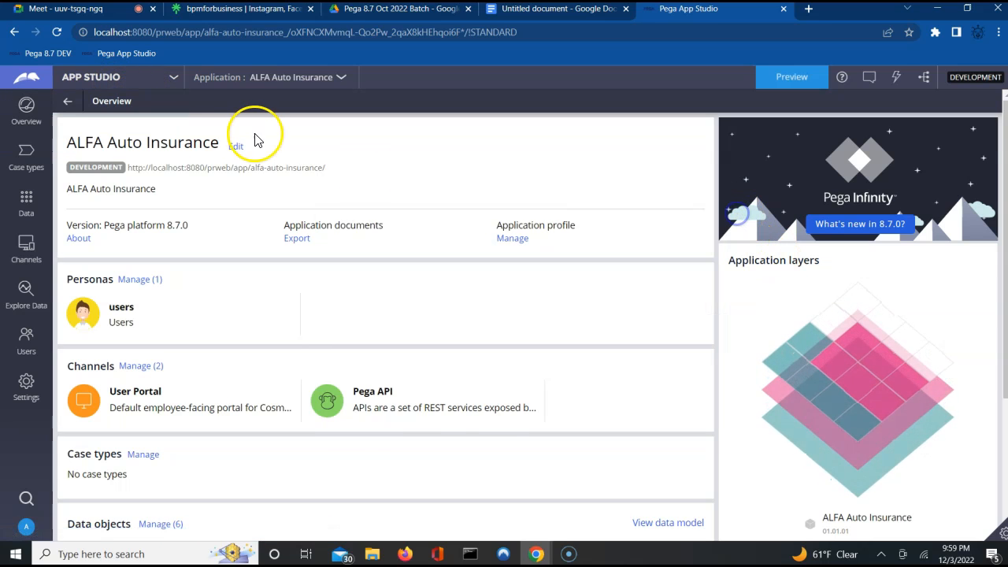
left_click(118, 82)
left_click(115, 120)
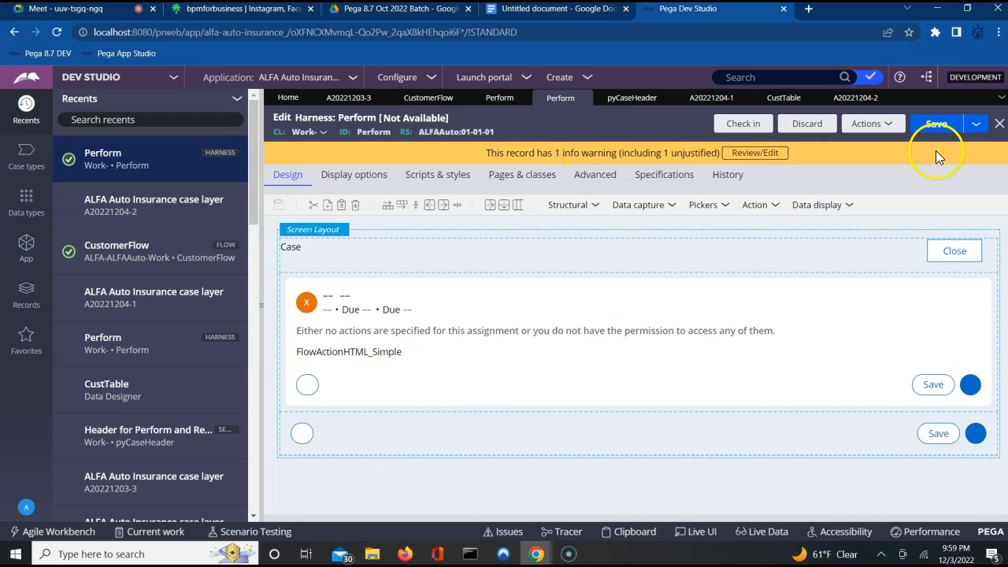
Save the Not Available Perform harness and check it in with the comment "updated"
left_click(948, 126)
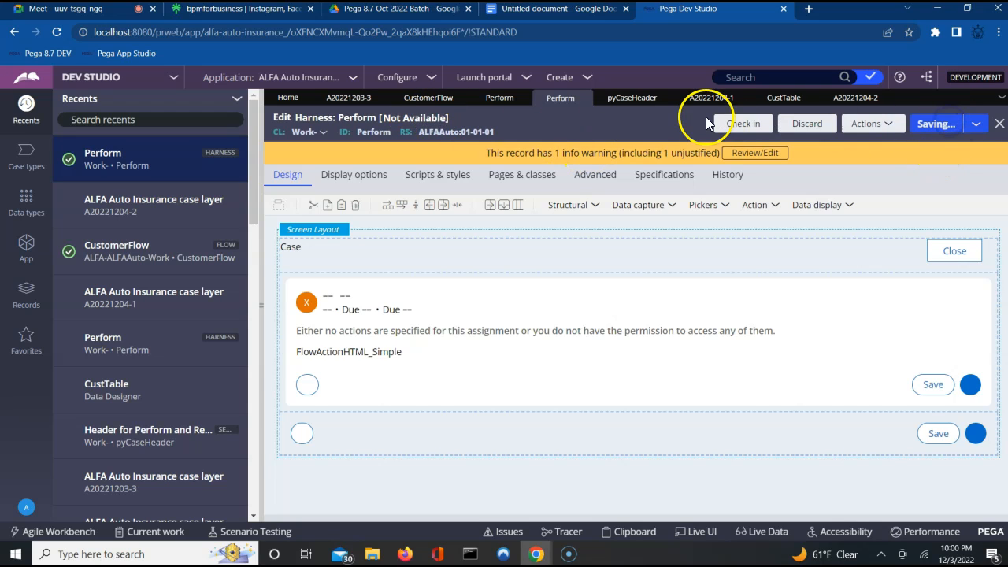
left_click(732, 126)
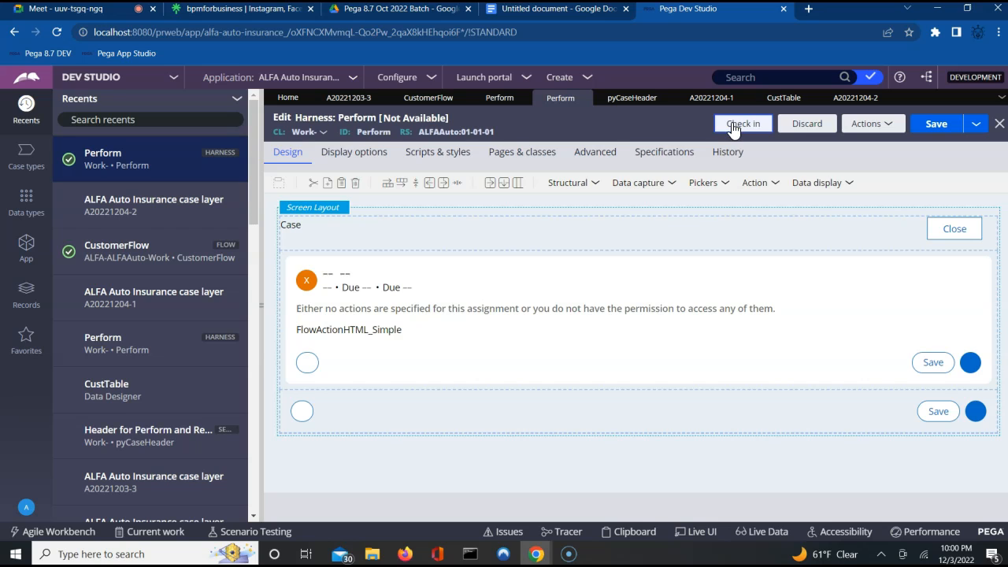
left_click(627, 214)
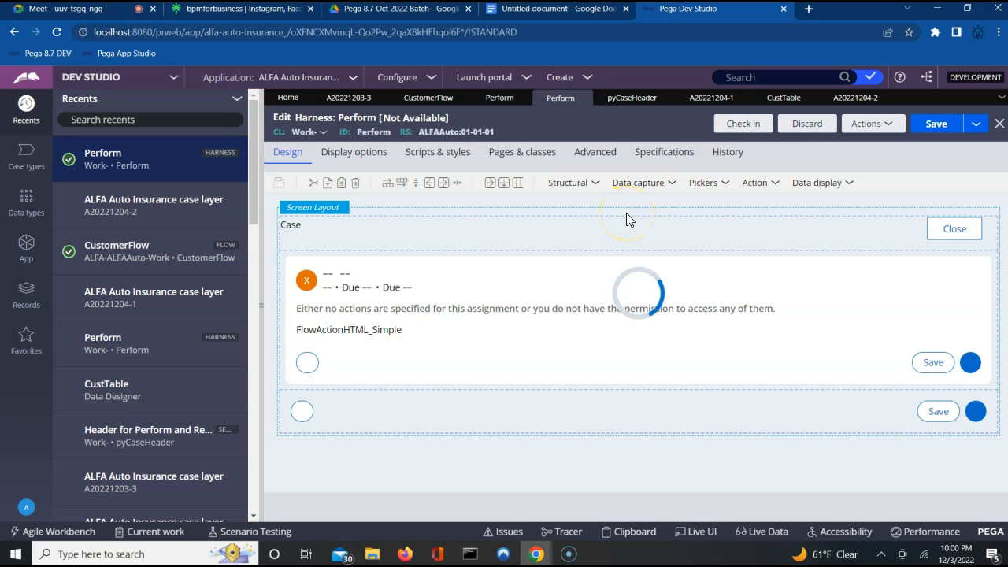
left_click(554, 295)
type("updated")
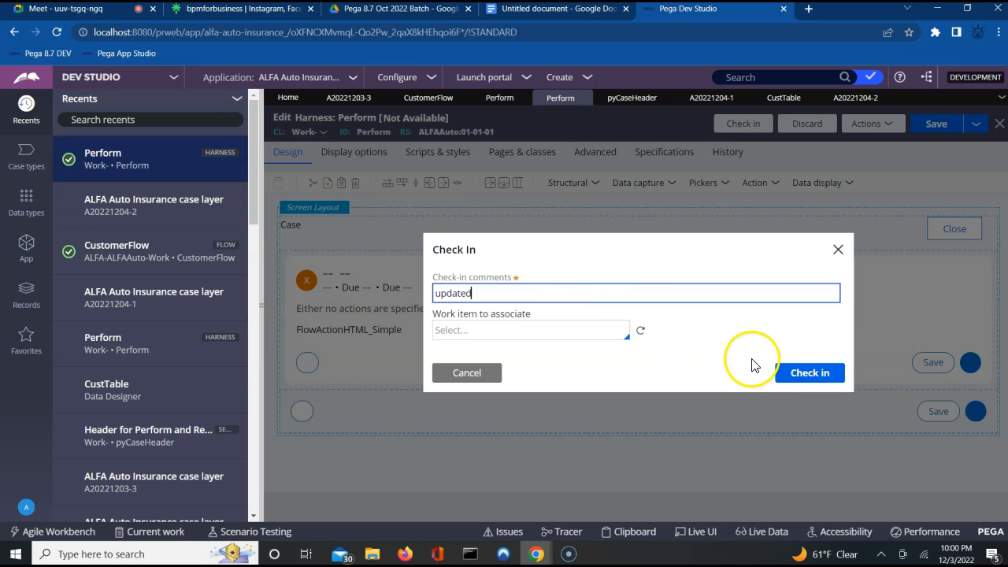
left_click(814, 380)
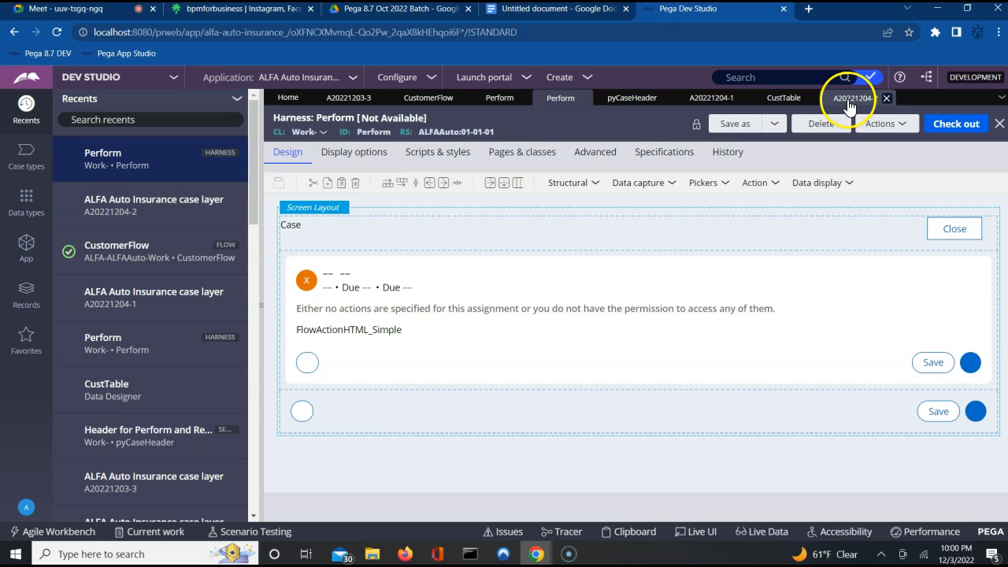
Review the open auto insurance case, and open the pxCaseMain section used by the Theme-Cosmos Perform harness panel
left_click(847, 99)
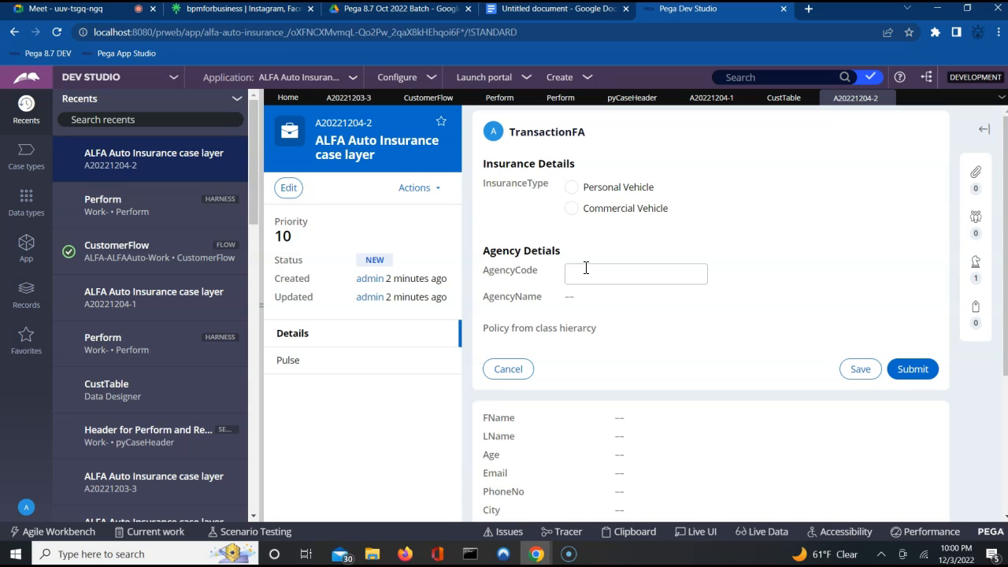
left_click(291, 134)
left_click(483, 99)
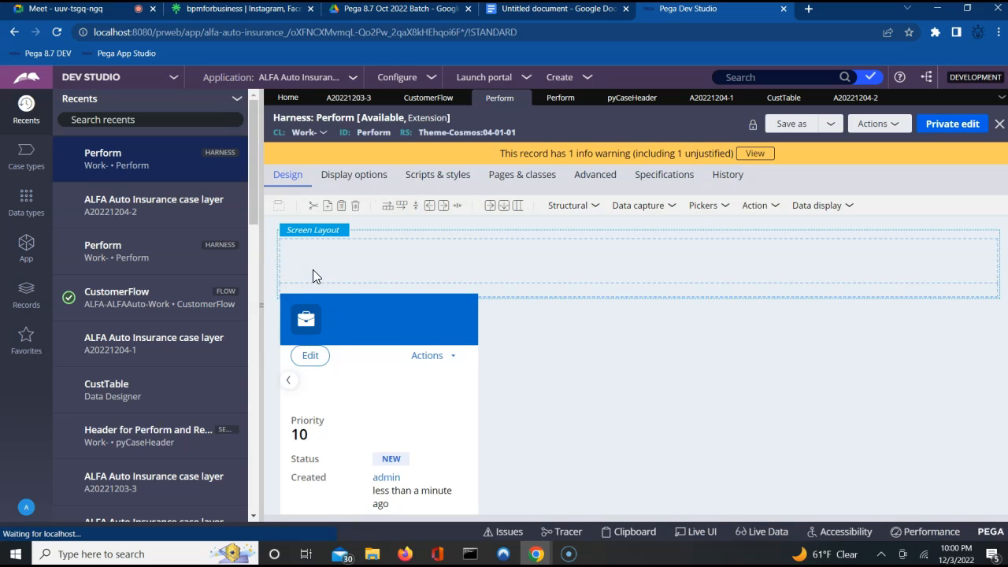
left_click(326, 320)
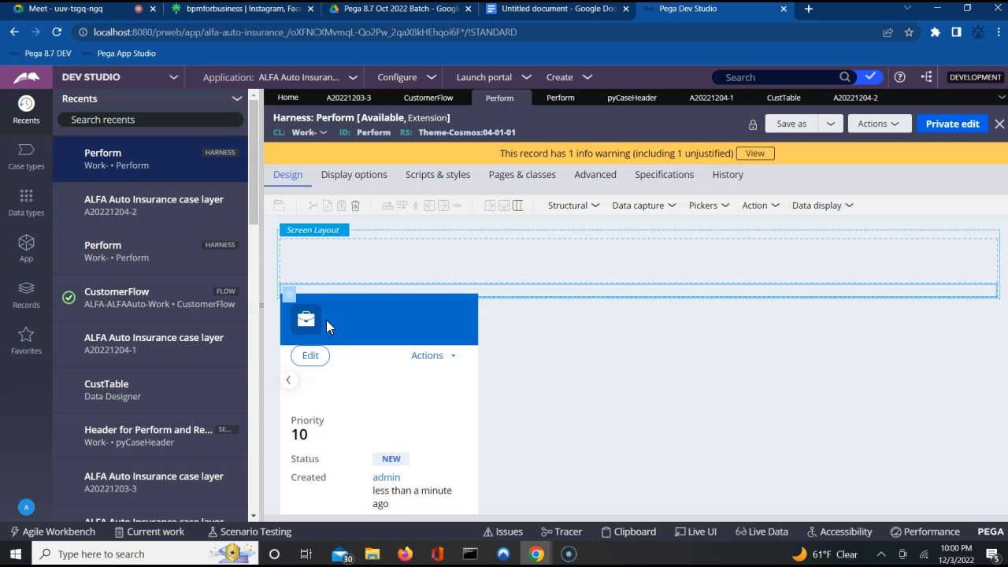
double_click(483, 288)
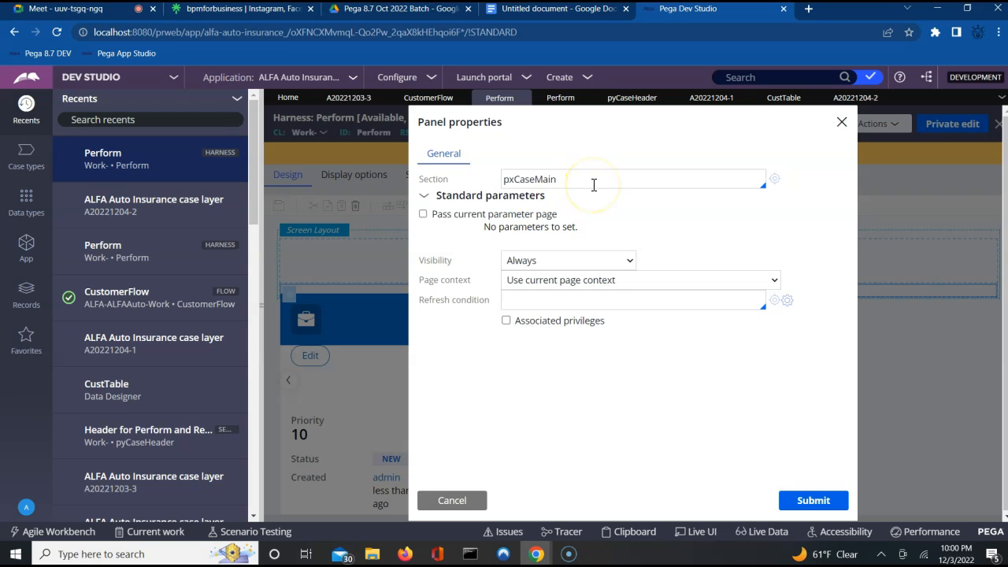
left_click(776, 180)
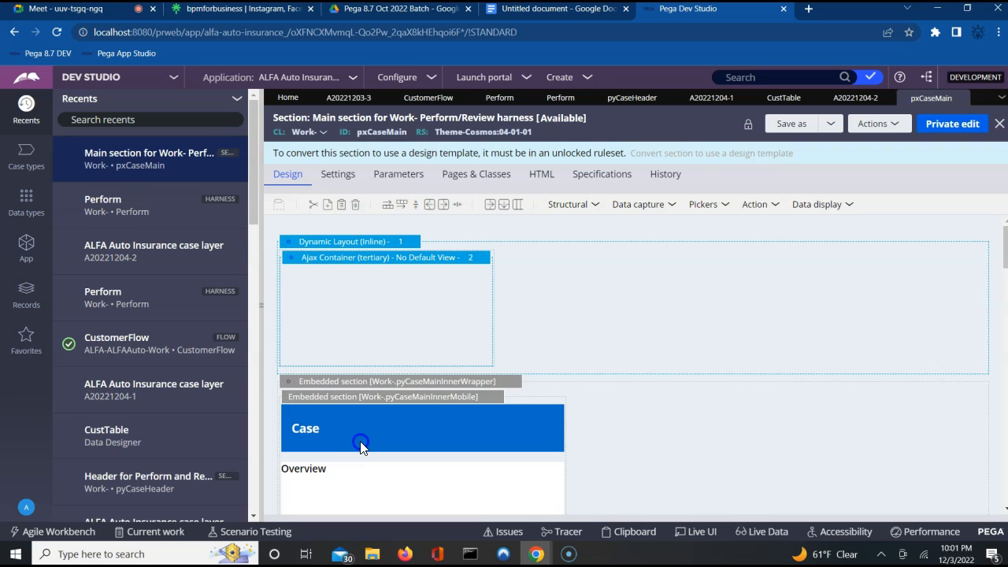
Examine the layouts of the pxCaseMain section and open its embedded pyCasePreview section
left_click(657, 457)
scroll(656, 455, "down", 6)
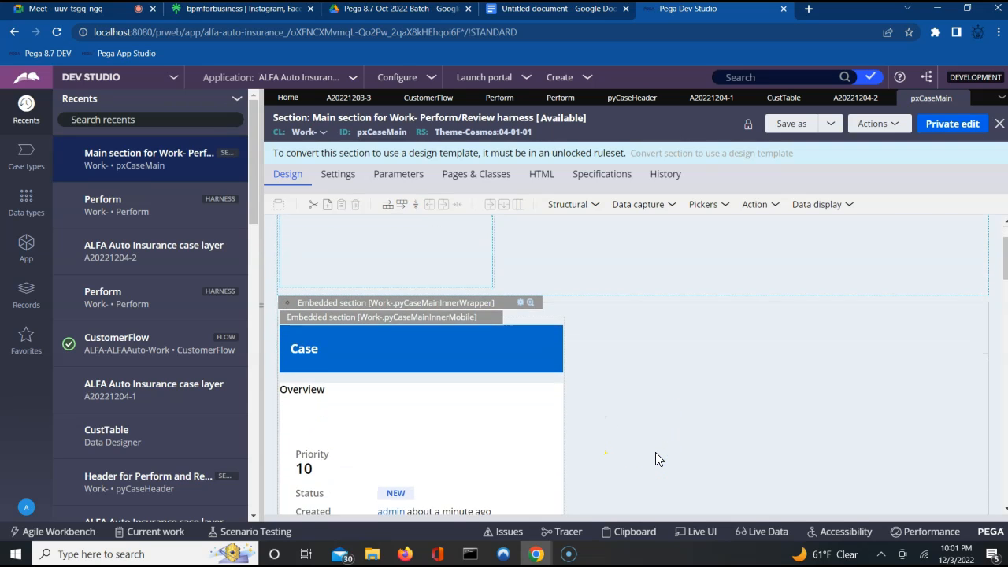
scroll(656, 454, "down", 8)
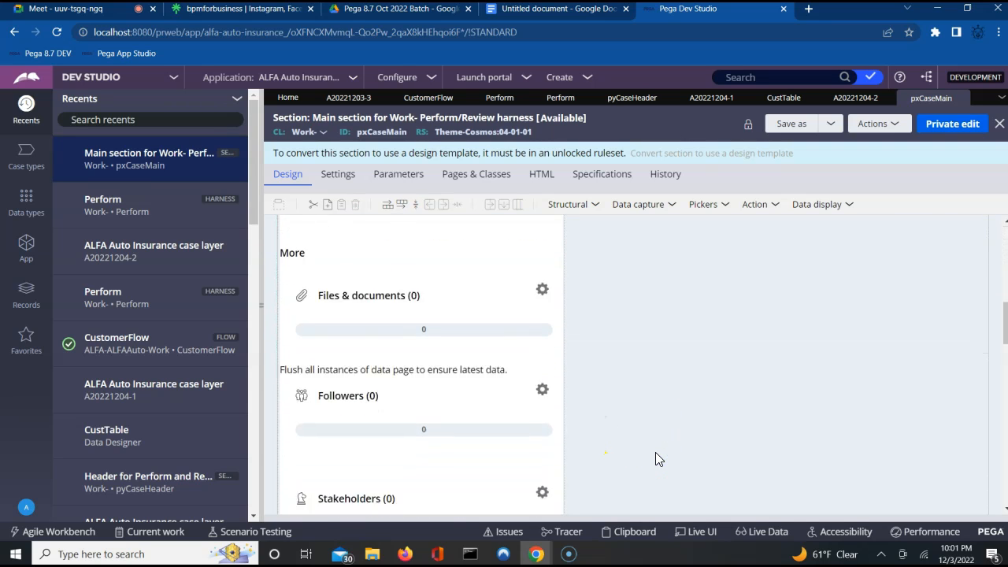
scroll(656, 453, "down", 2)
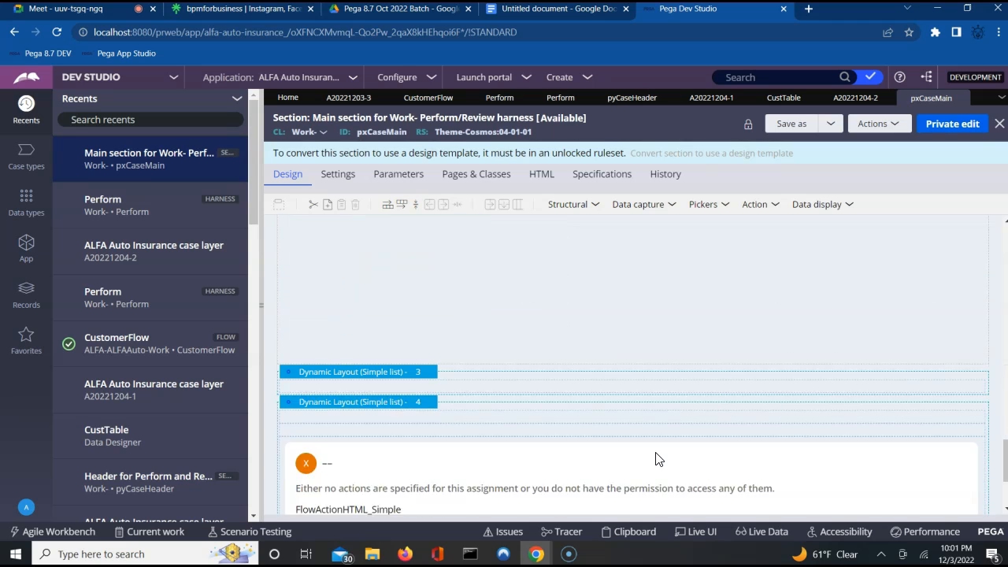
scroll(655, 460, "down", 2)
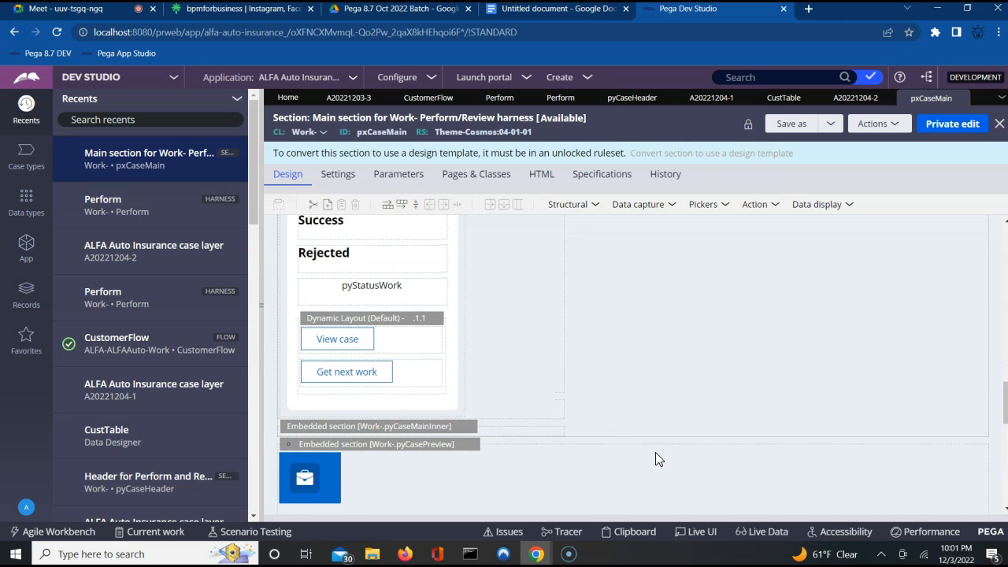
left_click(311, 397)
left_click(313, 398)
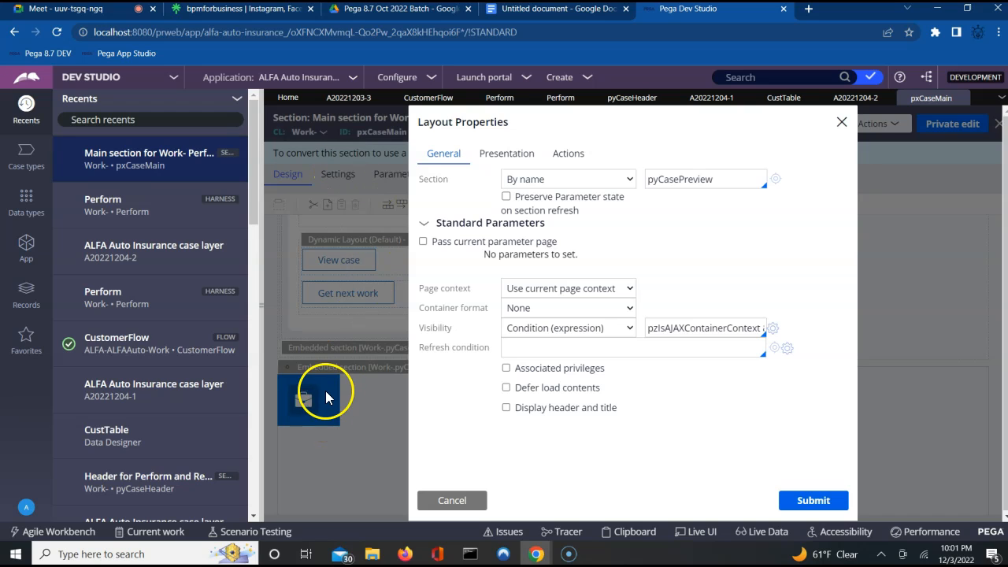
left_click(776, 182)
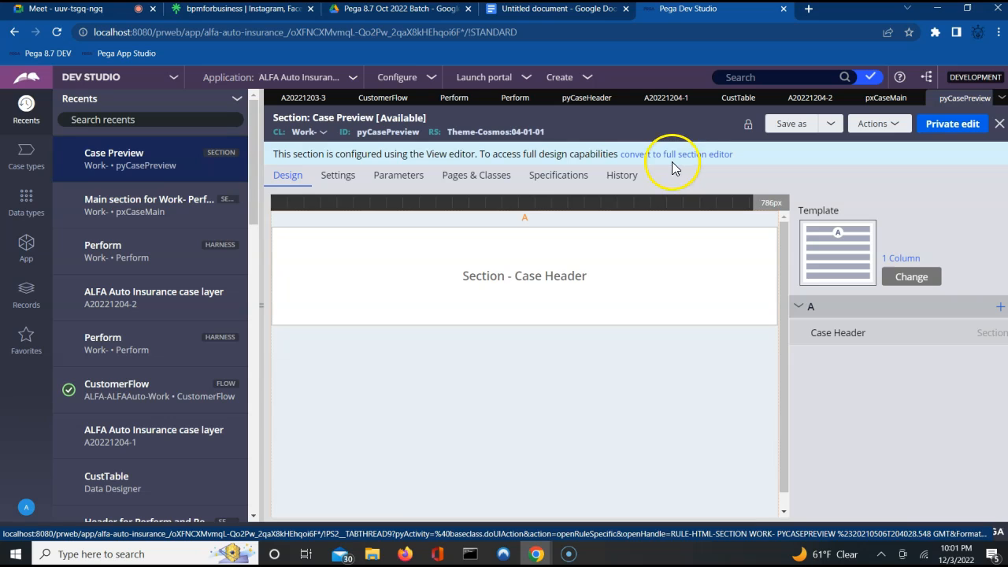
Convert the Case Preview section to the full section editor and open the CaseHeader section it embeds
left_click(684, 160)
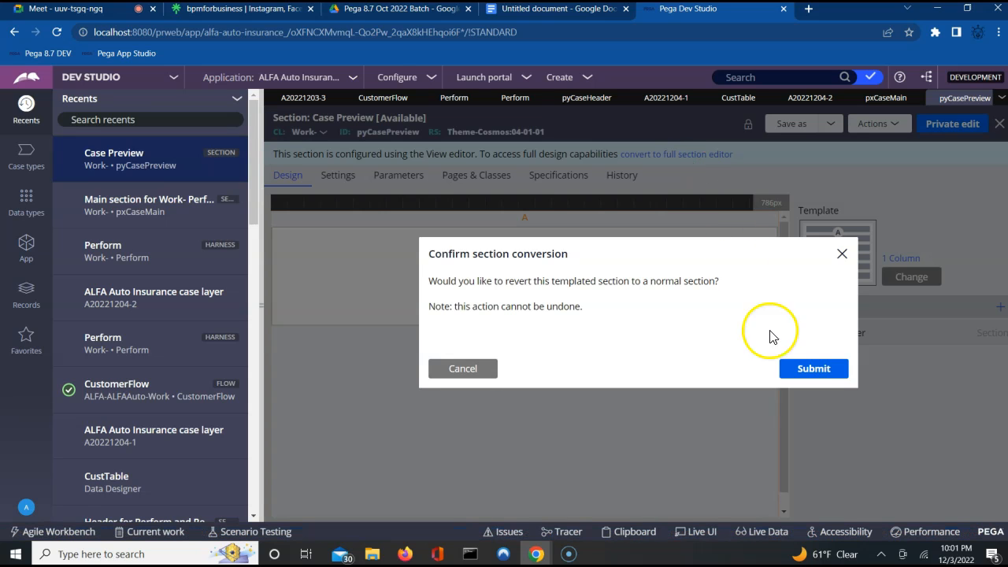
left_click(816, 372)
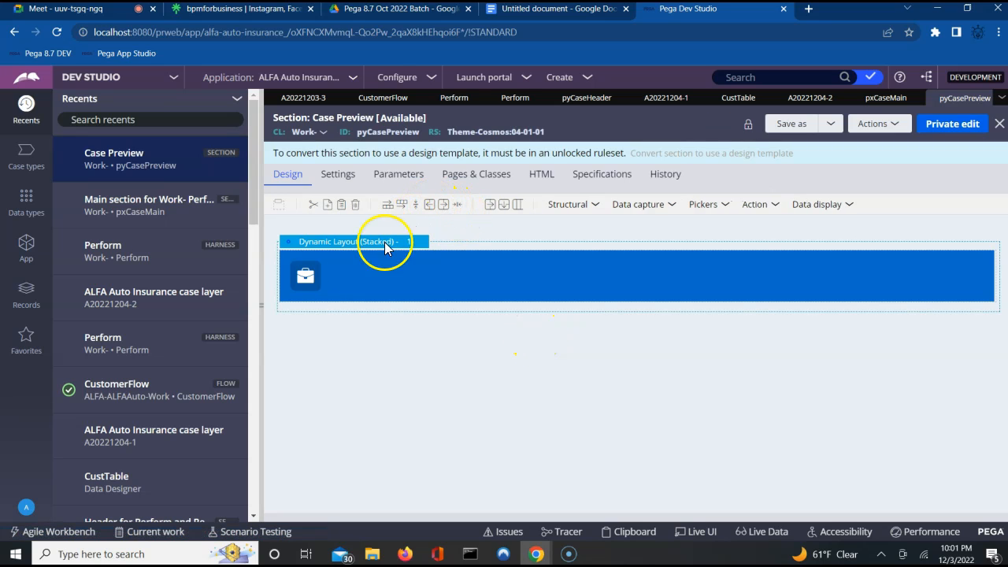
left_click(299, 268)
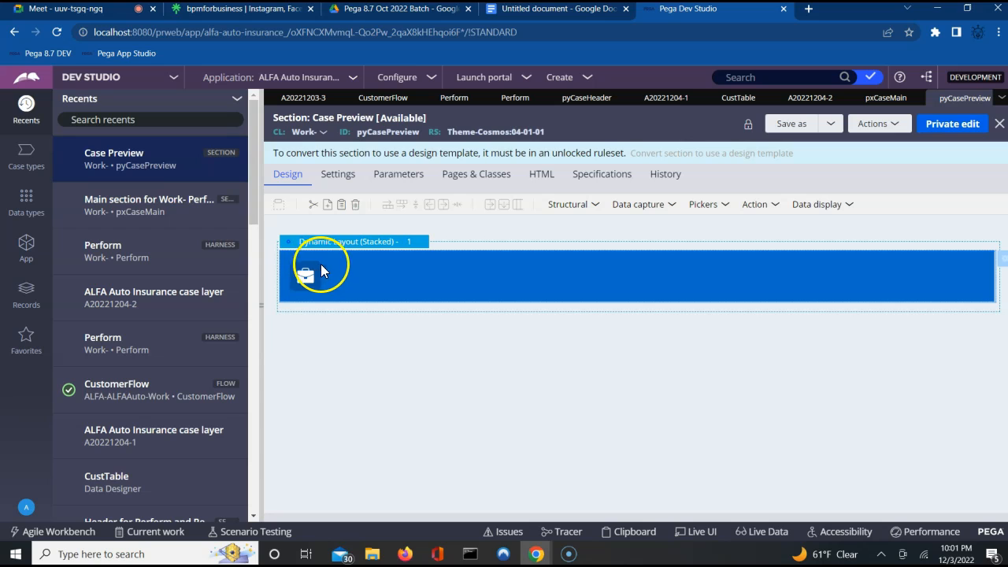
double_click(959, 285)
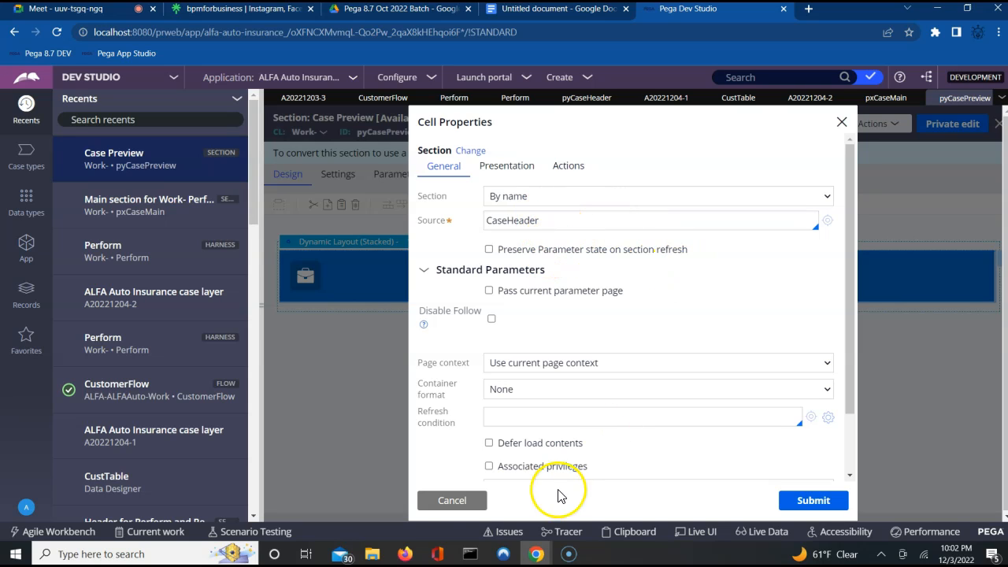
left_click(451, 501)
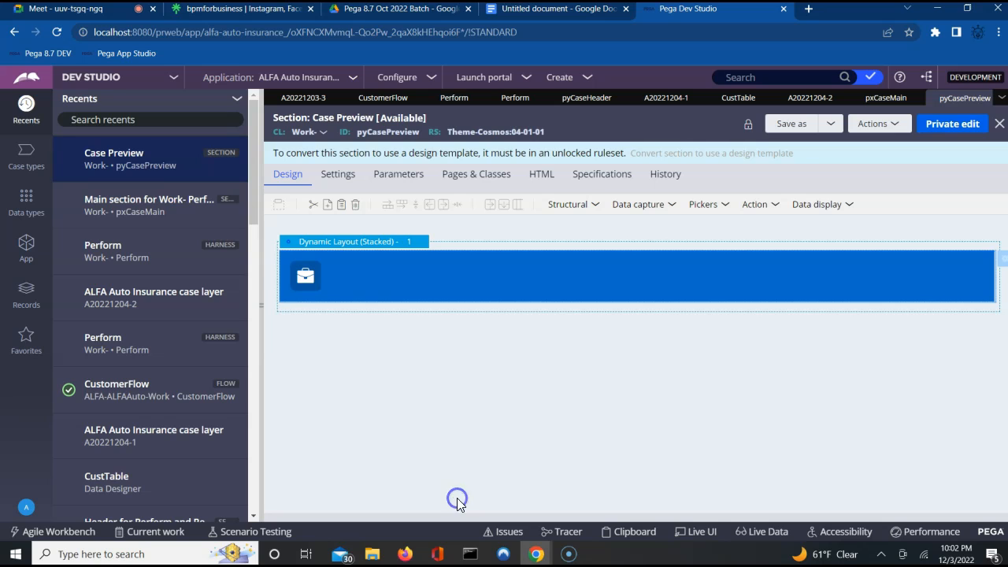
left_click(304, 278)
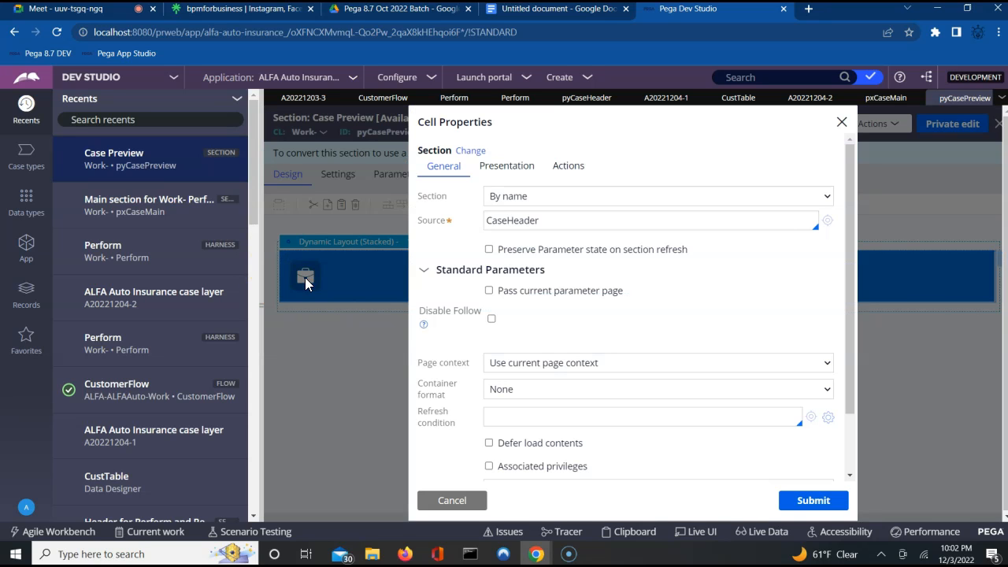
left_click(829, 222)
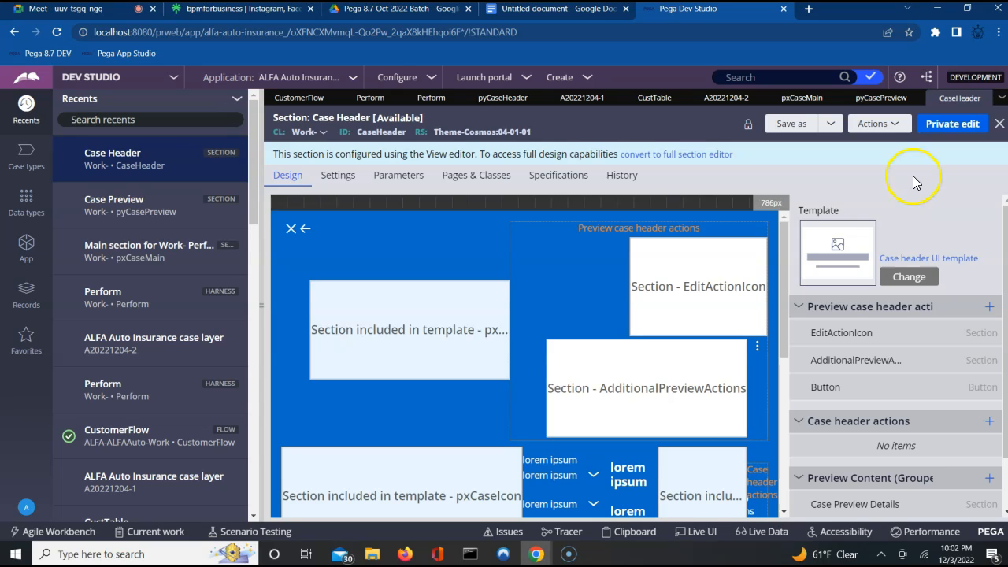
Close the CaseHeader, pyCasePreview and pxCaseMain sections and dismiss the Perform harness's panel properties
left_click(990, 98)
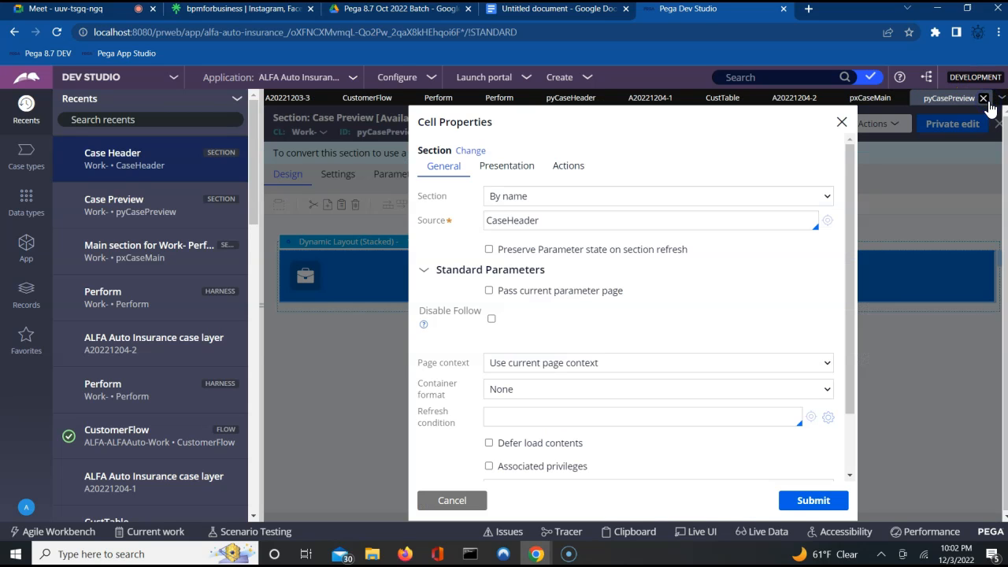
left_click(985, 99)
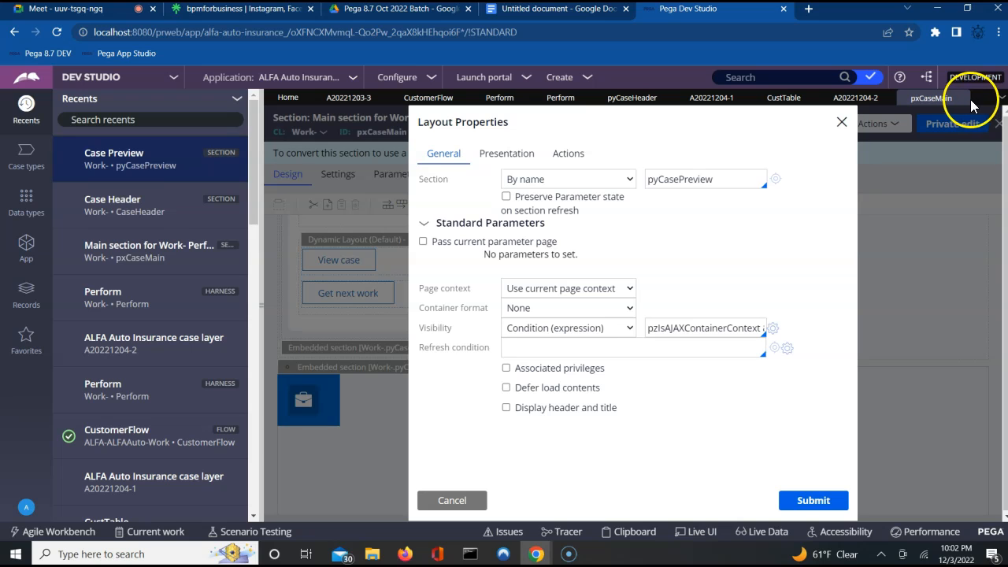
left_click(963, 102)
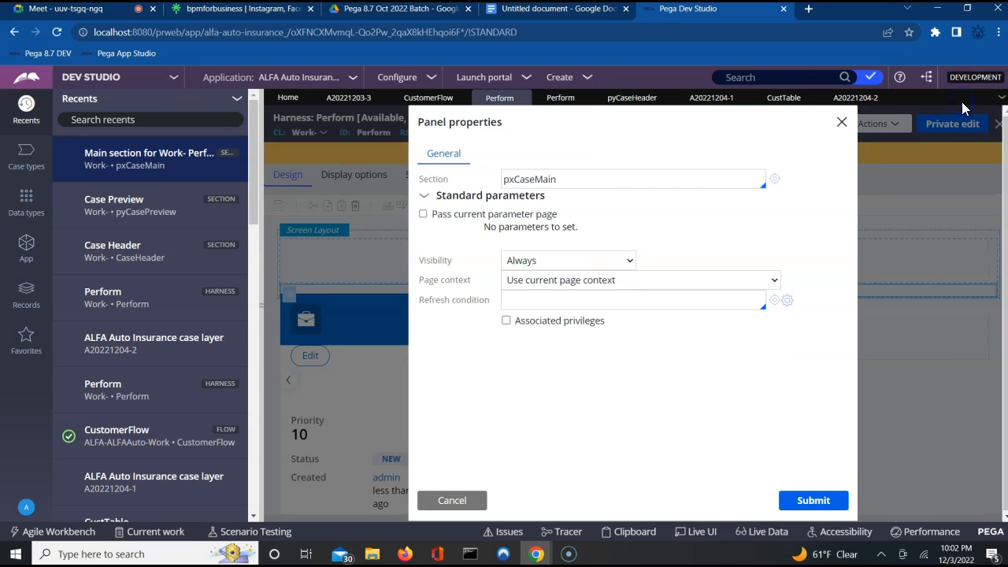
left_click(842, 122)
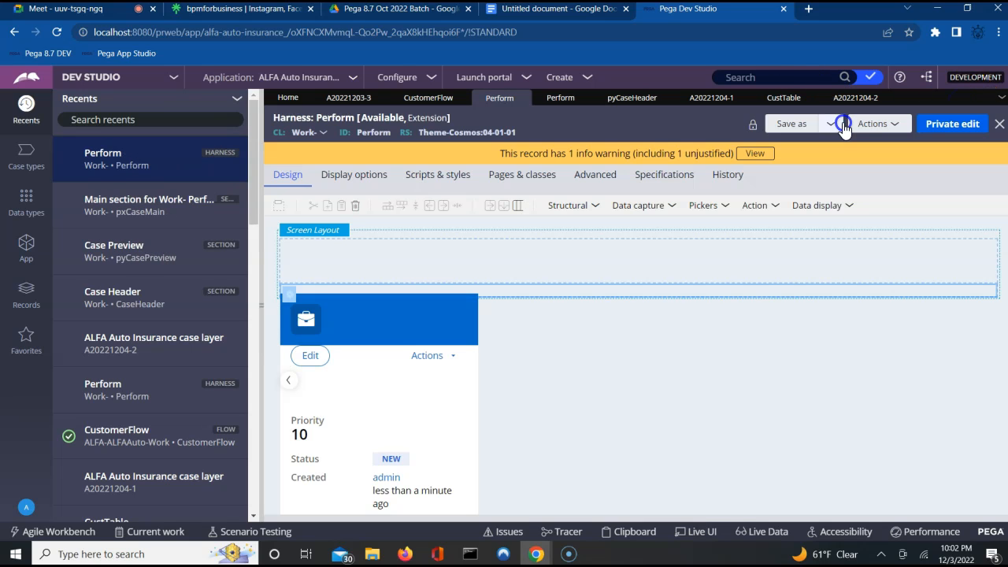
Check the ALFAAuto Perform harness's availability, and run CustomerFlow to create a new auto insurance case with the customer ID
left_click(415, 102)
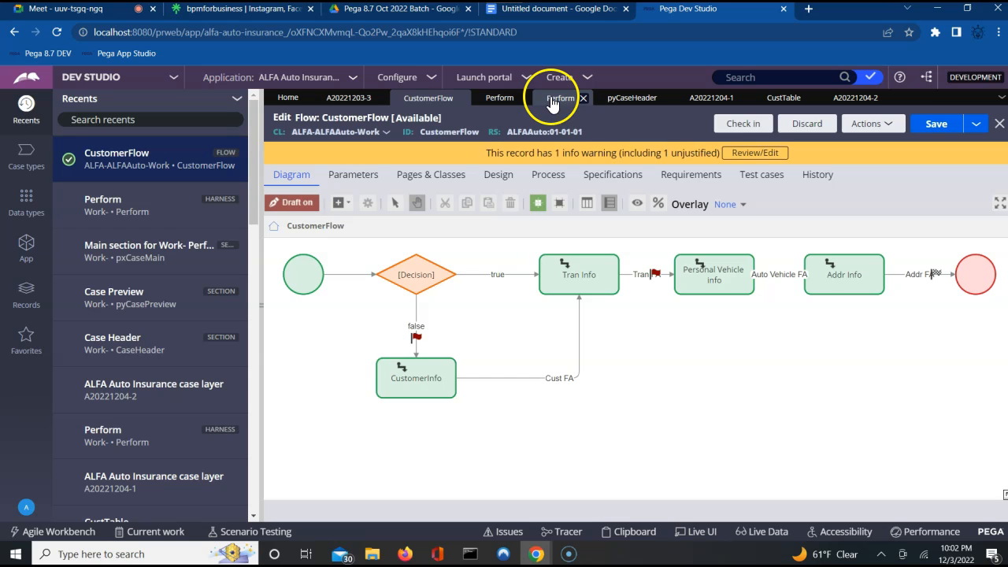
left_click(552, 100)
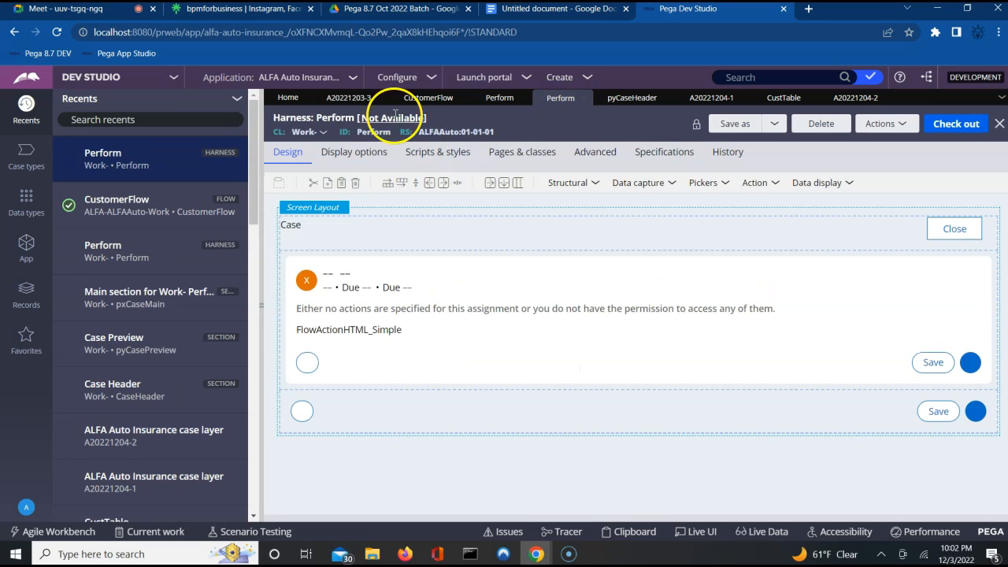
left_click(430, 98)
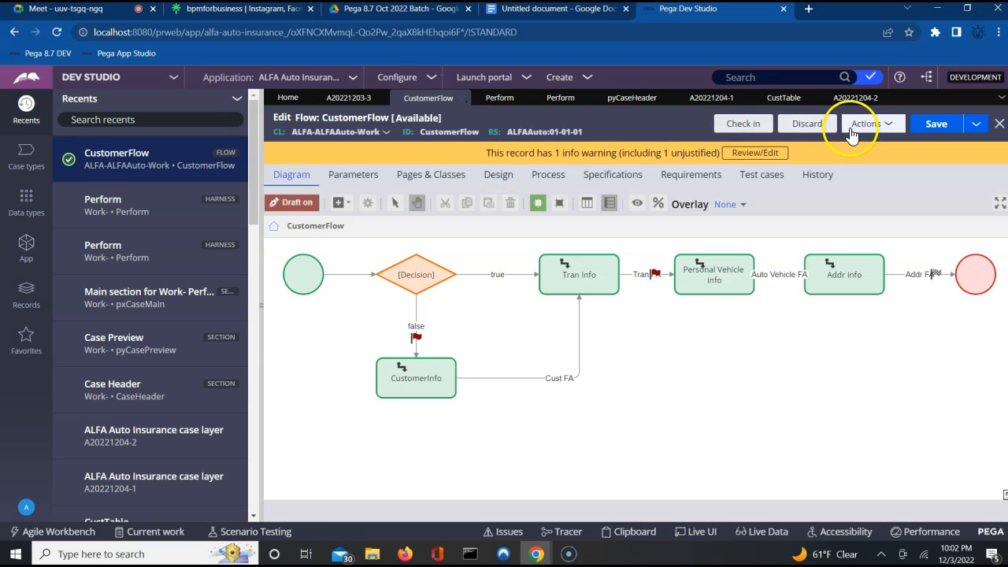
left_click(870, 124)
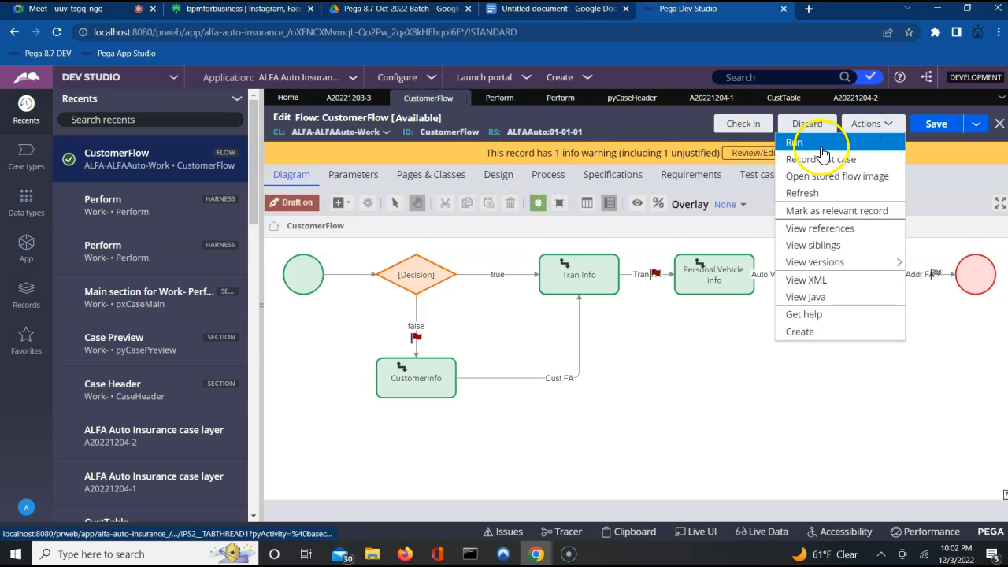
left_click(822, 150)
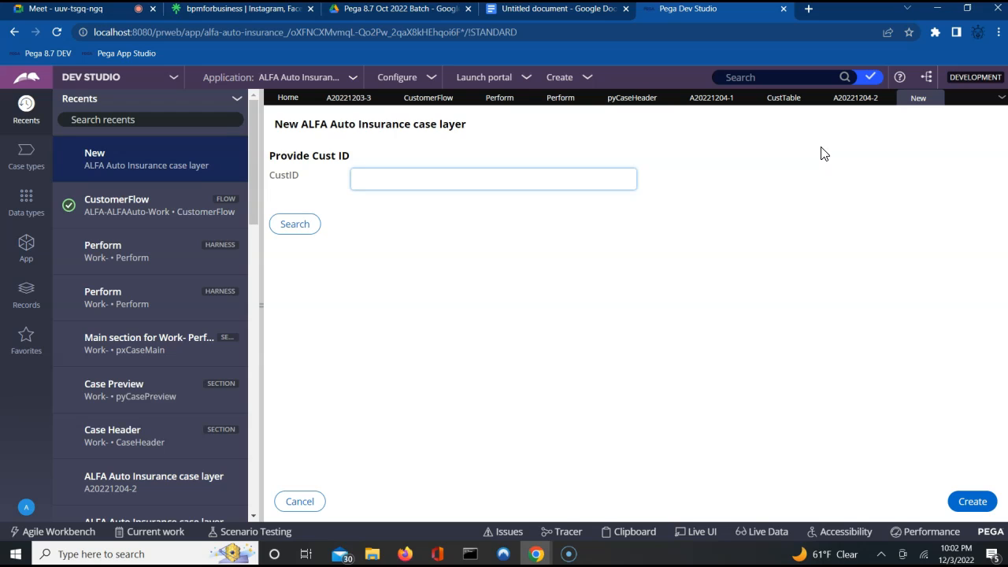
type("A20221125")
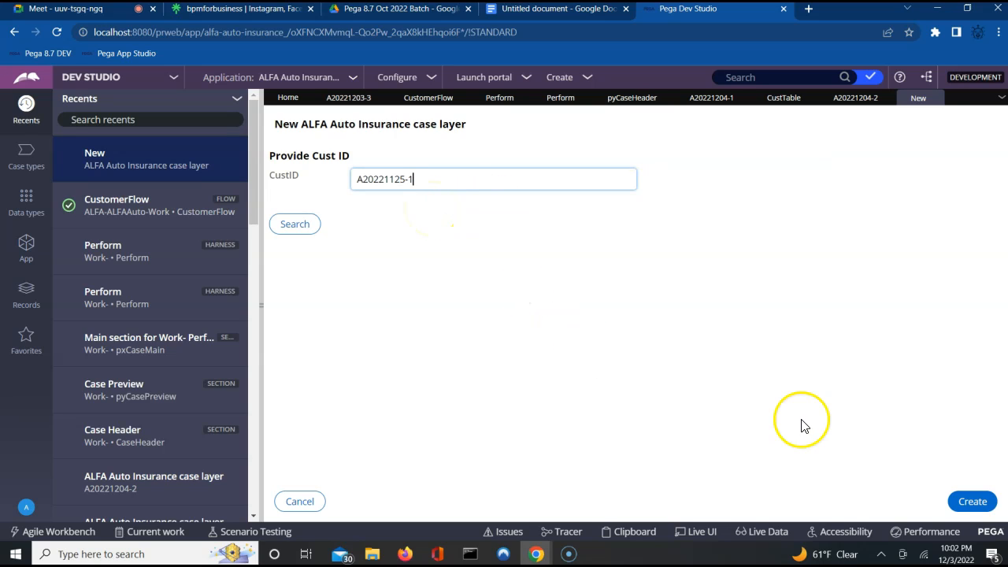
left_click(972, 504)
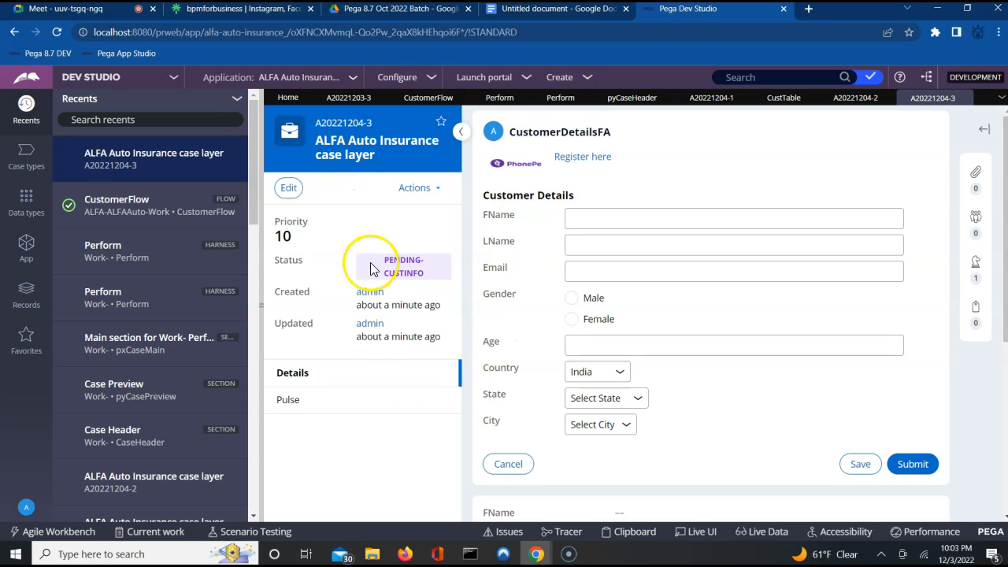
Inspect the case ID in the new case's header and collapse the Recents explorer to widen the case view
left_click(355, 127)
left_click(354, 129)
left_click(328, 124)
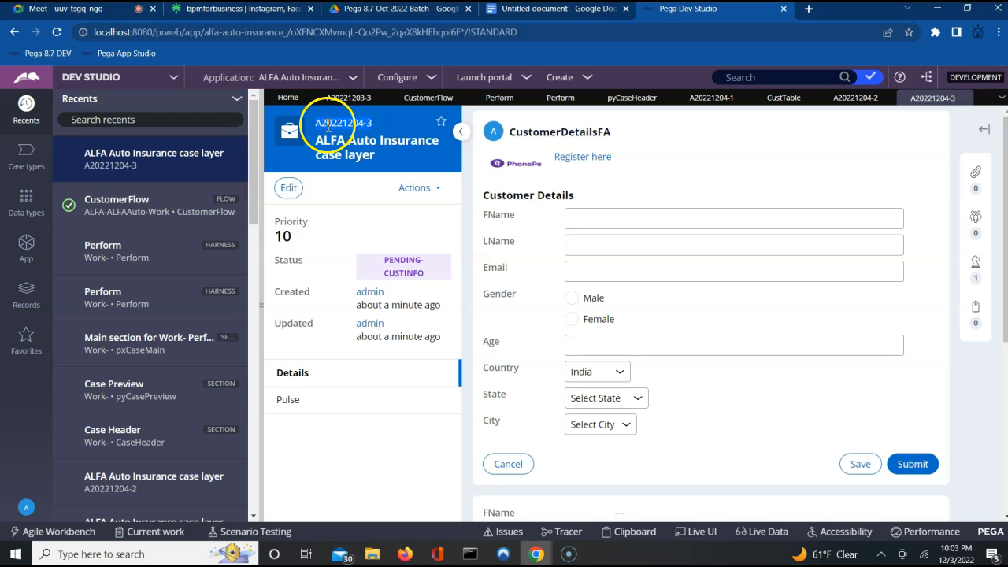
left_click(328, 124)
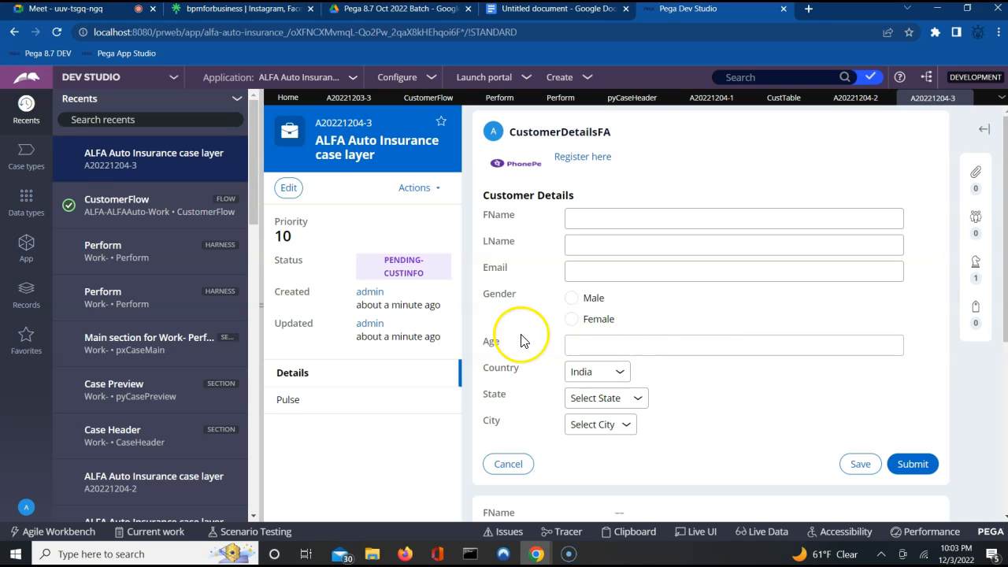
left_click(263, 306)
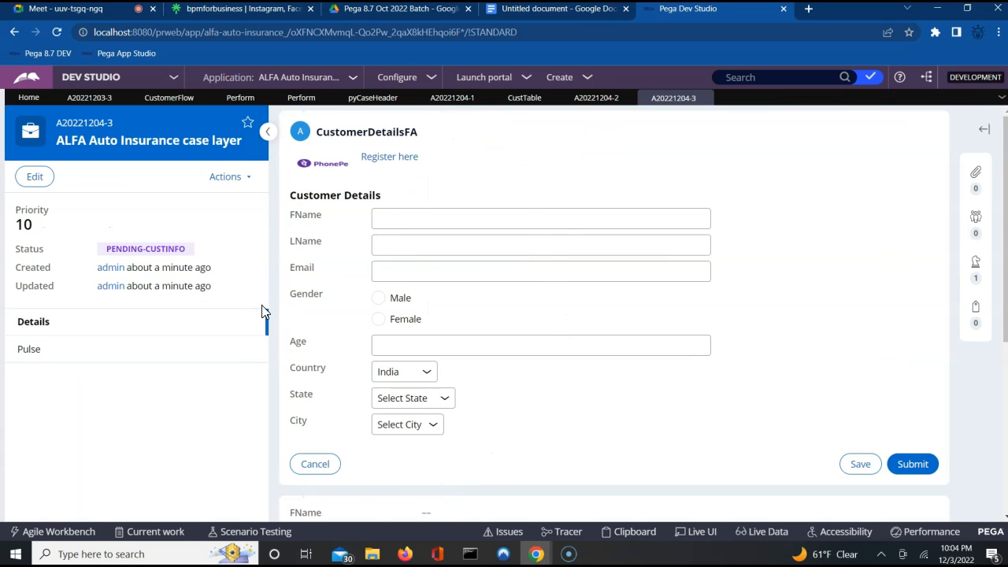